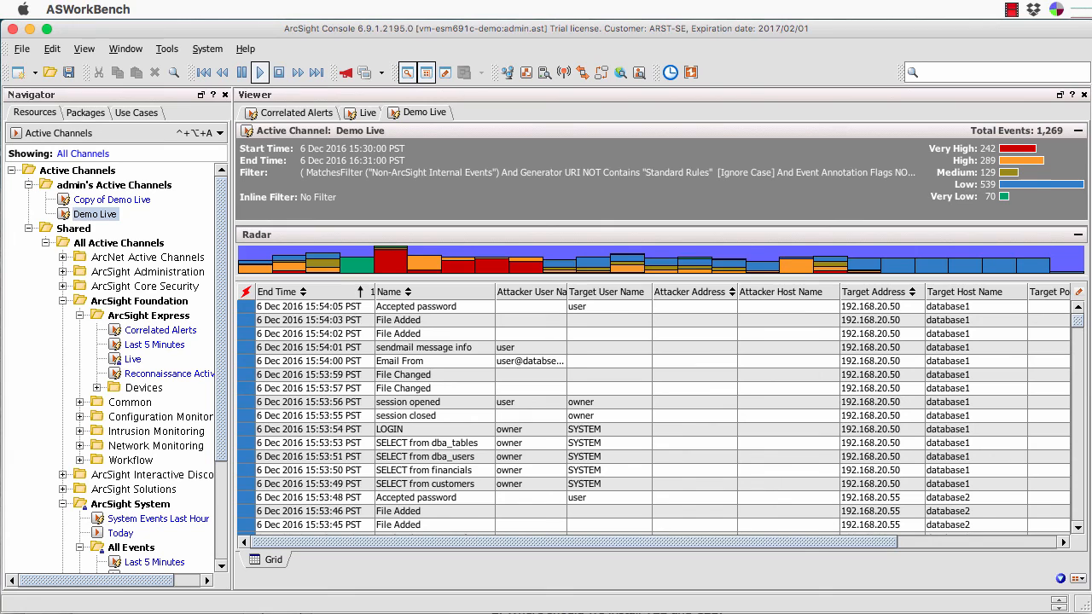
Compare the Live, Correlated Alerts and Demo Live channel events, ending back on Live.
left_click(367, 113)
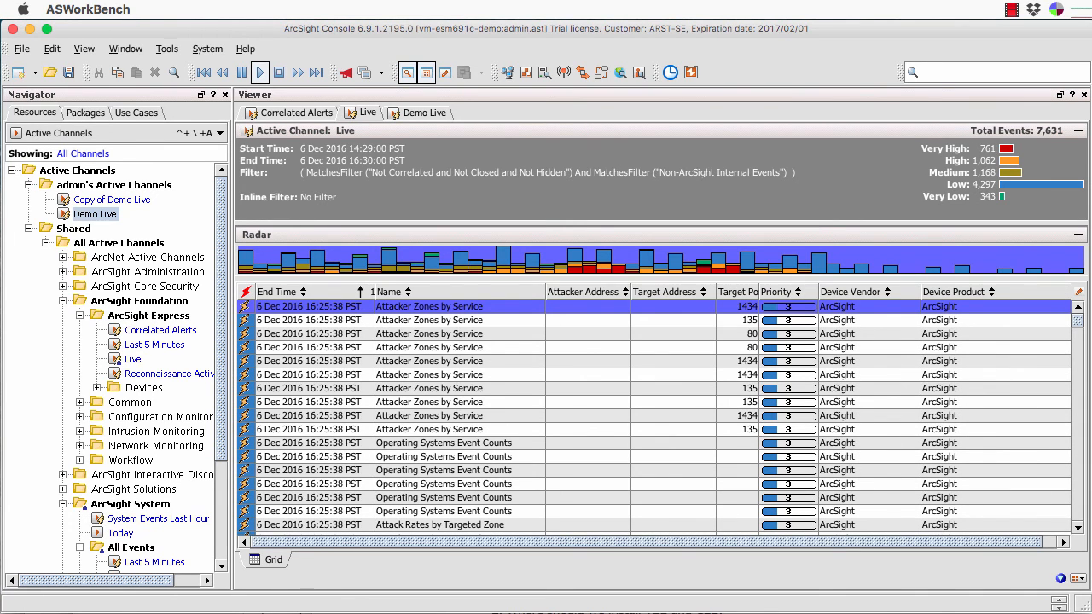
left_click(296, 113)
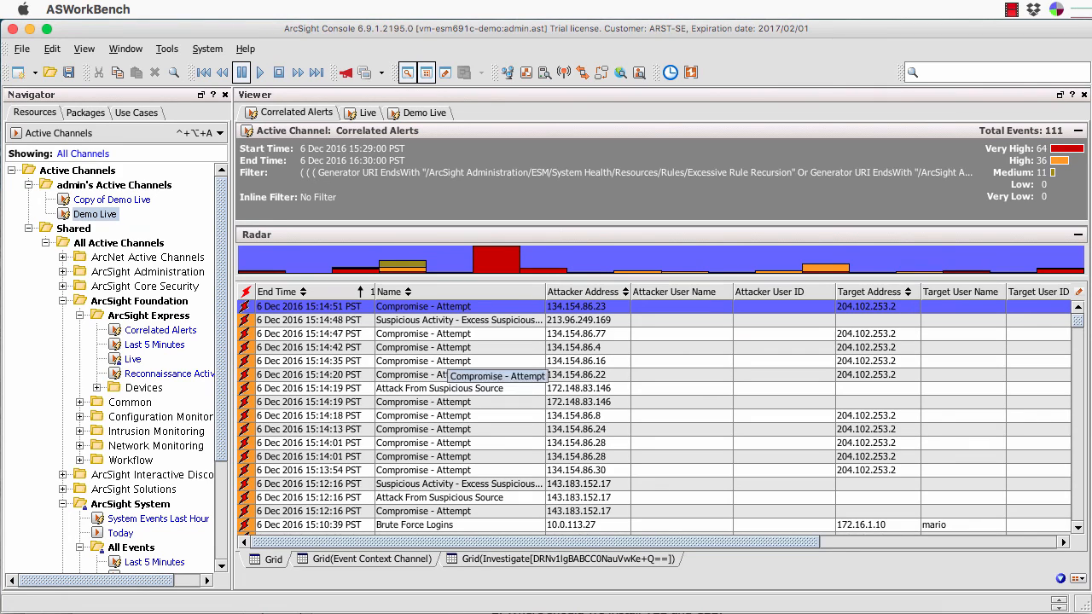
scroll(115, 367, "down", 3)
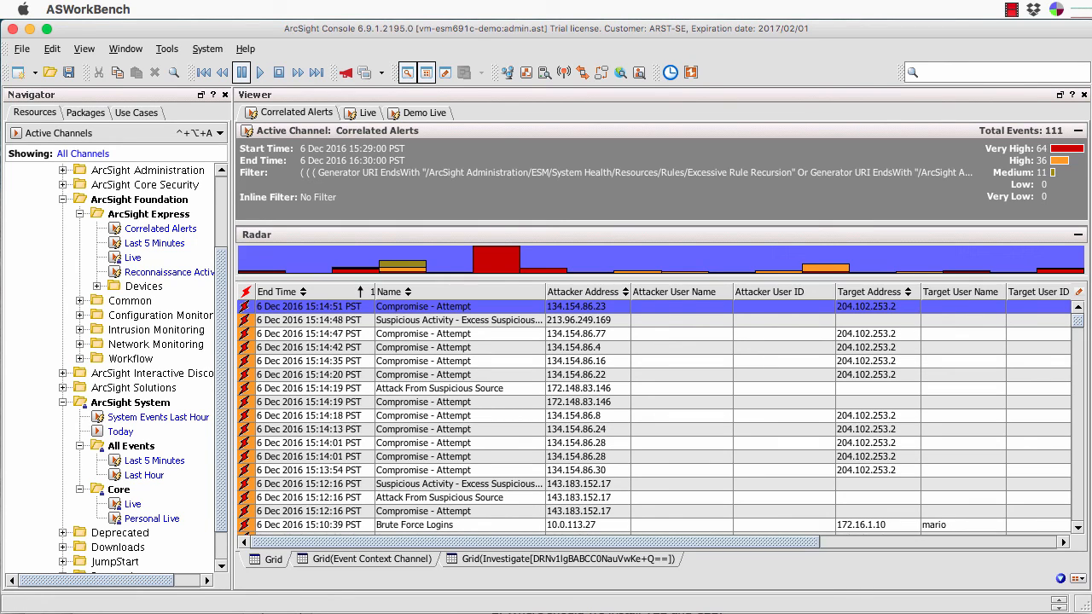
scroll(115, 367, "up", 3)
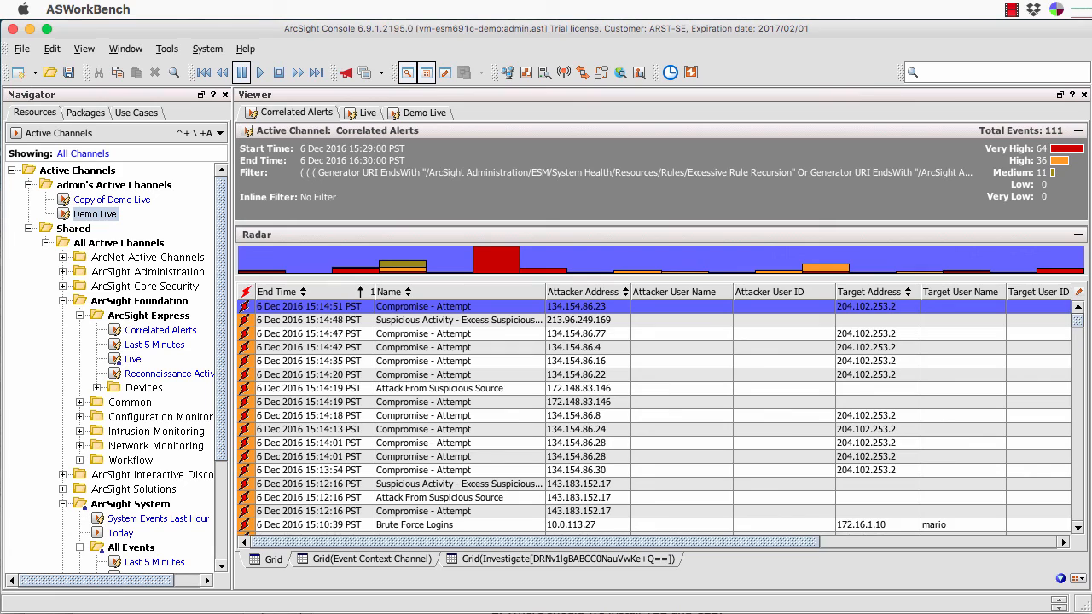
left_click(424, 113)
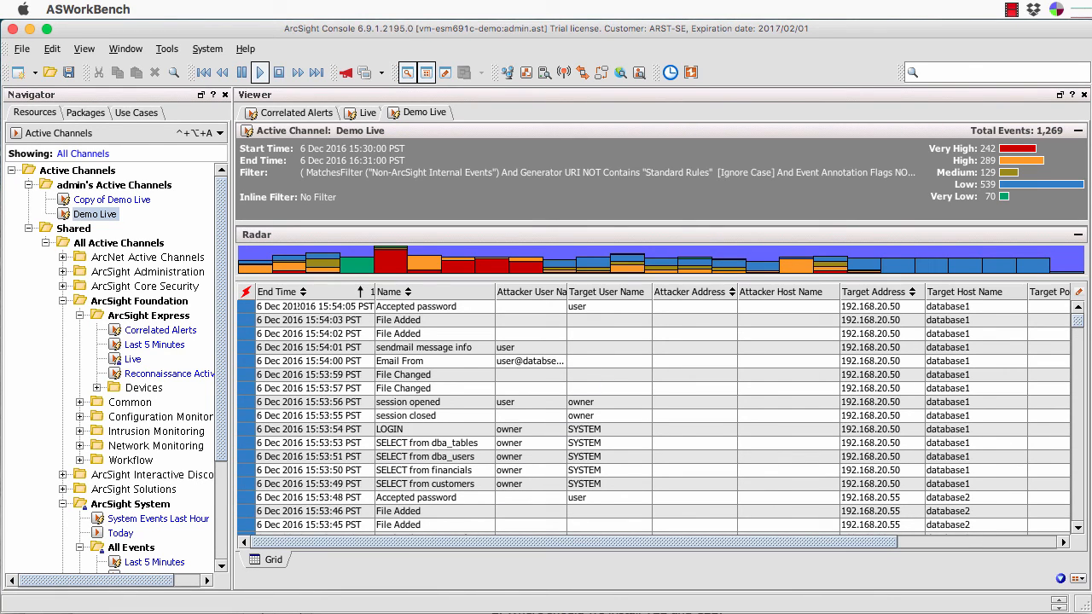
left_click(367, 112)
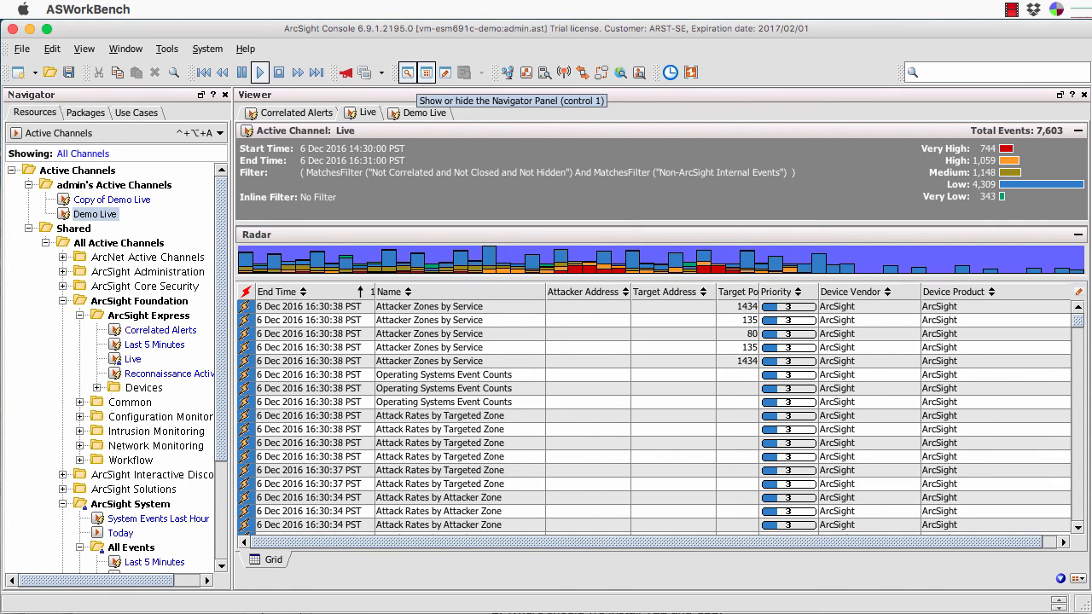
Hide the Navigator panel and open the Live channel in Inspect/Edit.
left_click(407, 72)
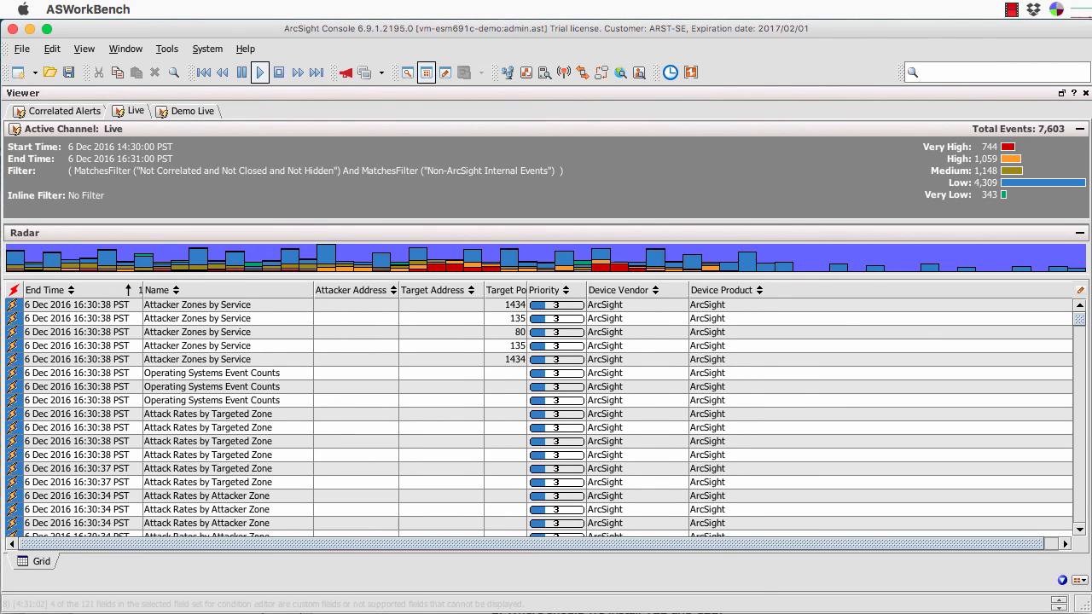
left_click(445, 73)
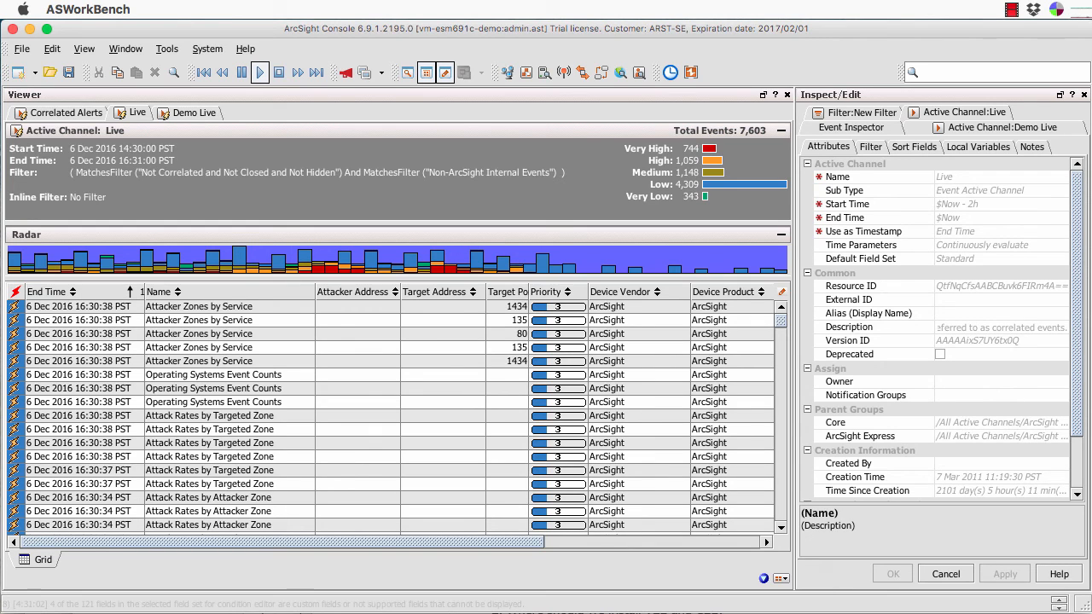
Review the Live channel's filter conditions in Summary view and open the Not Correlated and Not Closed and Not Hidden filter.
left_click(870, 147)
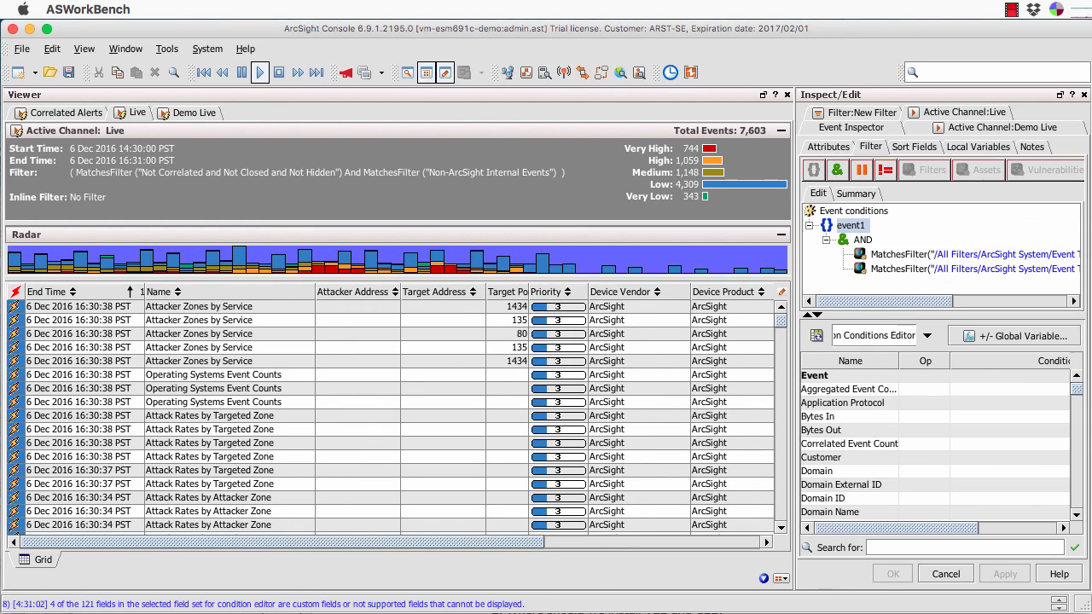
scroll(941, 256, "right", 5)
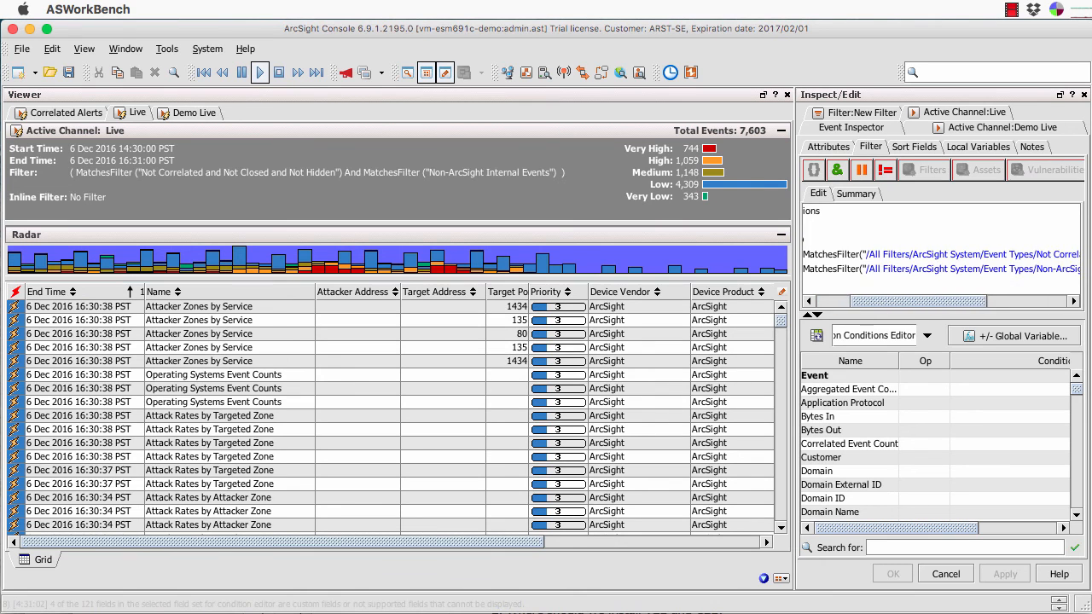
scroll(941, 256, "left", 6)
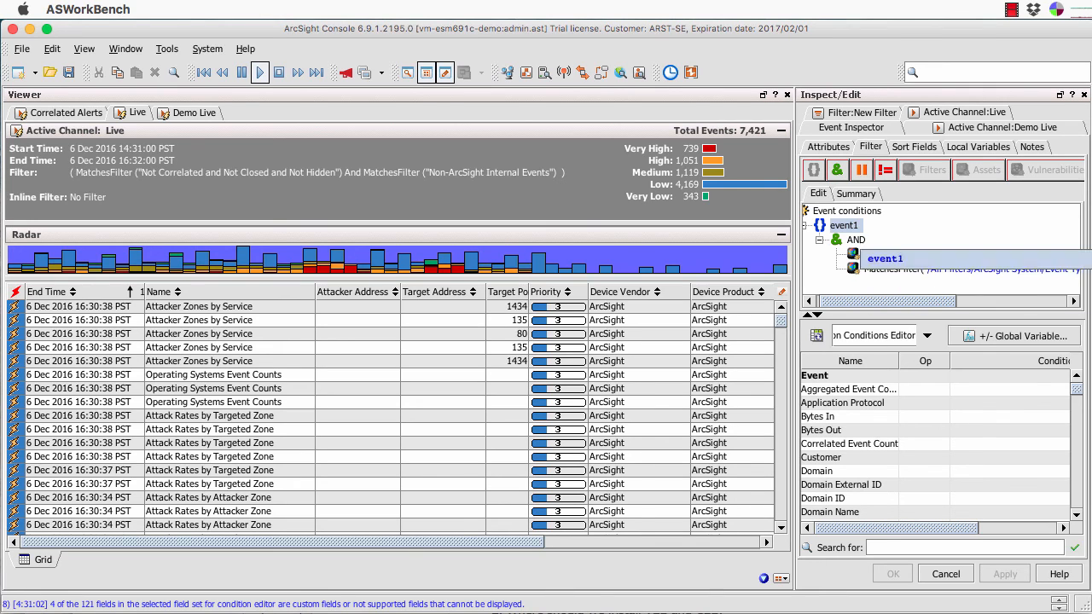
left_click(856, 194)
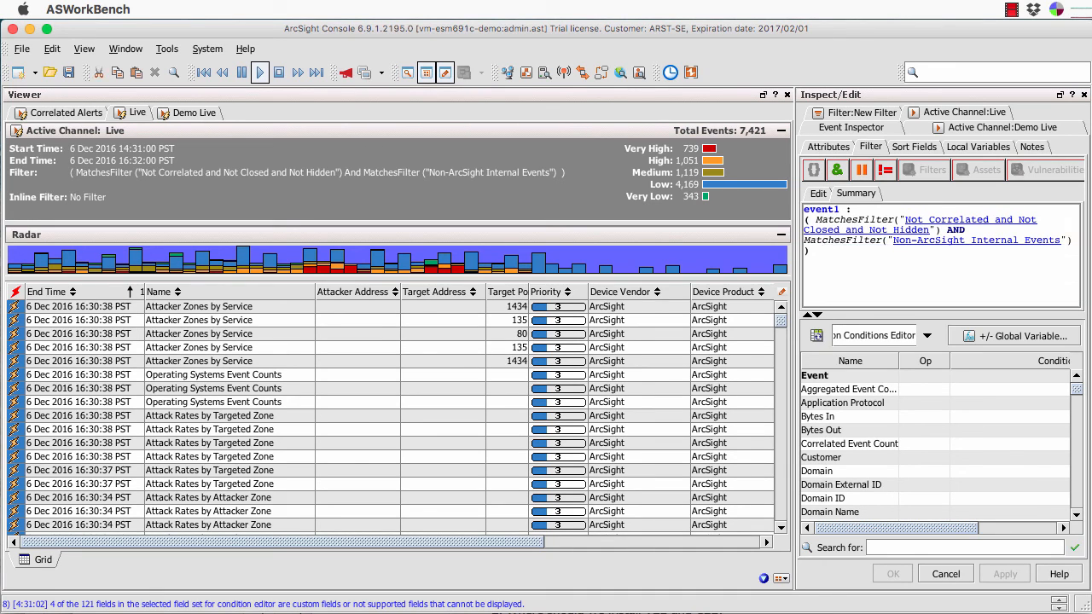
left_click(964, 220)
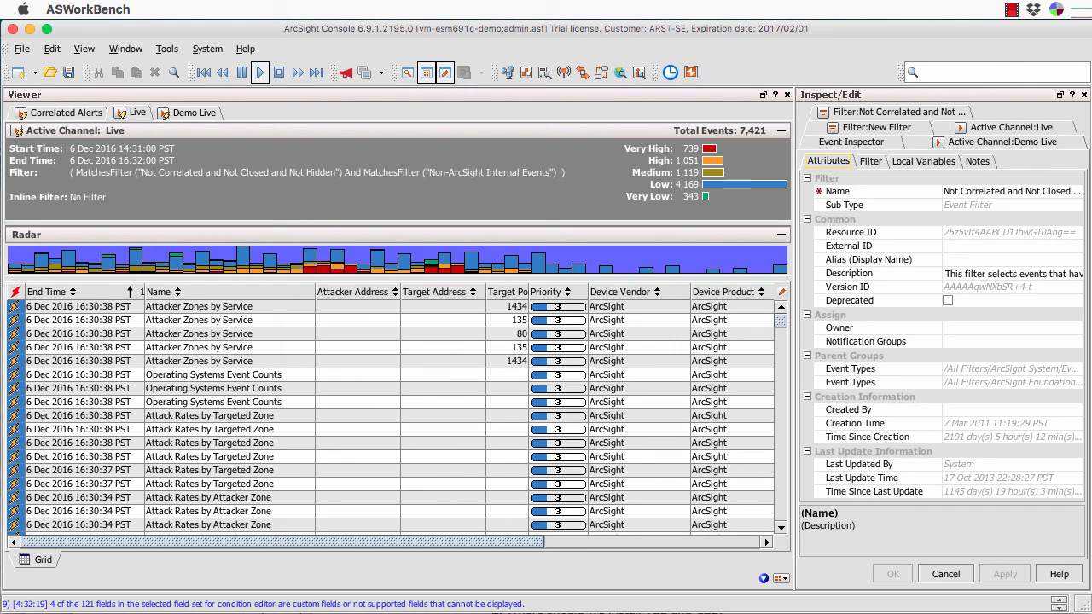
Check the filter's conditions, then close the filter, Live, New Filter and Demo Live editors without saving Demo Live.
left_click(870, 161)
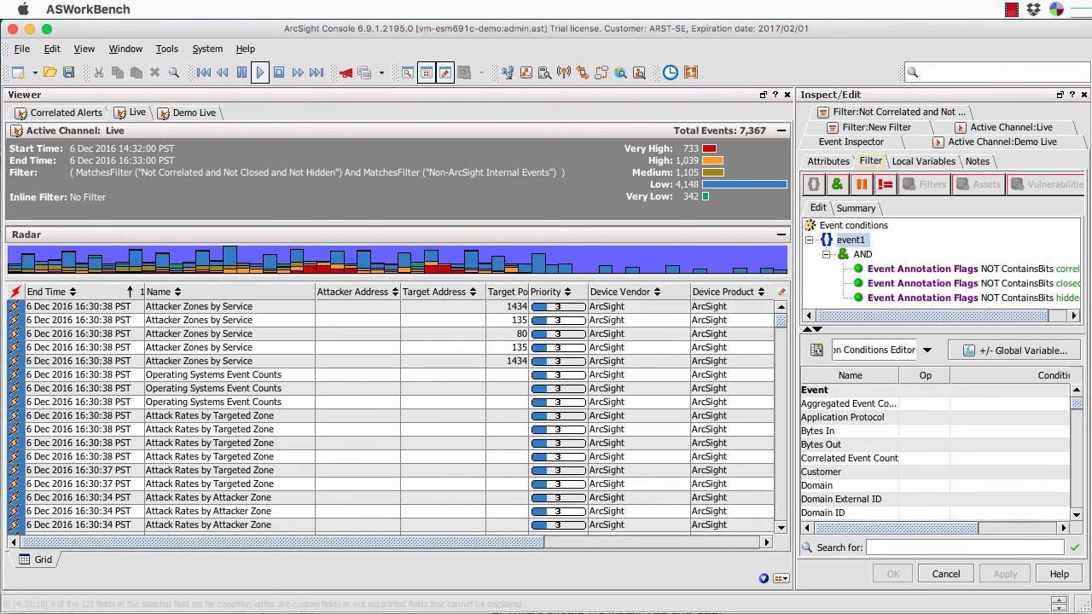
left_click_drag(885, 315, 906, 316)
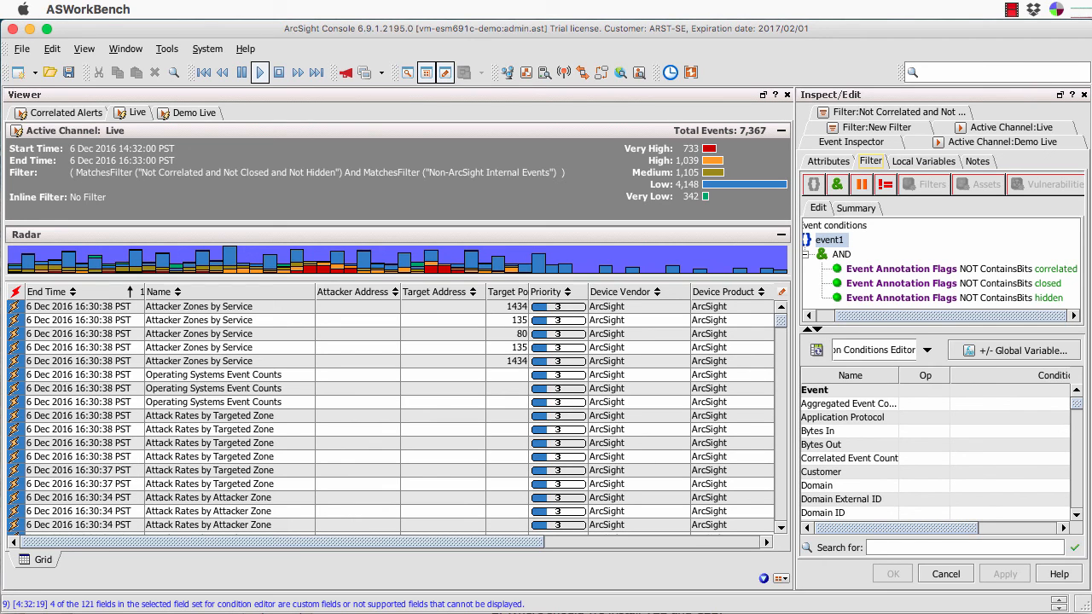
left_click(946, 574)
left_click(947, 575)
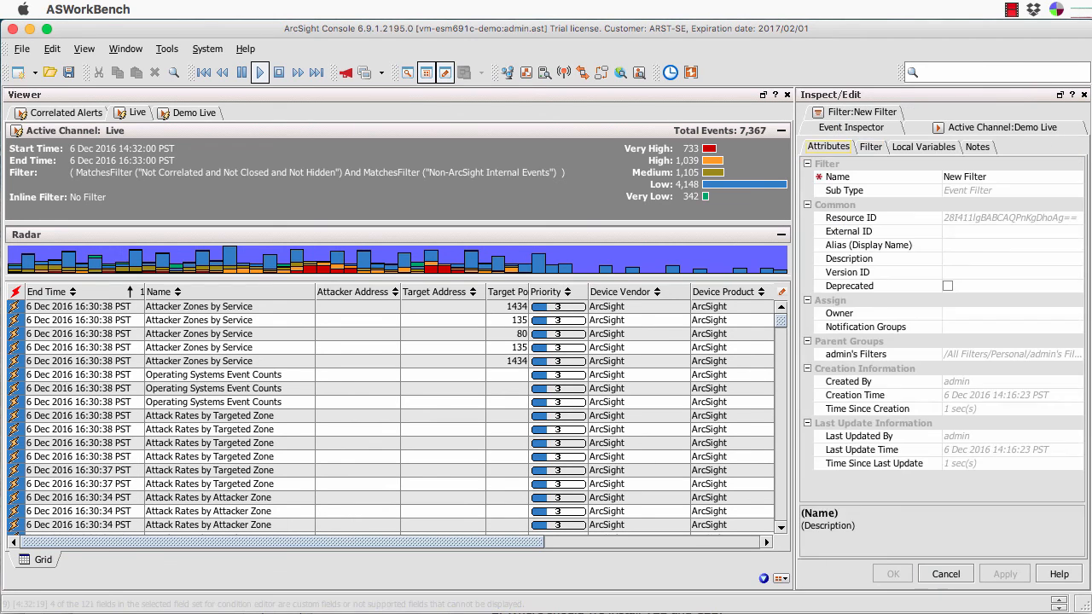
left_click(946, 575)
left_click(946, 574)
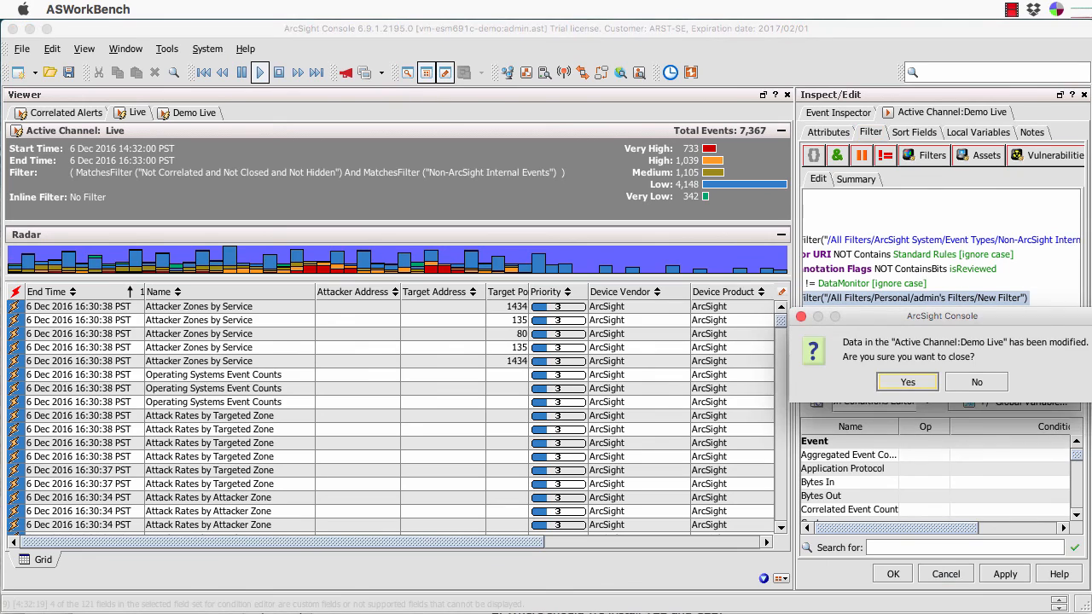
left_click(908, 383)
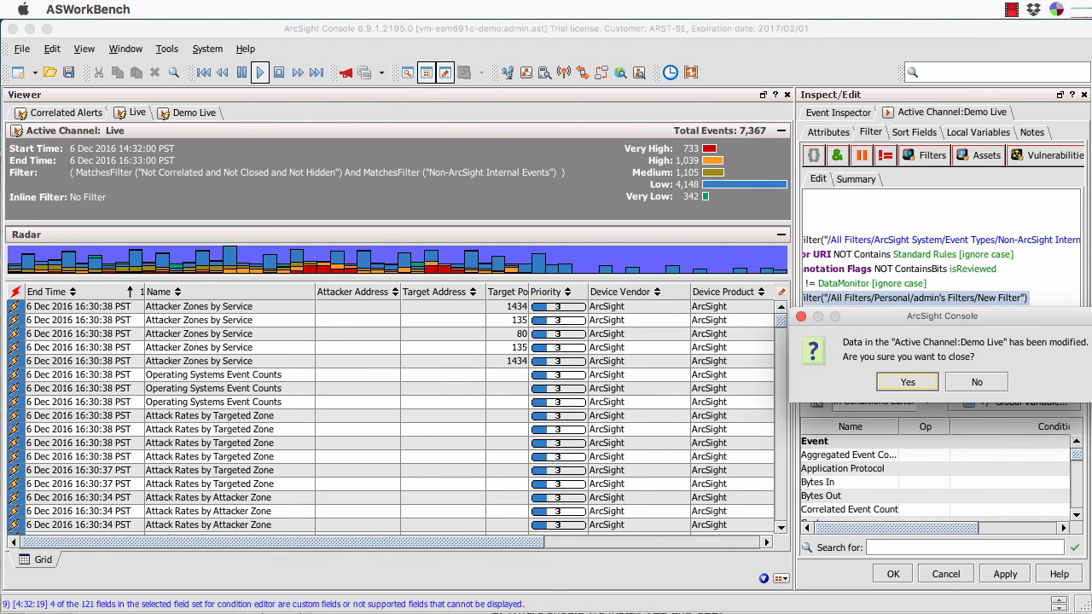
left_click(908, 382)
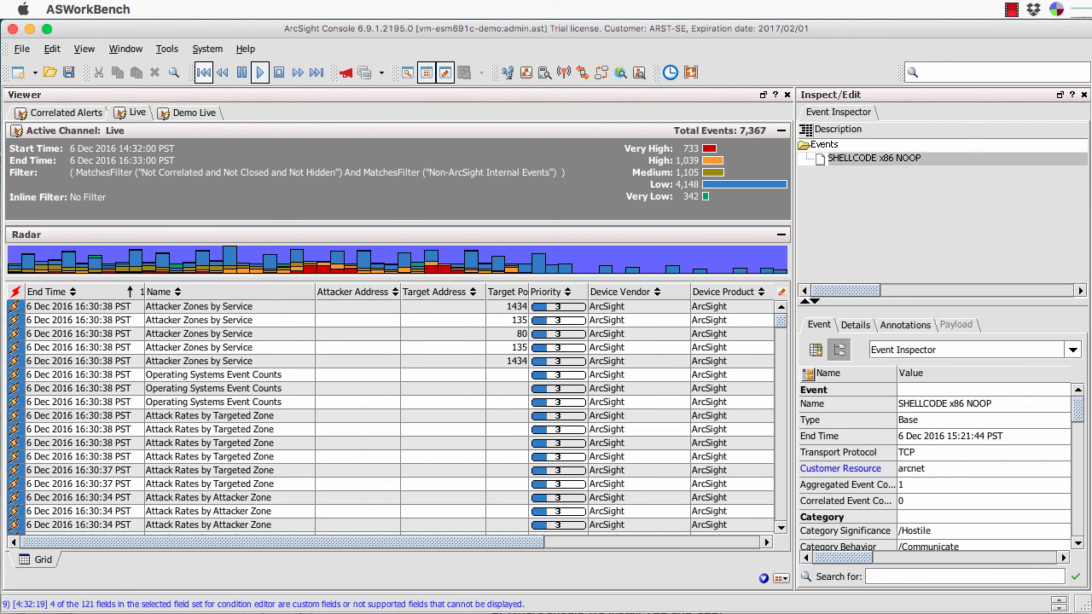
Restore the resource tree, switch it to Filters and browse the ArcSight Foundation folders.
left_click(408, 72)
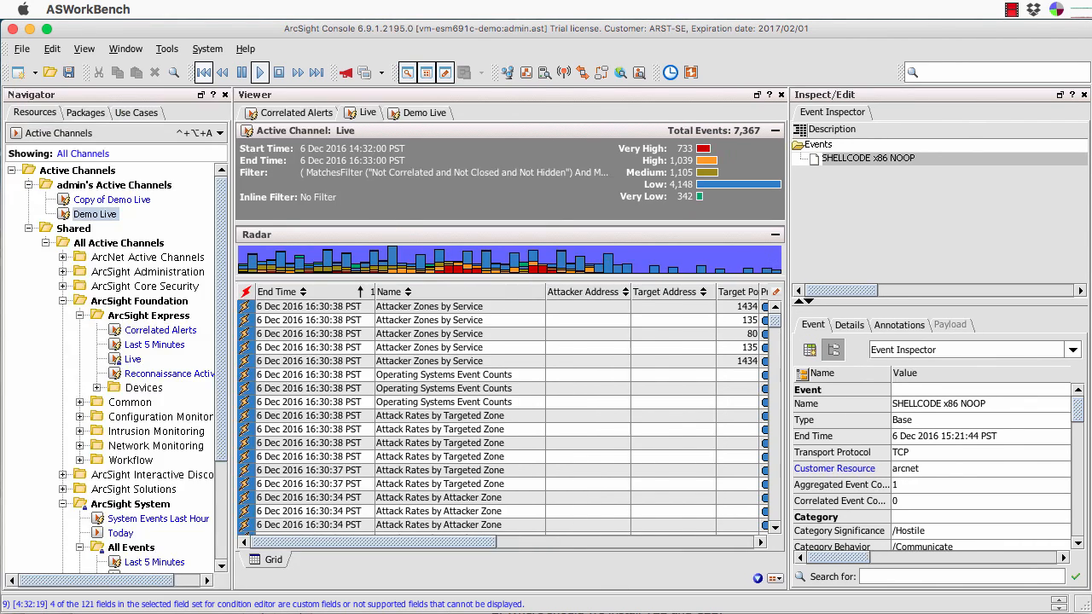
left_click(221, 133)
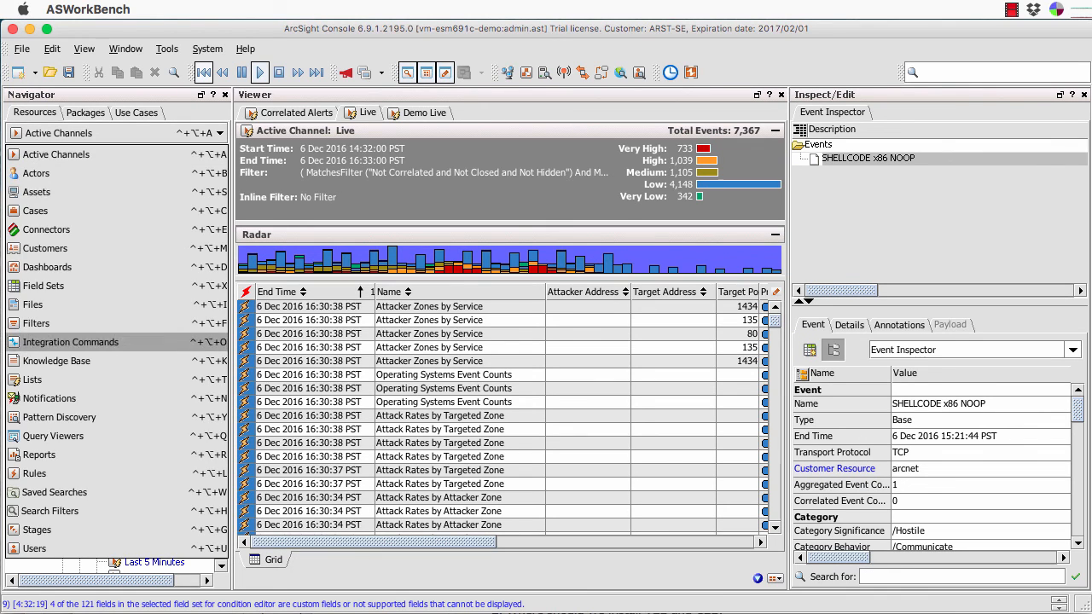
left_click(51, 319)
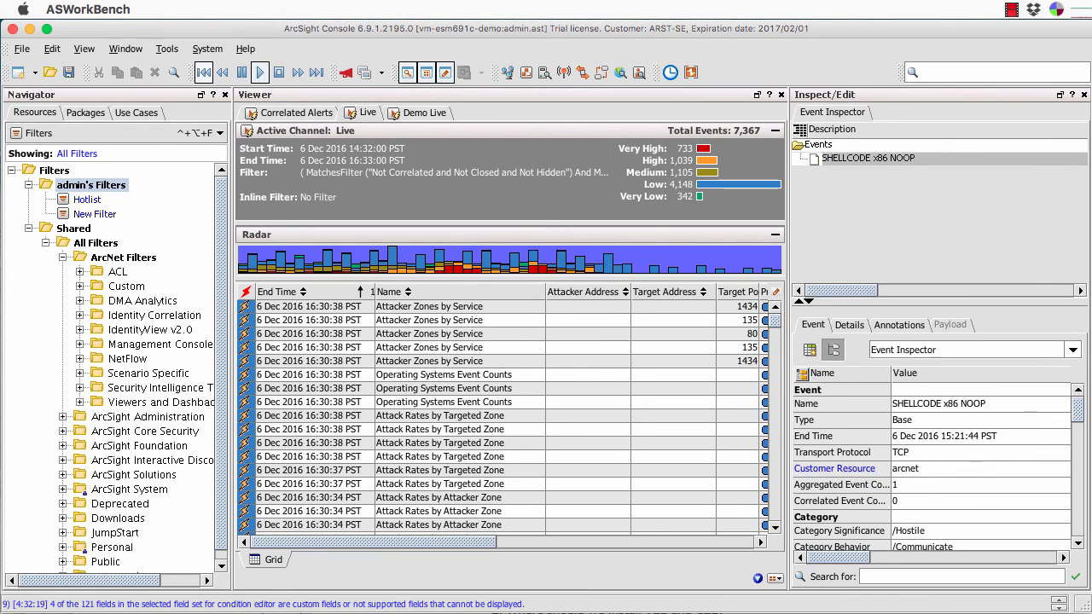
left_click(63, 258)
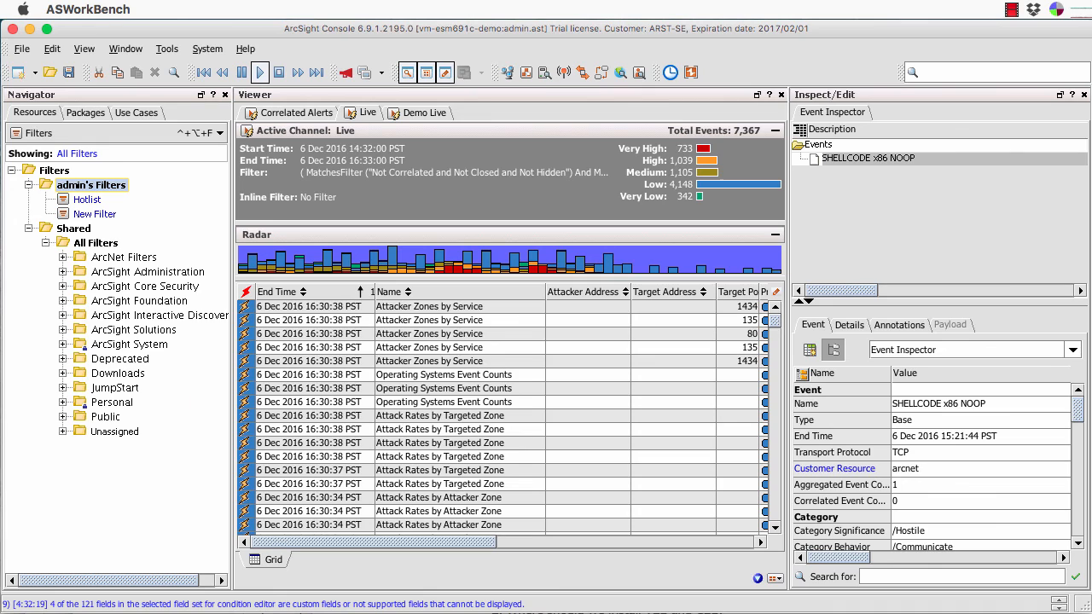
left_click(64, 301)
left_click(79, 316)
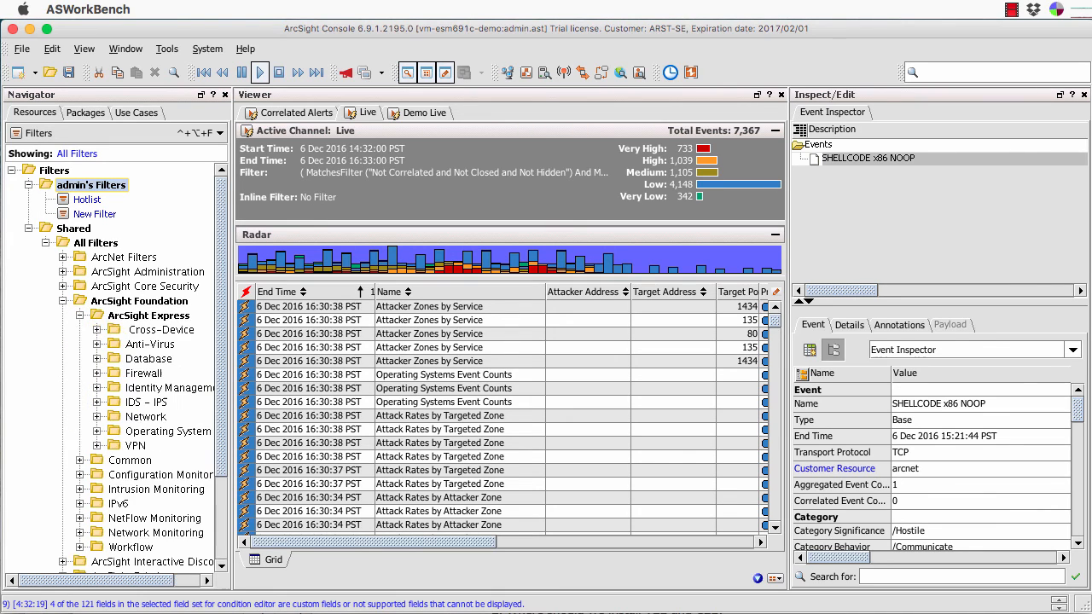
left_click(97, 345)
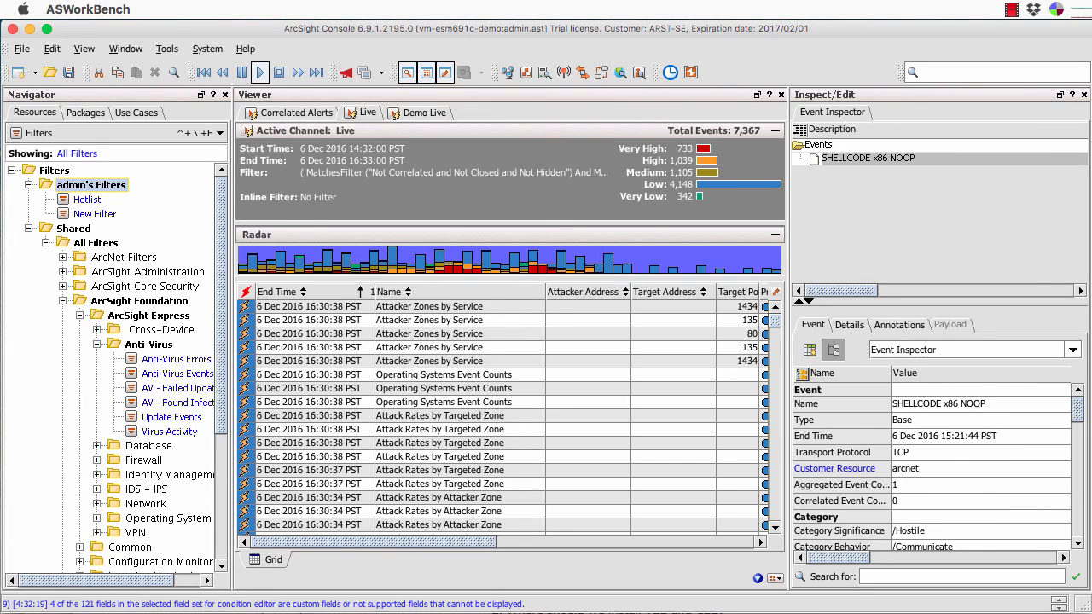
left_click(97, 345)
left_click(80, 315)
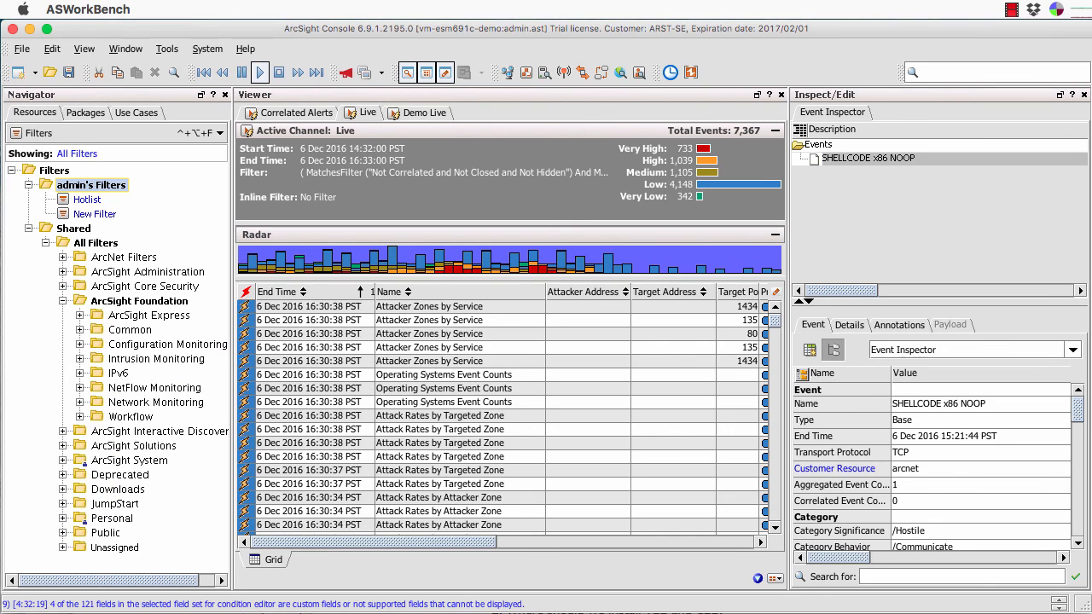
left_click(80, 330)
left_click(80, 331)
Expand ArcSight System's Core and Event Types filter groups, then list Active Channels.
left_click(62, 460)
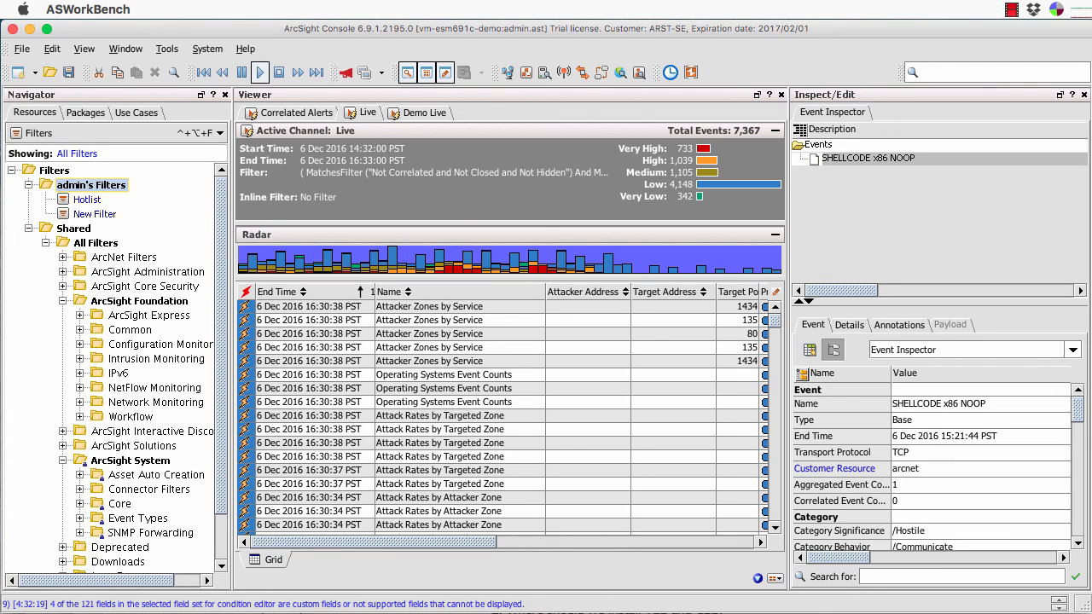
left_click(79, 503)
scroll(128, 410, "down", 3)
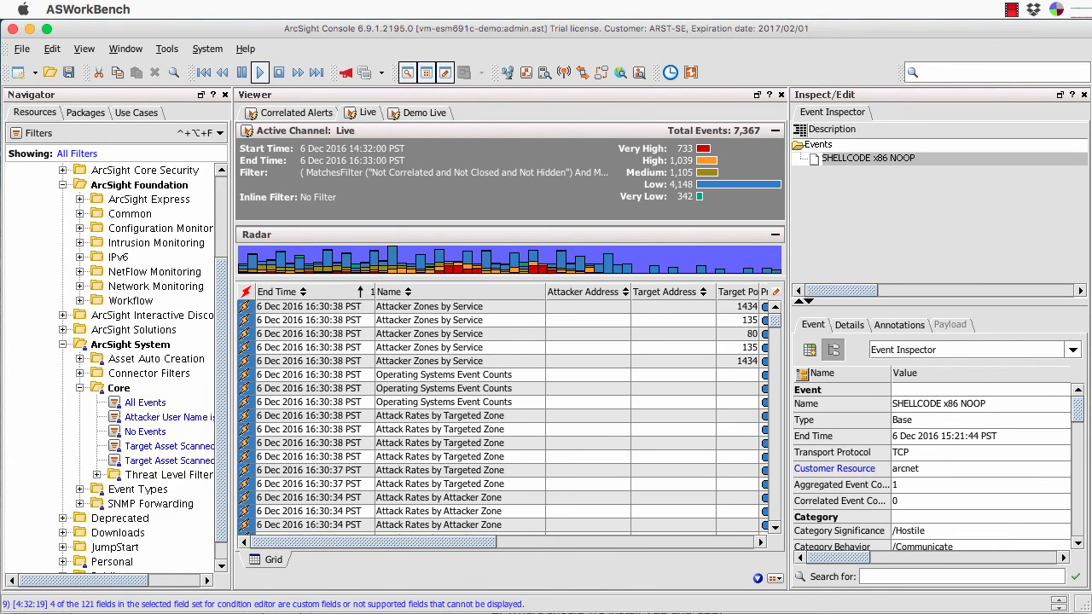
left_click(80, 490)
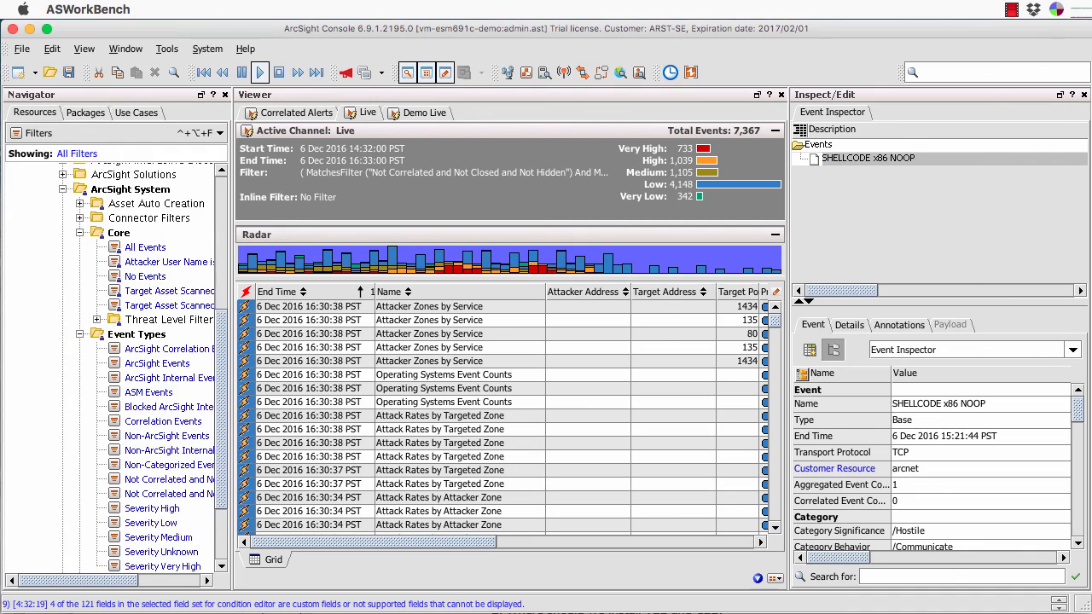
scroll(111, 384, "down", 3)
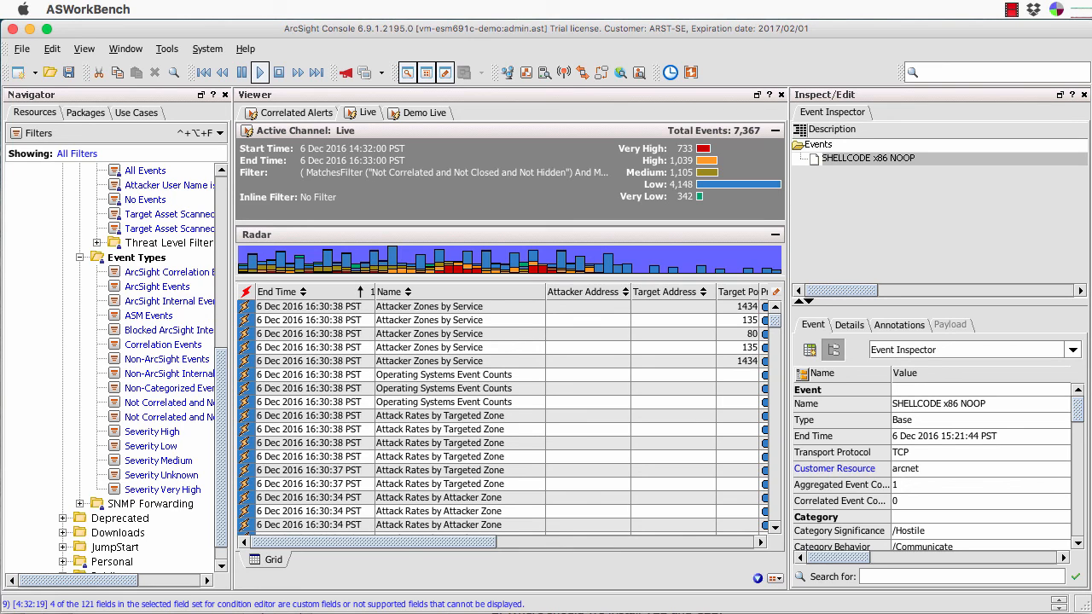
scroll(115, 359, "up", 8)
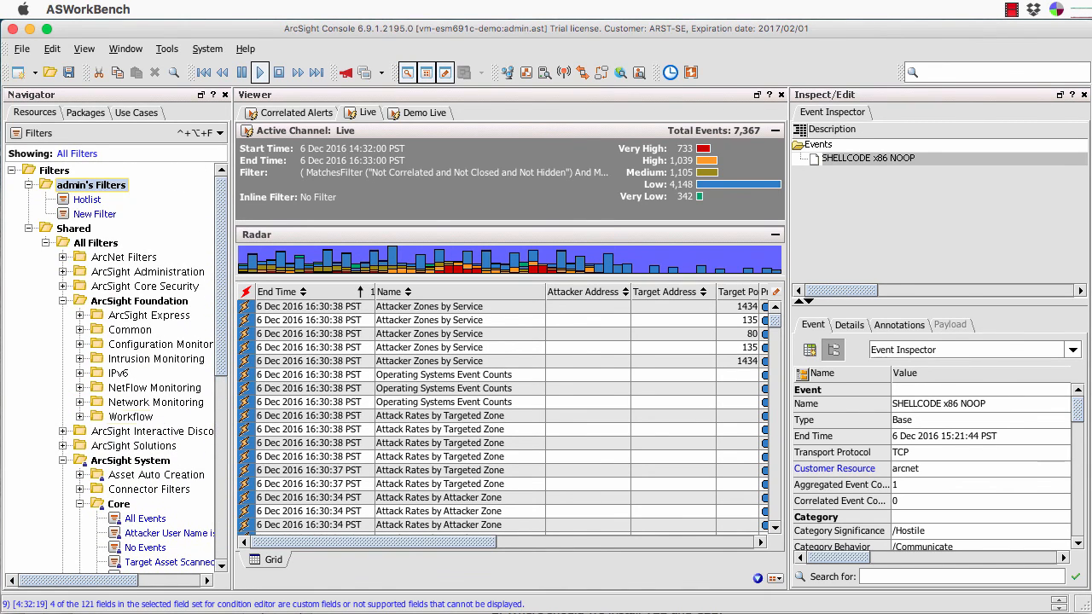
left_click(112, 133)
left_click(124, 155)
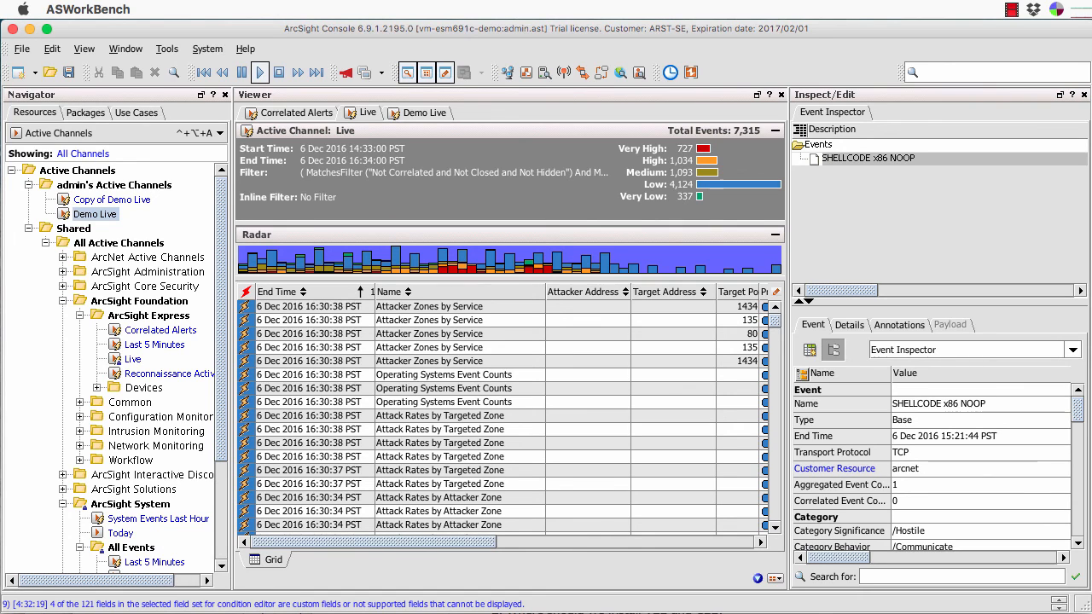
Hide the Navigator and Inspect/Edit panels and show Demo Live's 1,106 events full width.
left_click(408, 73)
left_click(446, 73)
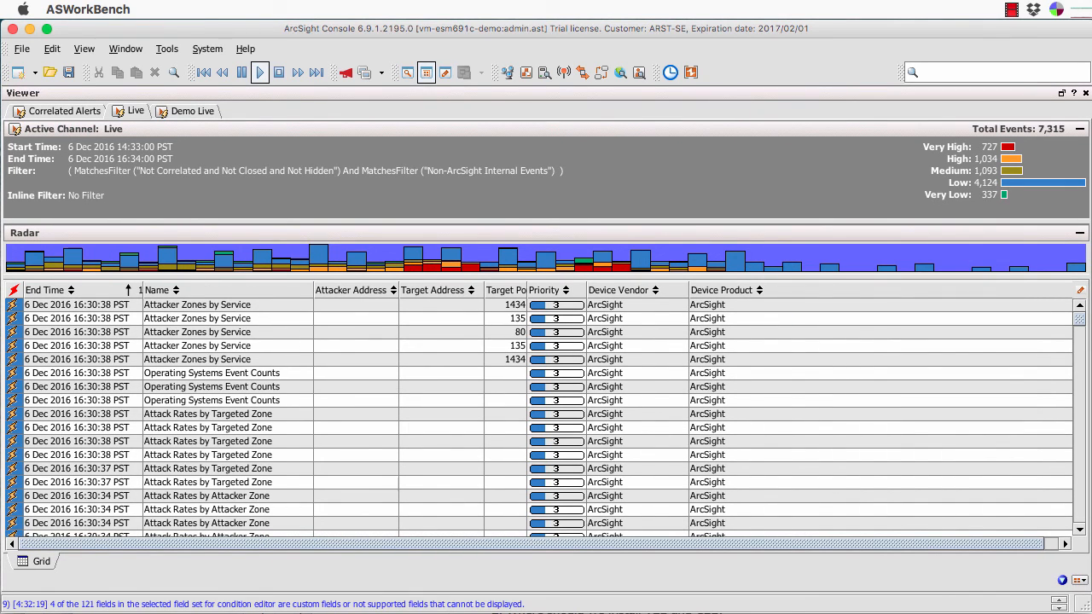
left_click(190, 110)
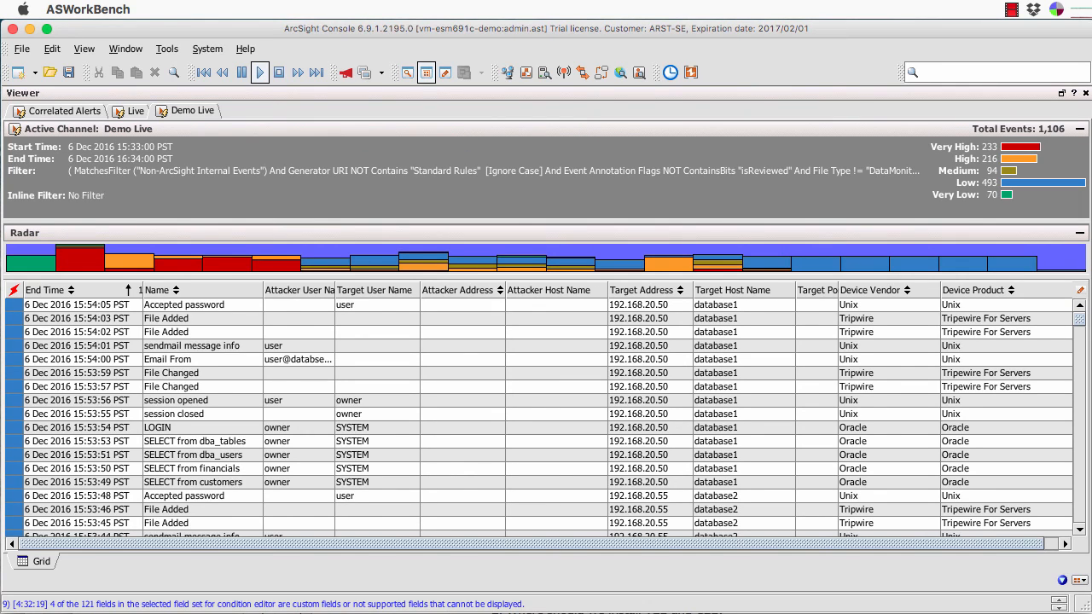
Show the inline filter row in the Demo Live grid header.
left_click(1081, 291)
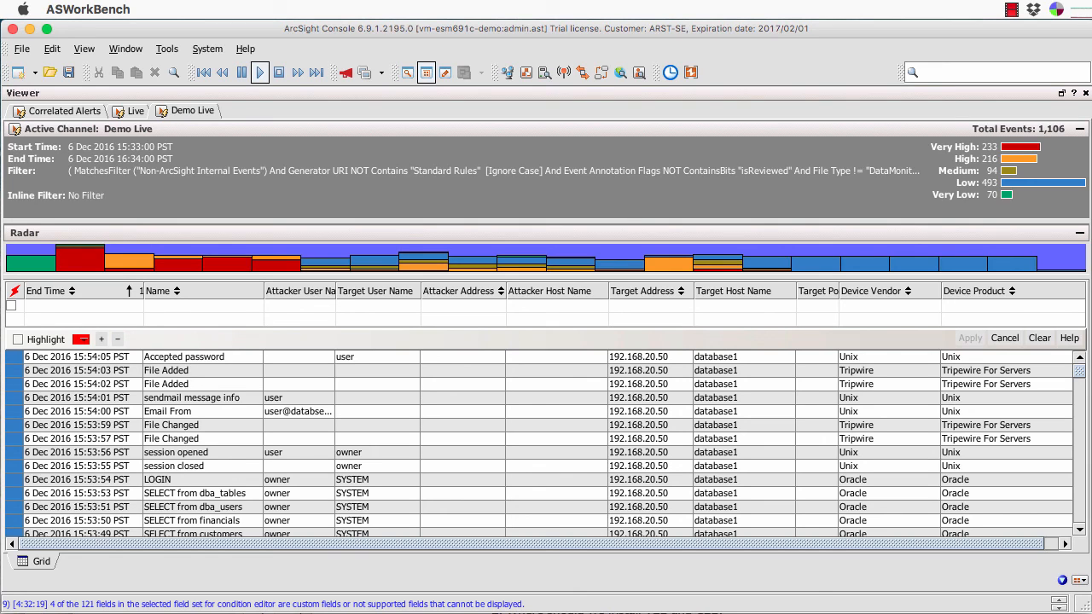
Enable and apply the Type = Correlation, File Type = Rule inline filter, leaving 74 events.
left_click(11, 306)
left_click(970, 338)
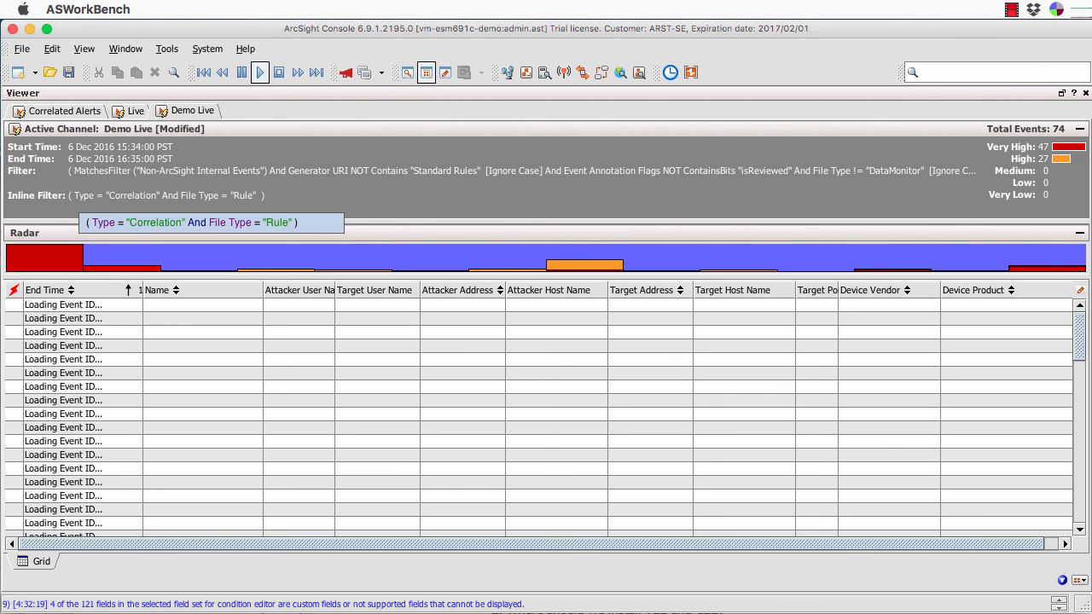
left_click(78, 197)
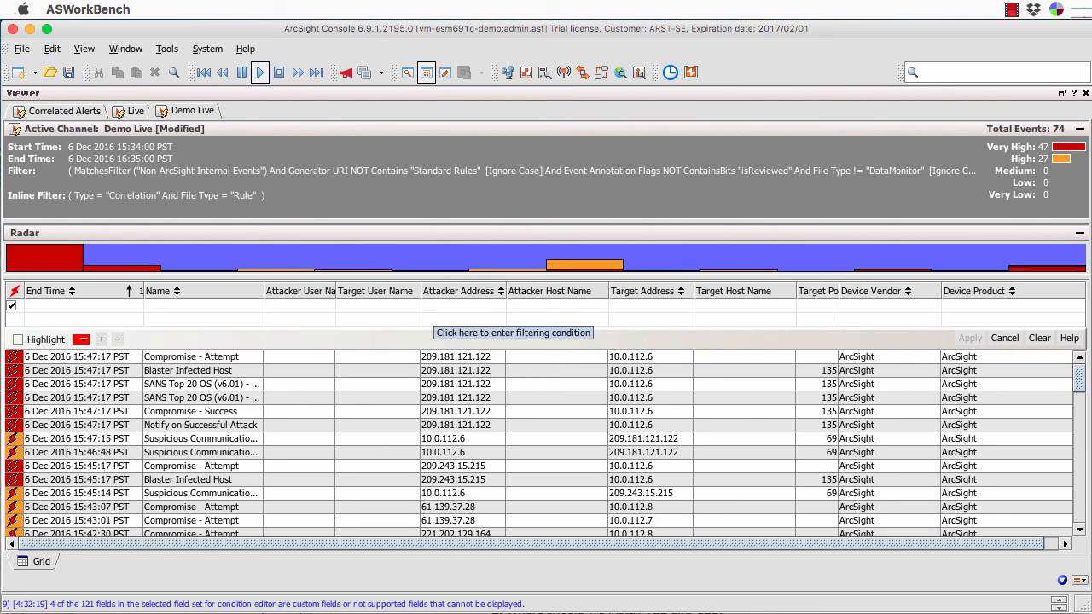
Add an Attacker Address = 209.181.121.122 condition to the inline filter and apply it.
left_click(461, 306)
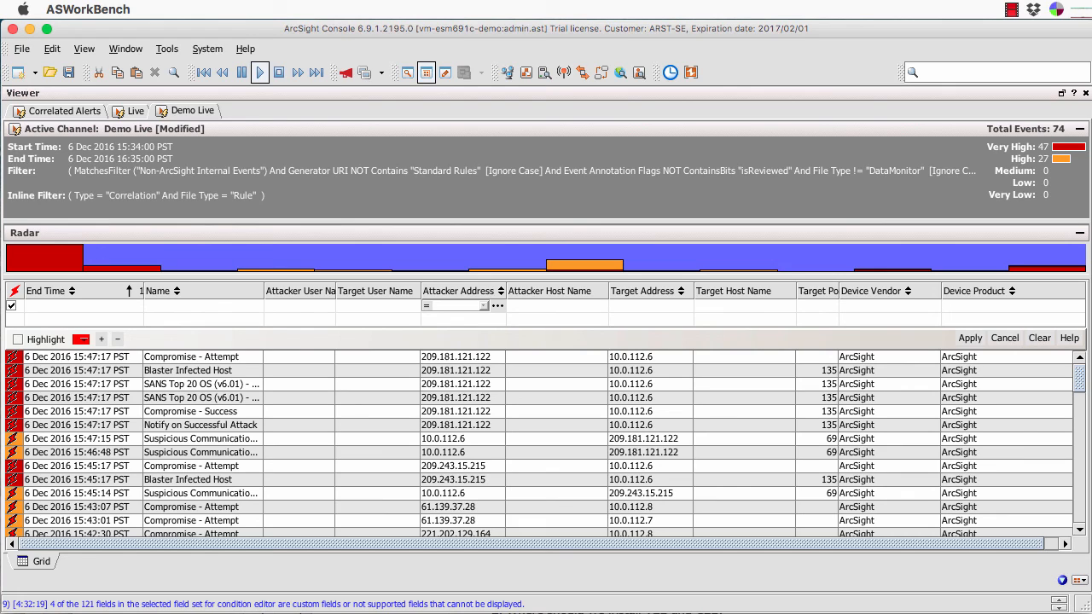
left_click(483, 306)
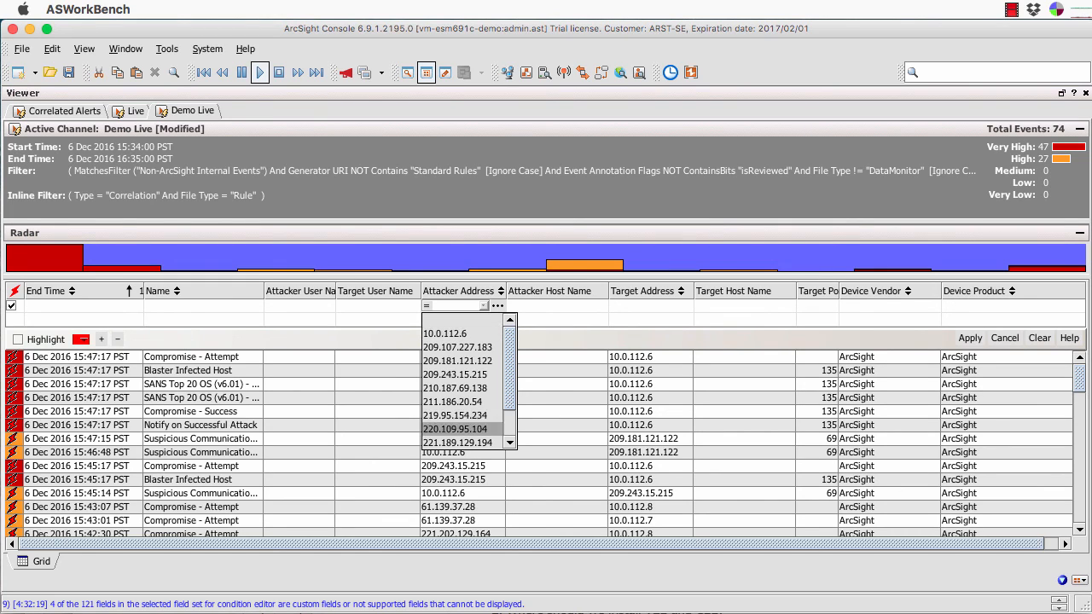
left_click(462, 320)
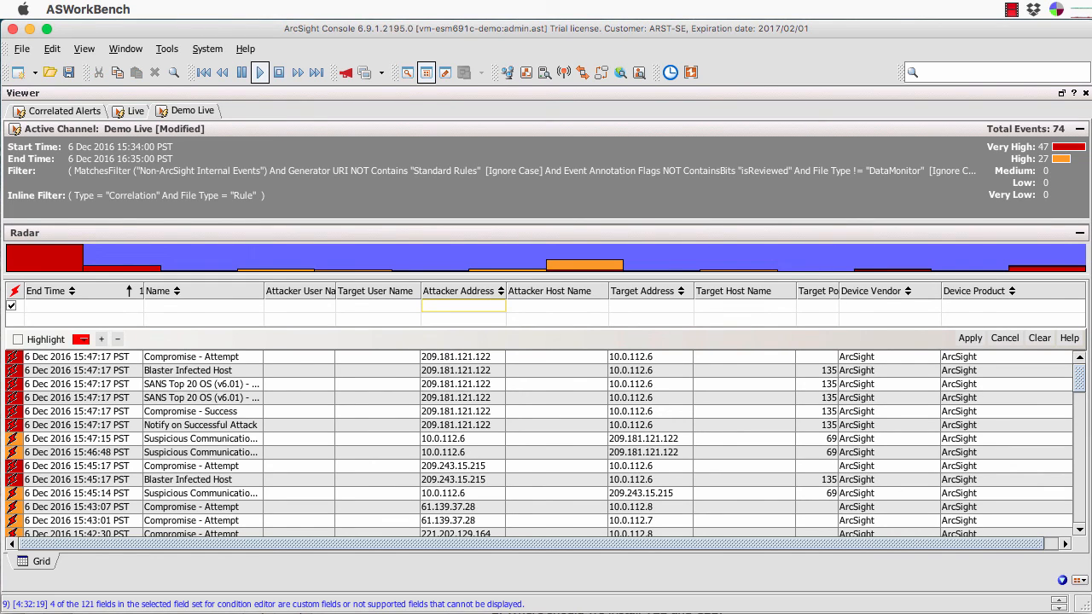
left_click(483, 306)
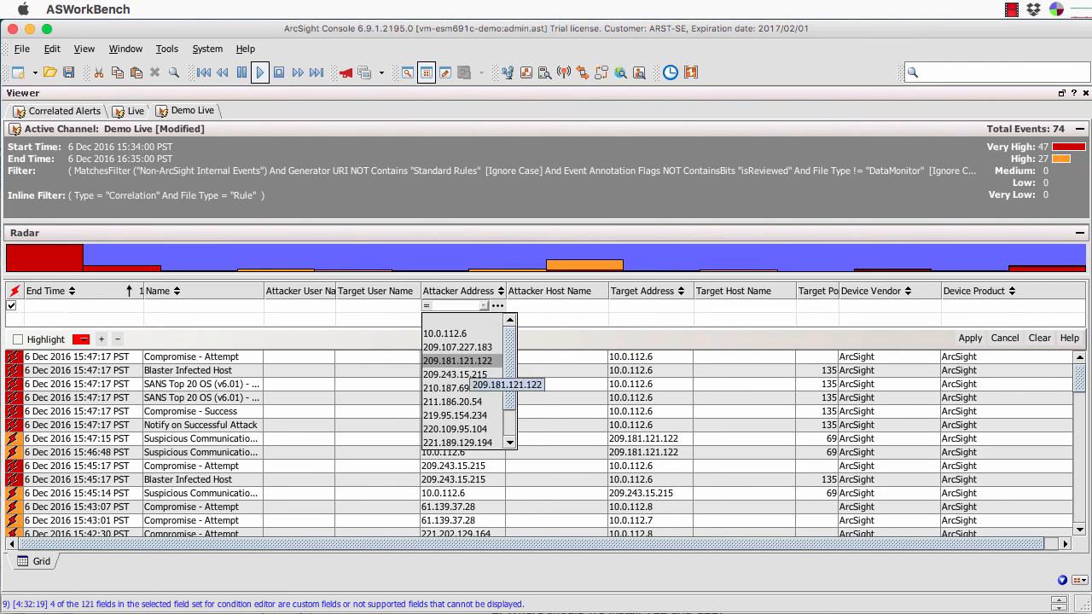
left_click(457, 361)
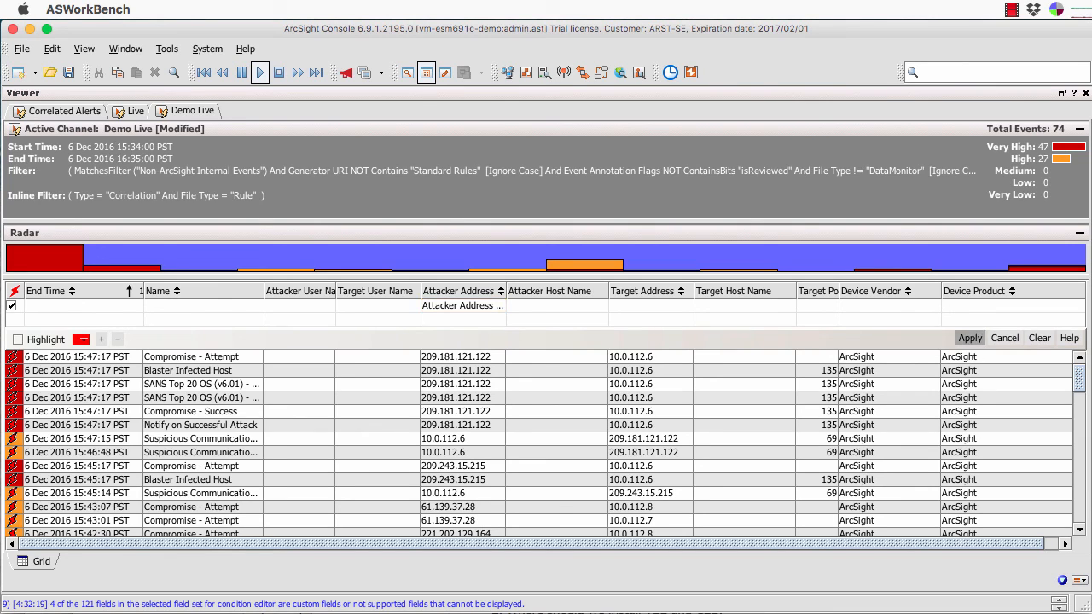
left_click(971, 338)
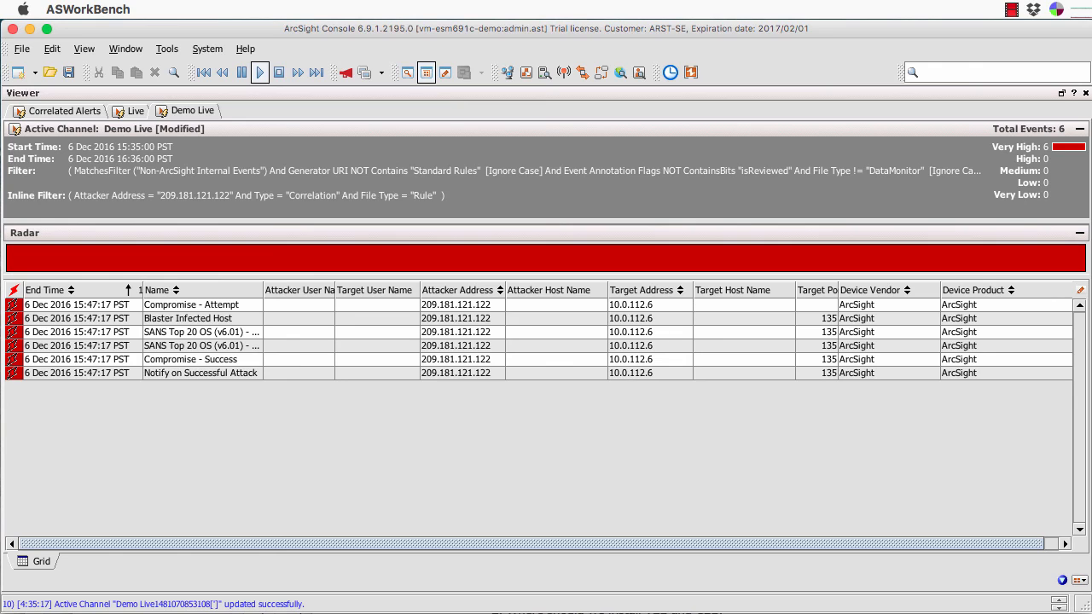
Clear all inline filter conditions and apply, restoring the full 896 Demo Live events.
left_click(1080, 291)
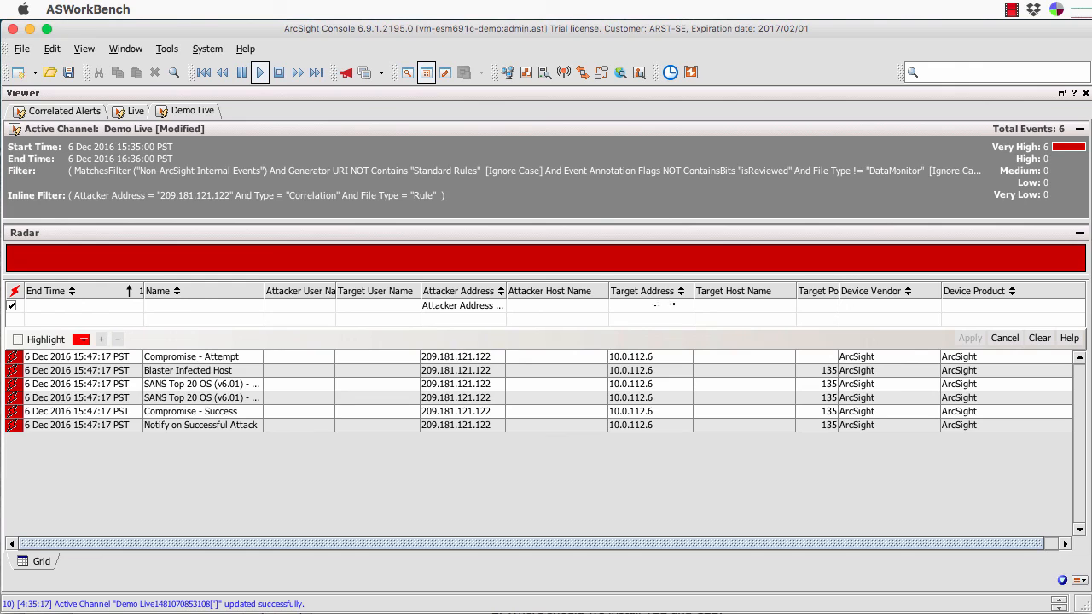
left_click(1039, 338)
left_click(970, 338)
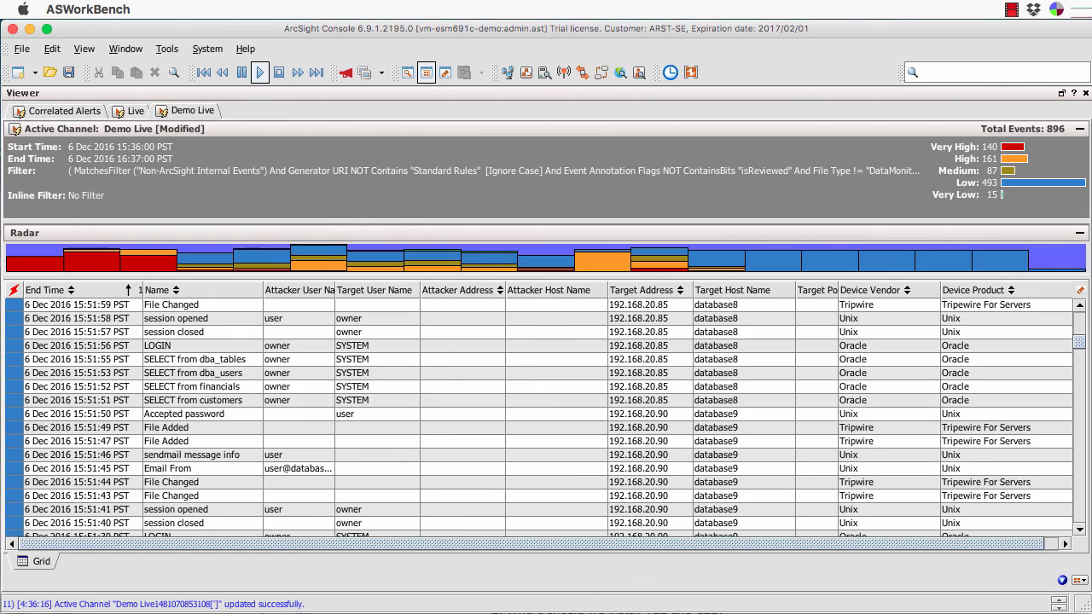
From the SELECT from customers event, create an Investigate channel for target address 192.168.20.85.
left_click(646, 401)
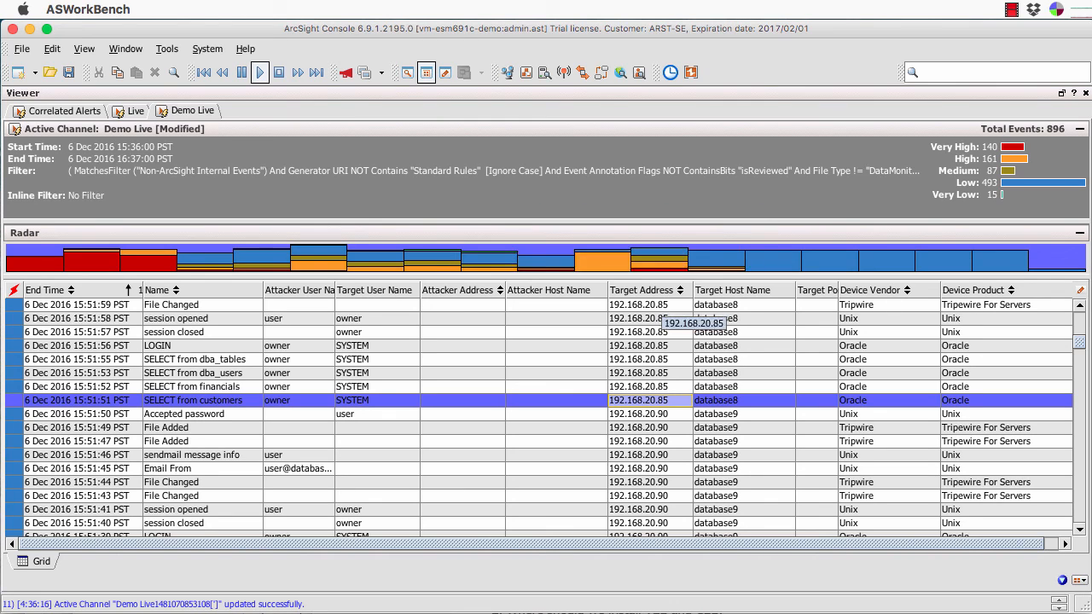
right_click(639, 401)
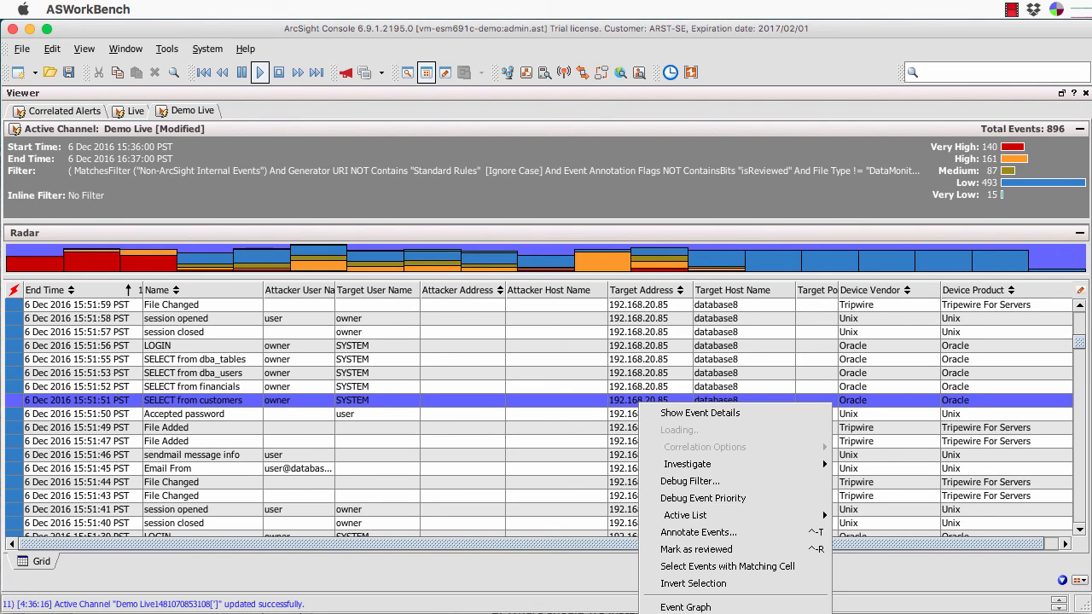
mouse_move(688, 465)
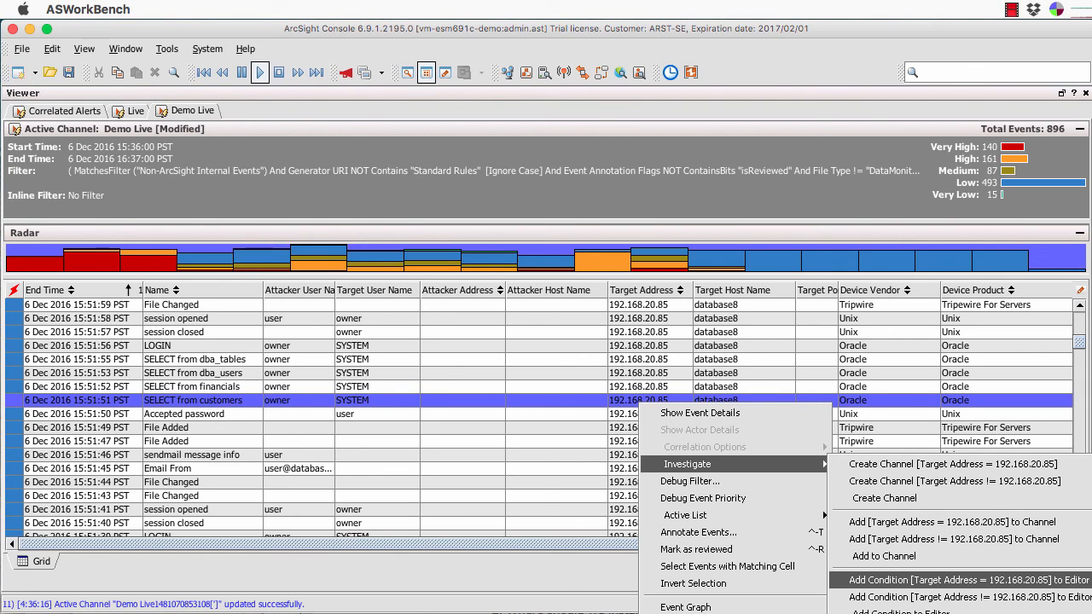
left_click(951, 522)
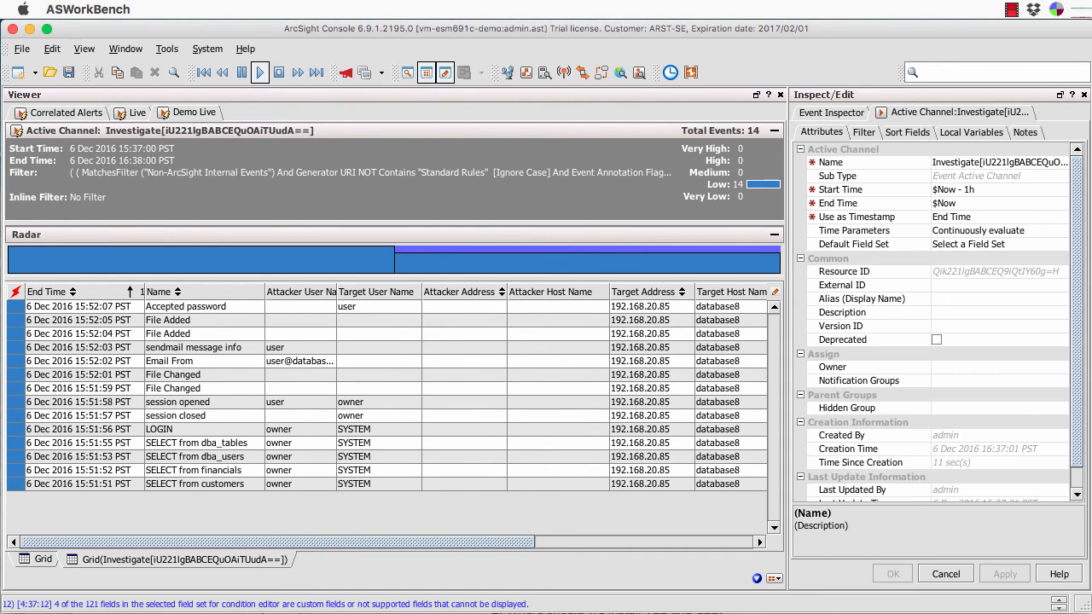
Review the investigation channel's filter conditions in the Inspect/Edit panel.
left_click(864, 132)
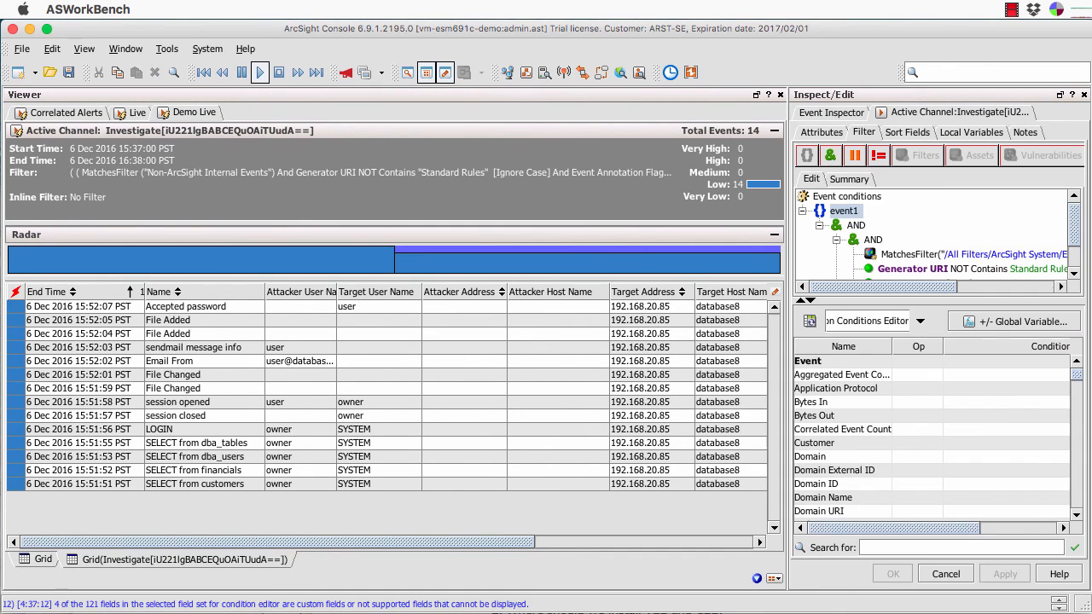
scroll(934, 235, "down", 3)
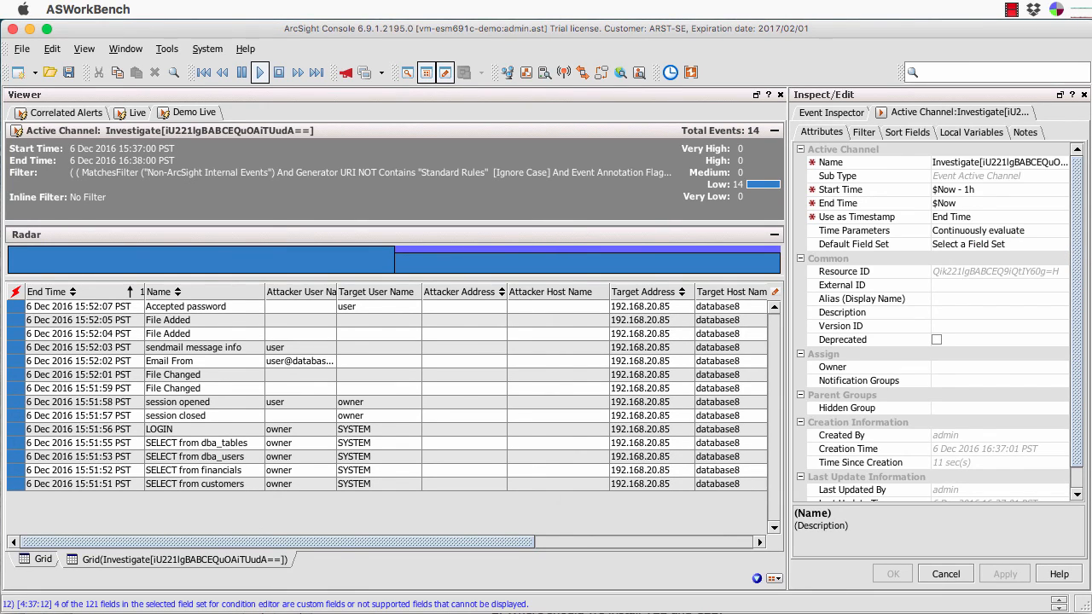
Rename the investigation channel to 'My New Channel' and commit the name.
left_click(1000, 162)
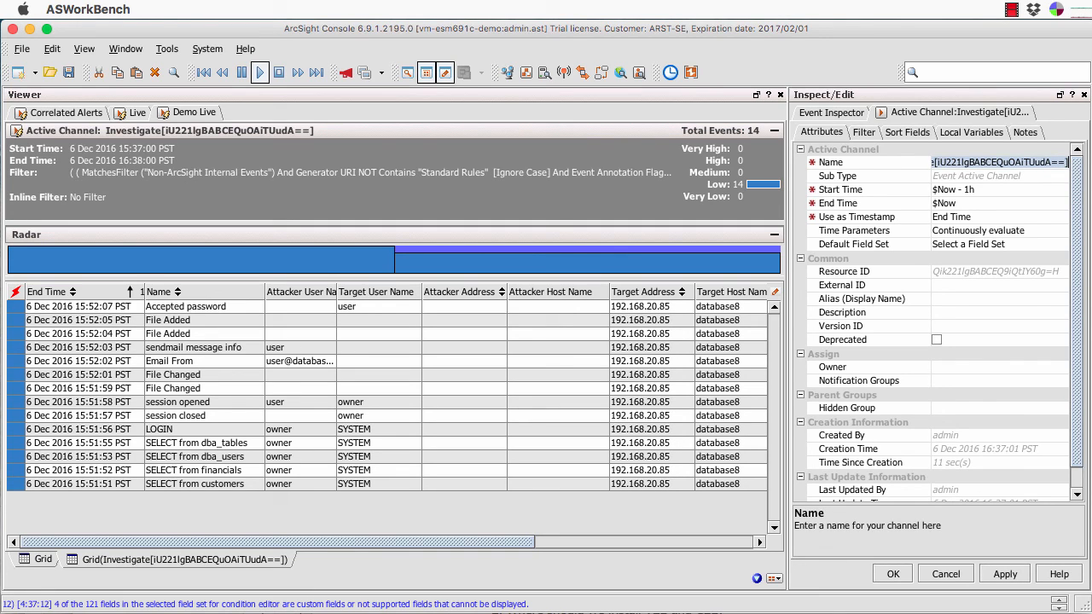
type("My ")
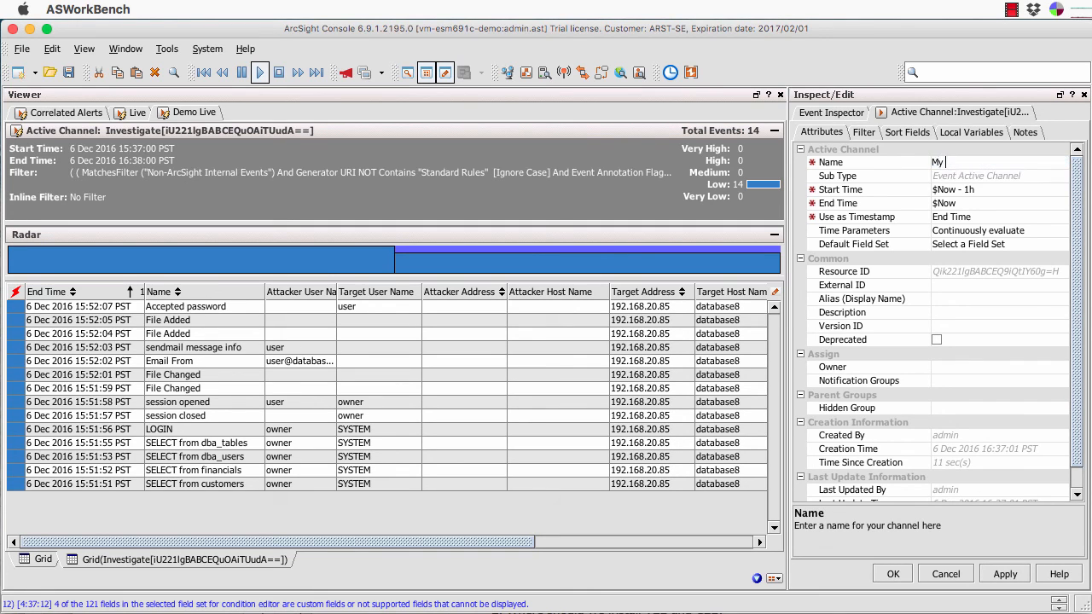
type("New Channel")
left_click(1005, 574)
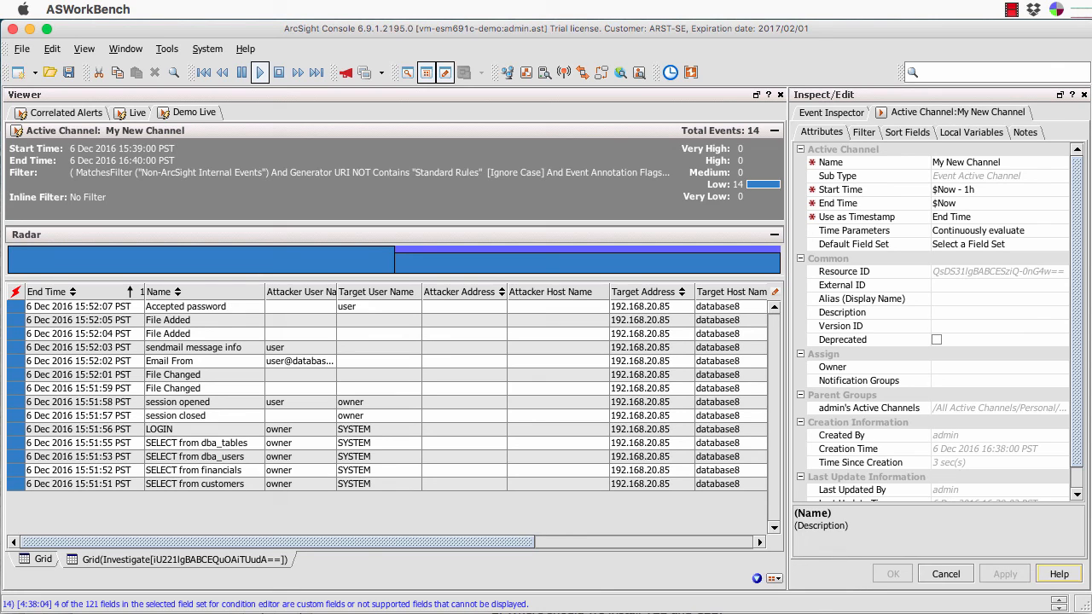
left_click(1000, 217)
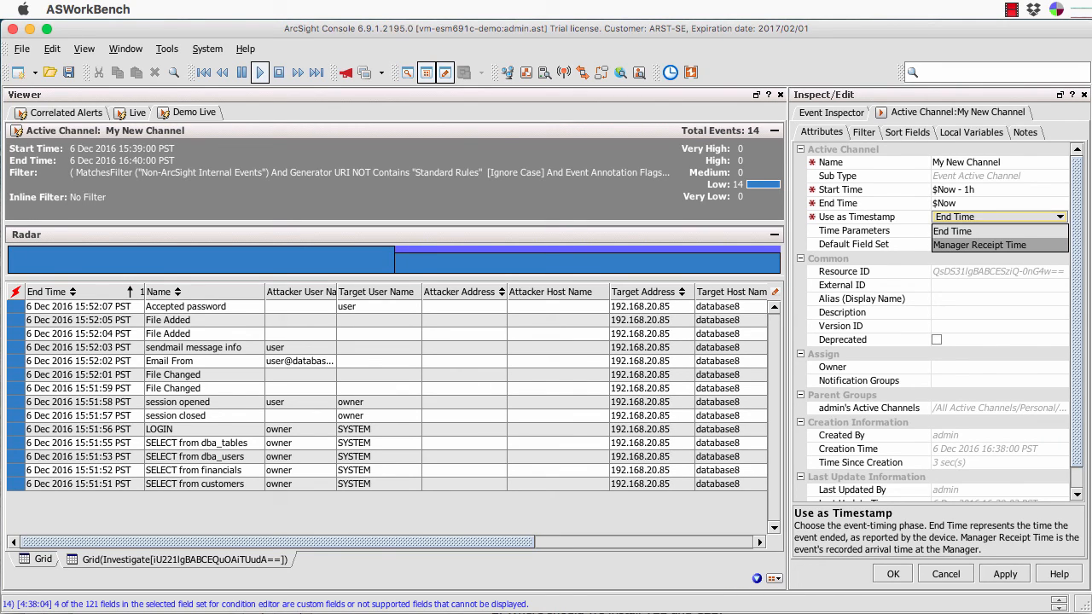
key("Escape")
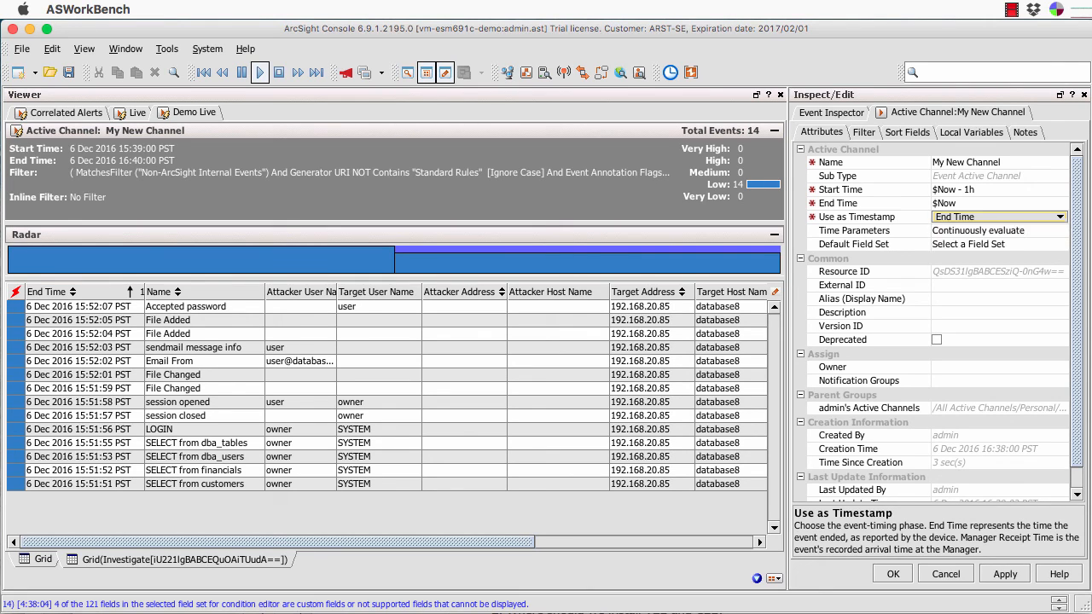
Add a Manager Receipt Time column to the grid from the End Time header's Columns menu.
right_click(102, 292)
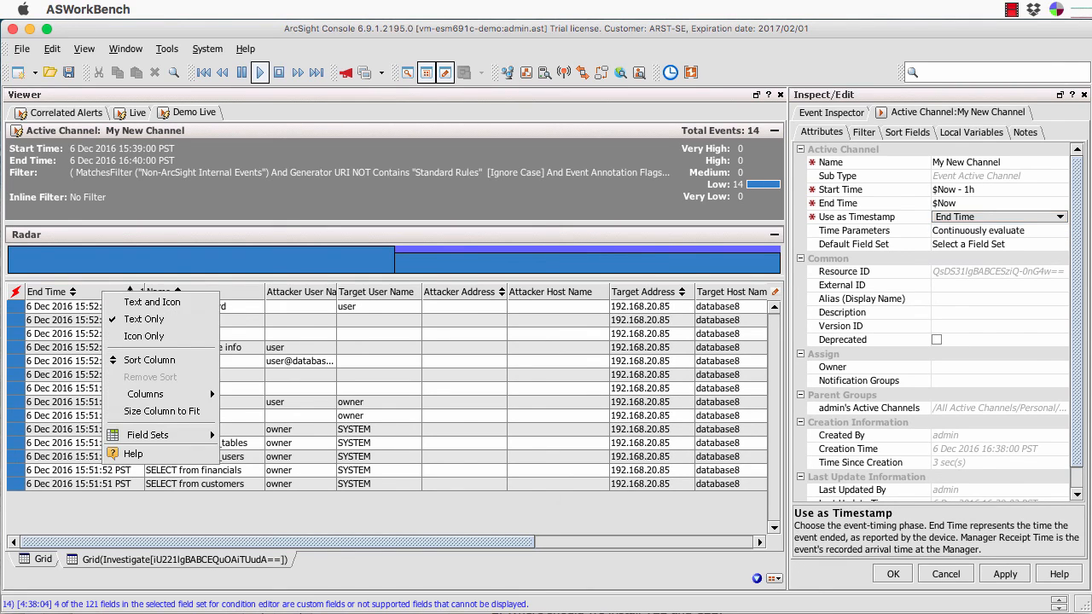
mouse_move(146, 394)
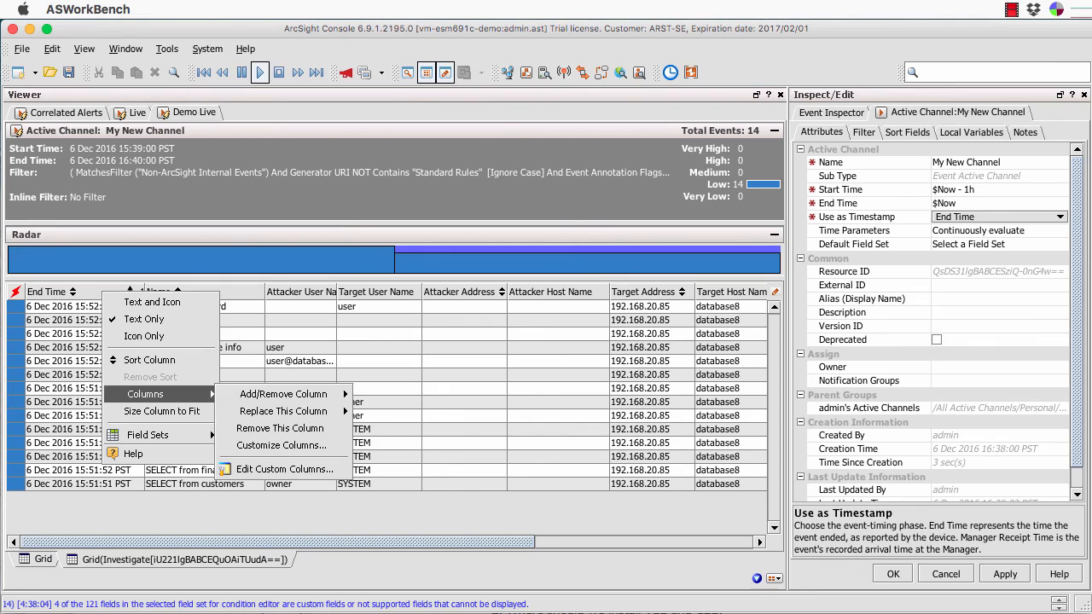
mouse_move(284, 394)
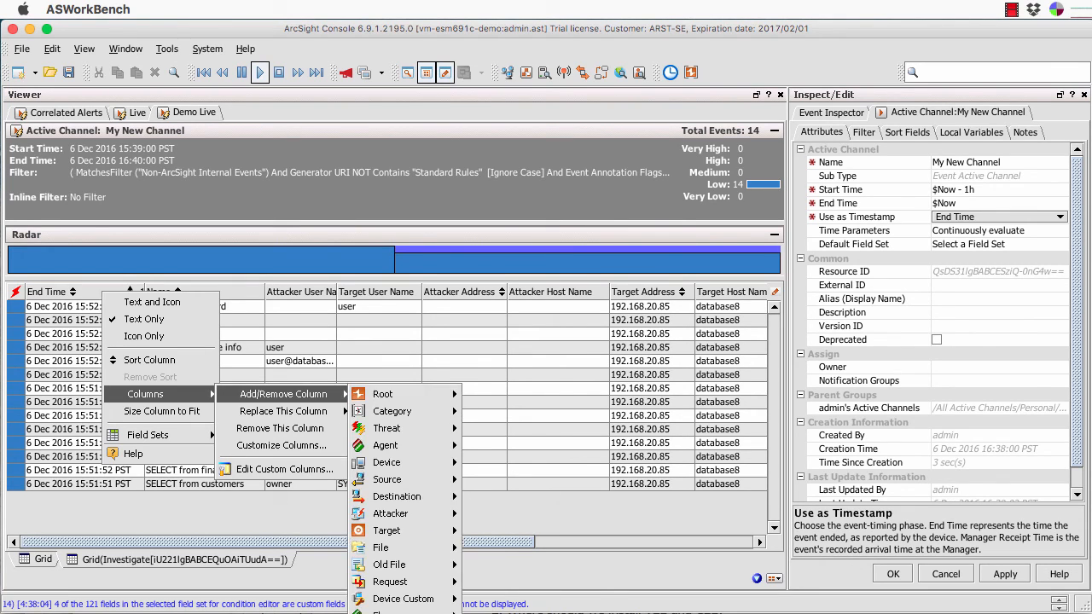
mouse_move(393, 395)
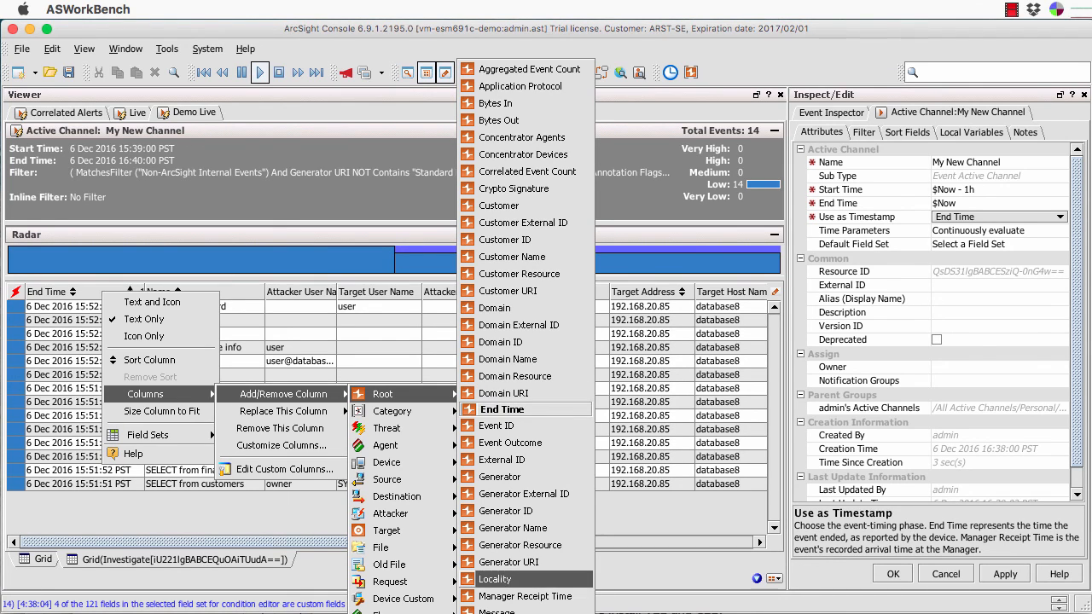
left_click(525, 596)
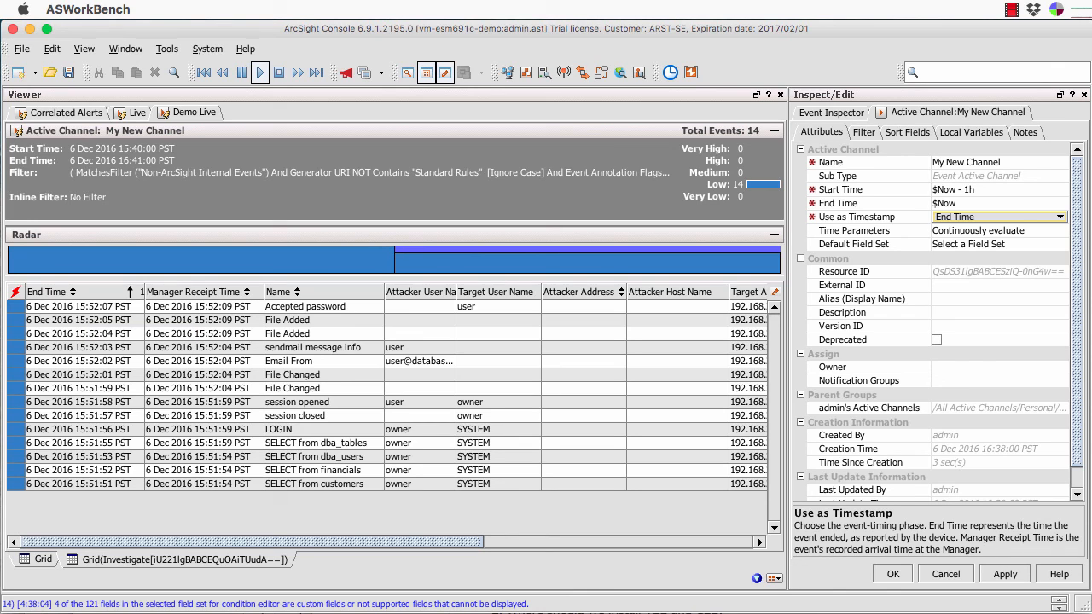
Select the Accepted password event's Manager Receipt Time value, then show the Time Parameters evaluation choices.
left_click(82, 307)
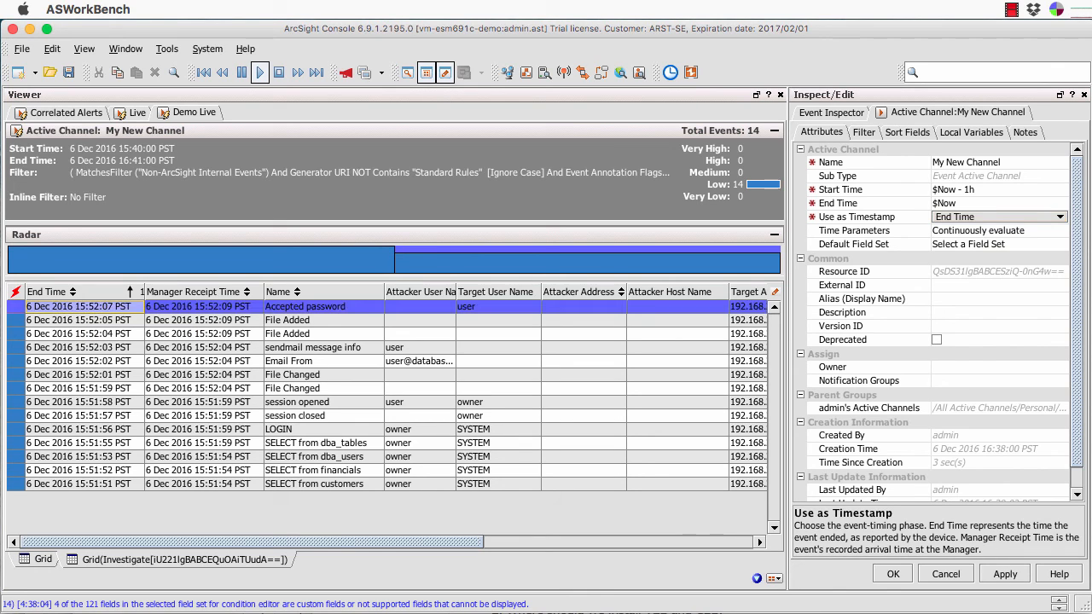
left_click(182, 307)
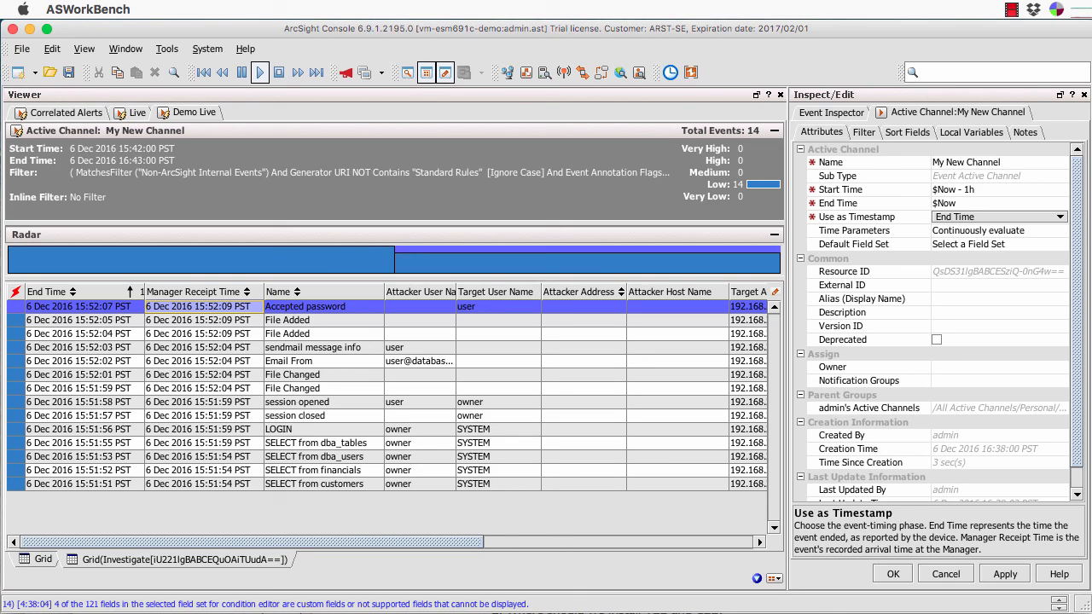
left_click(1001, 230)
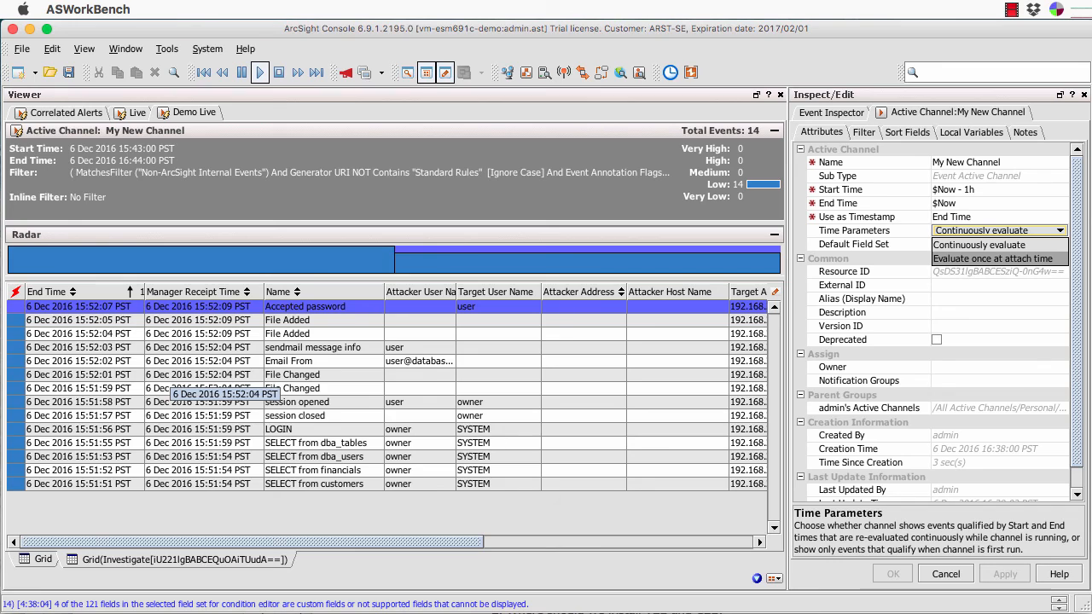
Dismiss the Time Parameters and field set lists unchanged and cancel the My New Channel edits.
left_click(171, 388)
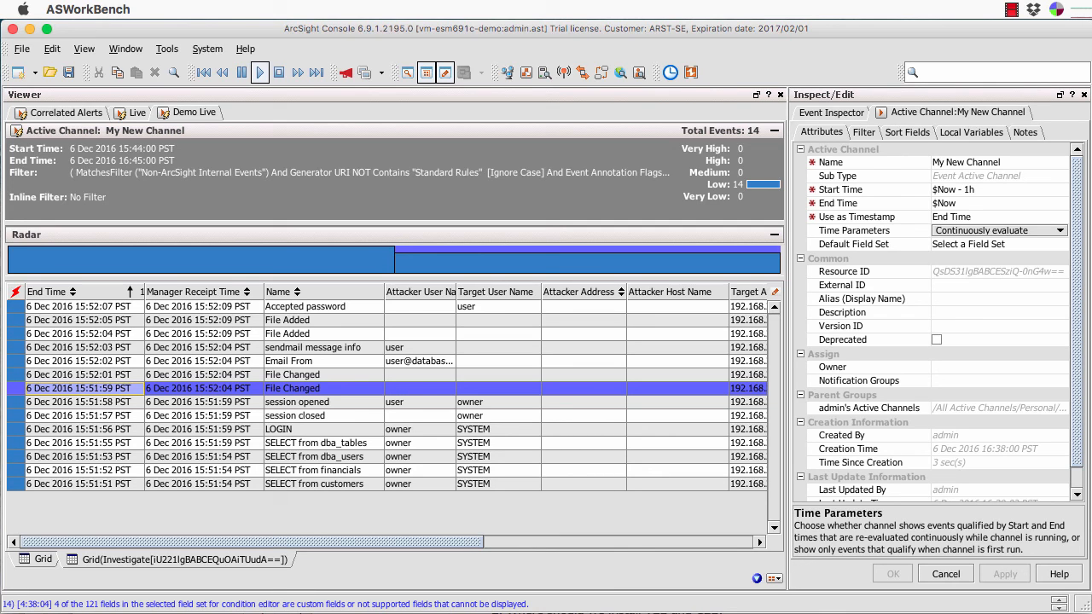
left_click(1000, 245)
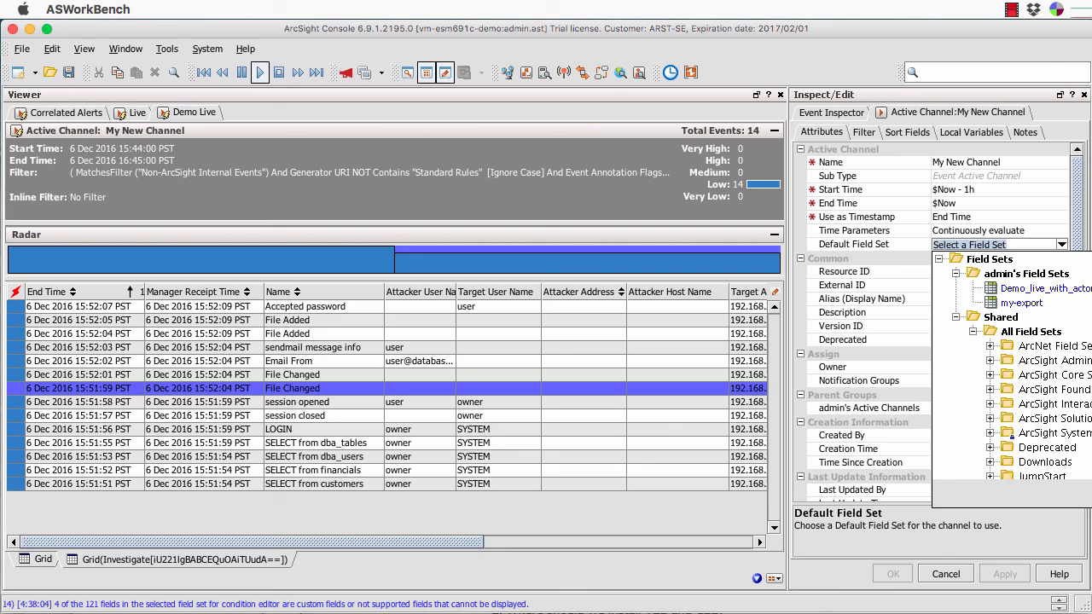
key("Escape")
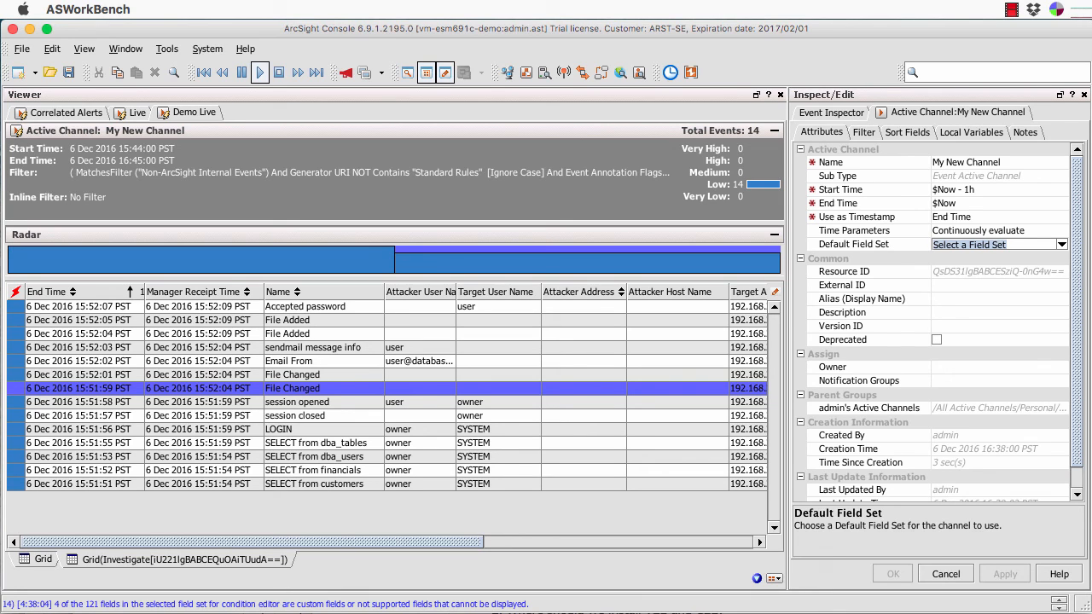
left_click(946, 574)
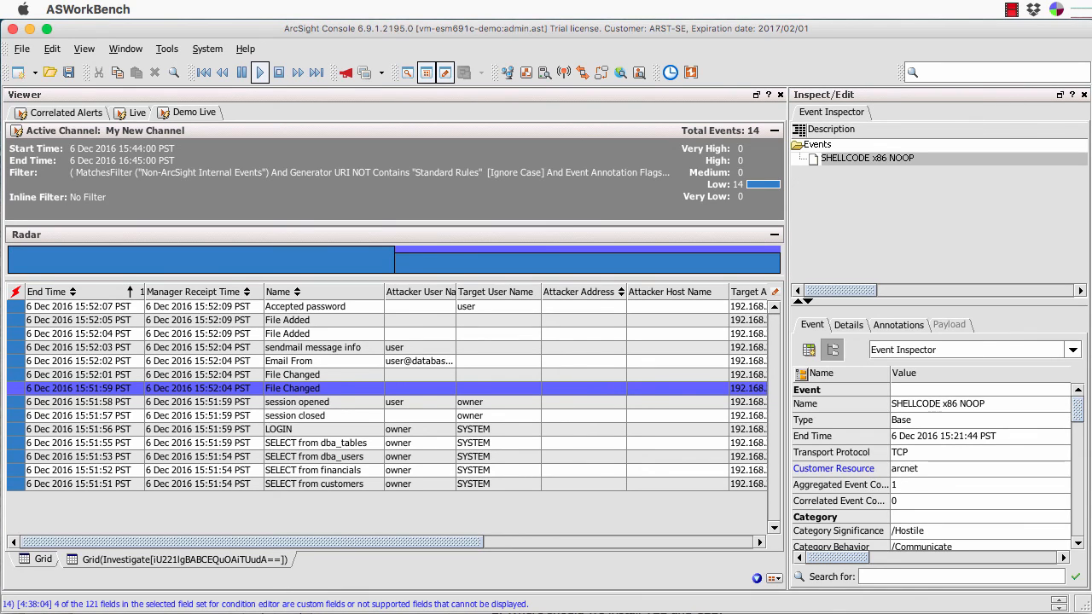
Hide the Viewer and Inspect/Edit panels and show the Navigator.
left_click(426, 72)
left_click(446, 72)
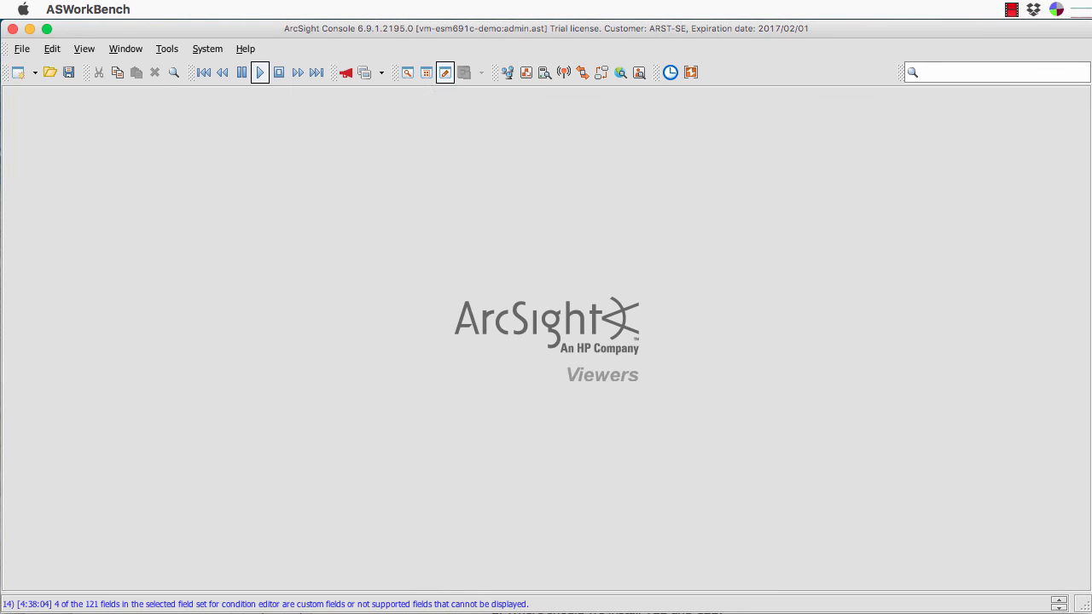
left_click(408, 73)
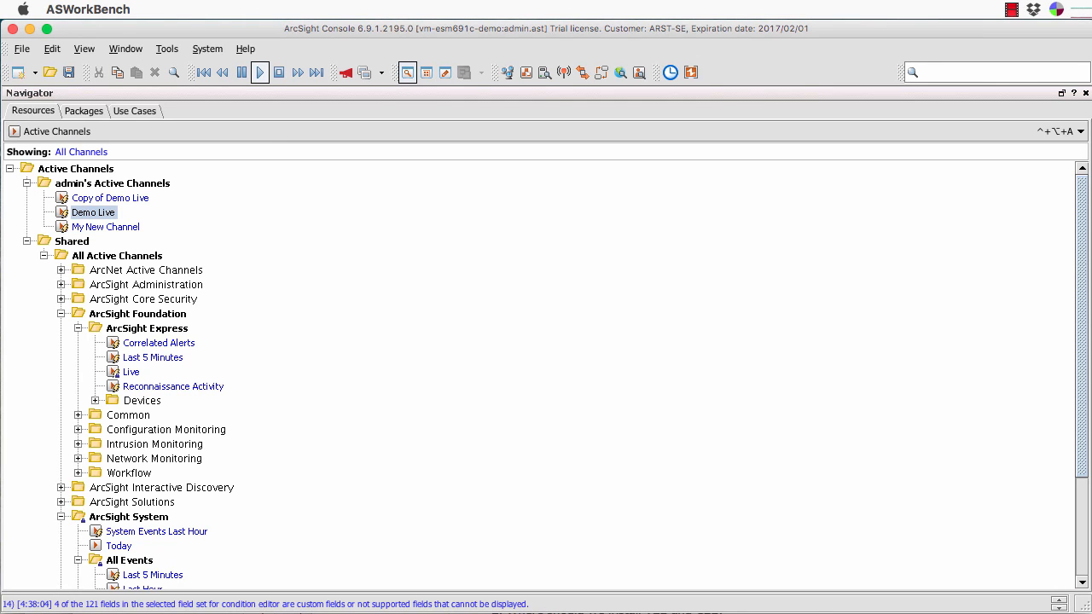
Start a new active channel in admin's Active Channels folder.
left_click(81, 183)
right_click(96, 183)
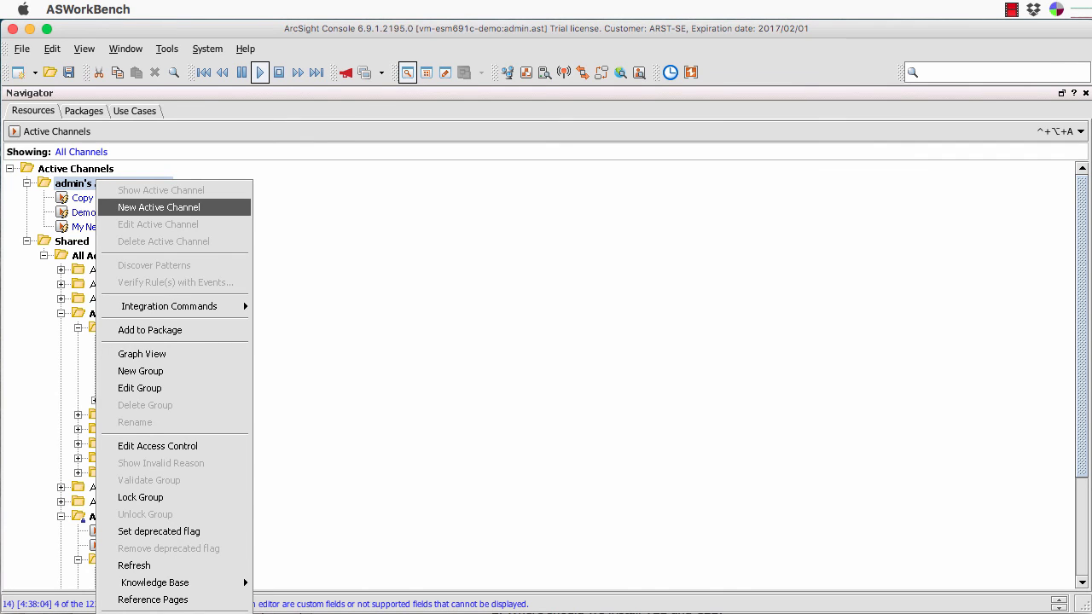
left_click(159, 207)
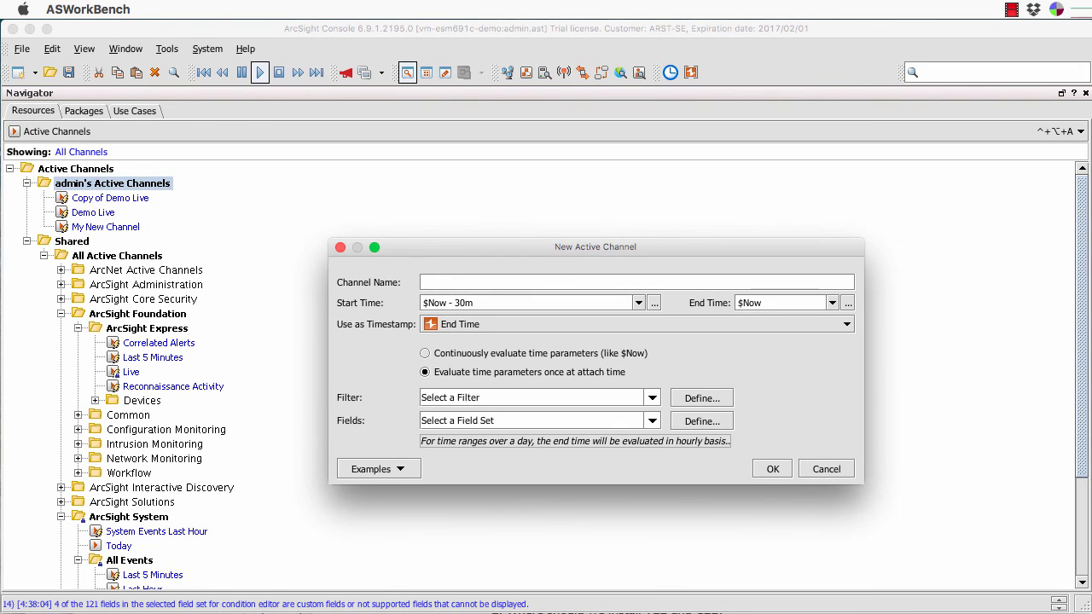
Name the channel 'My First Active Channel', with end time $Now and End Time as timestamp.
type("My First Active Channel")
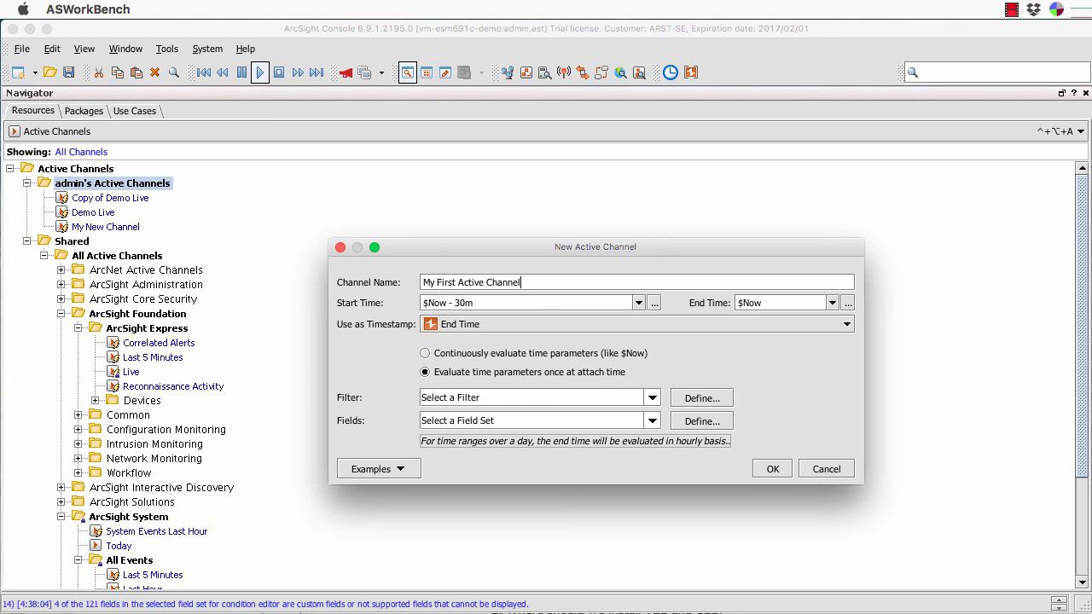
left_click(833, 303)
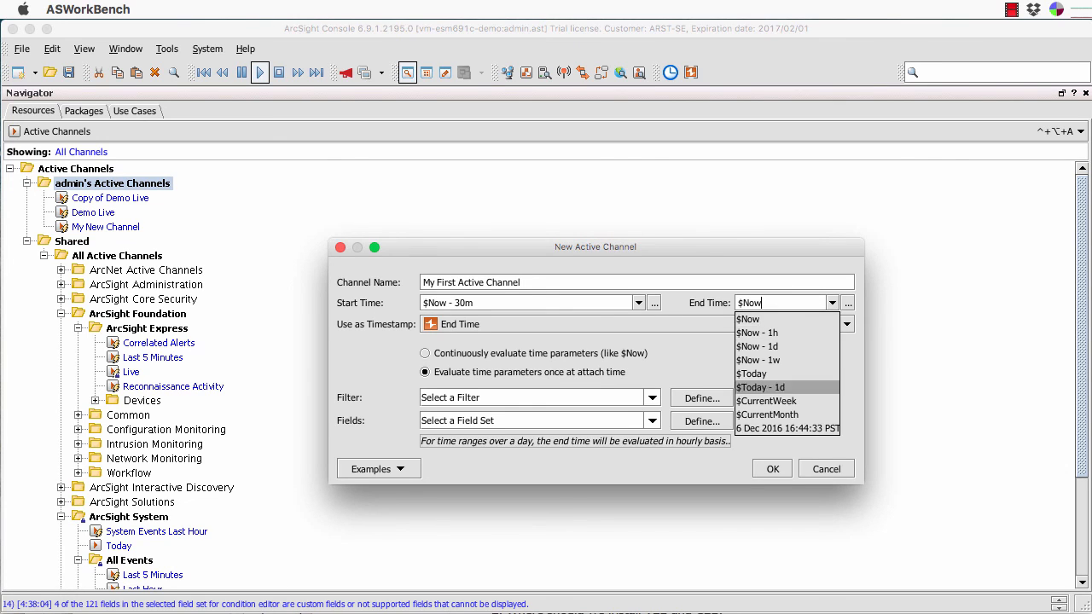
left_click(749, 319)
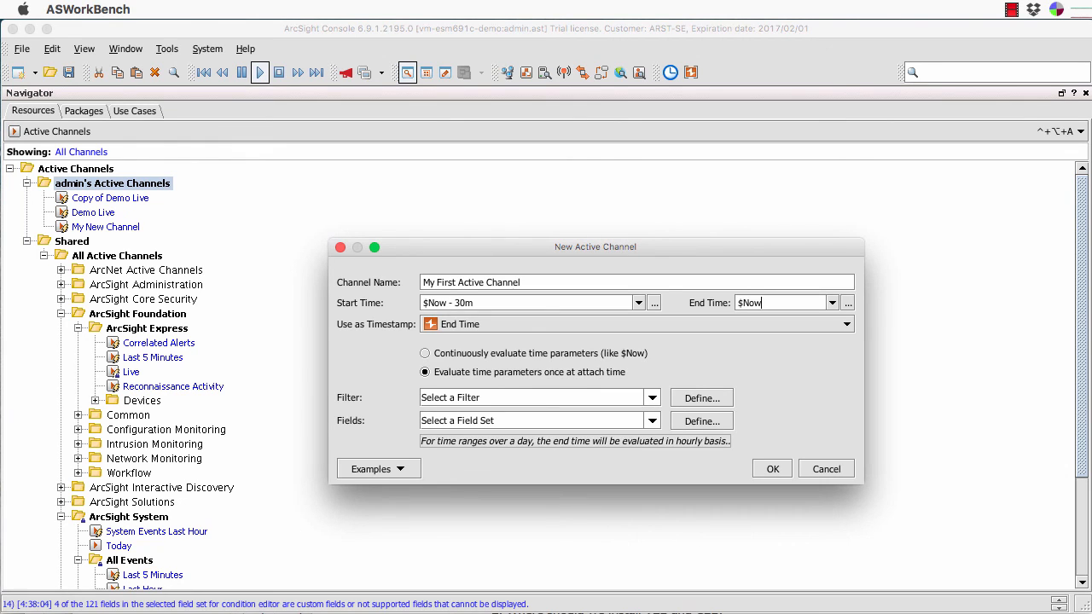
left_click(846, 324)
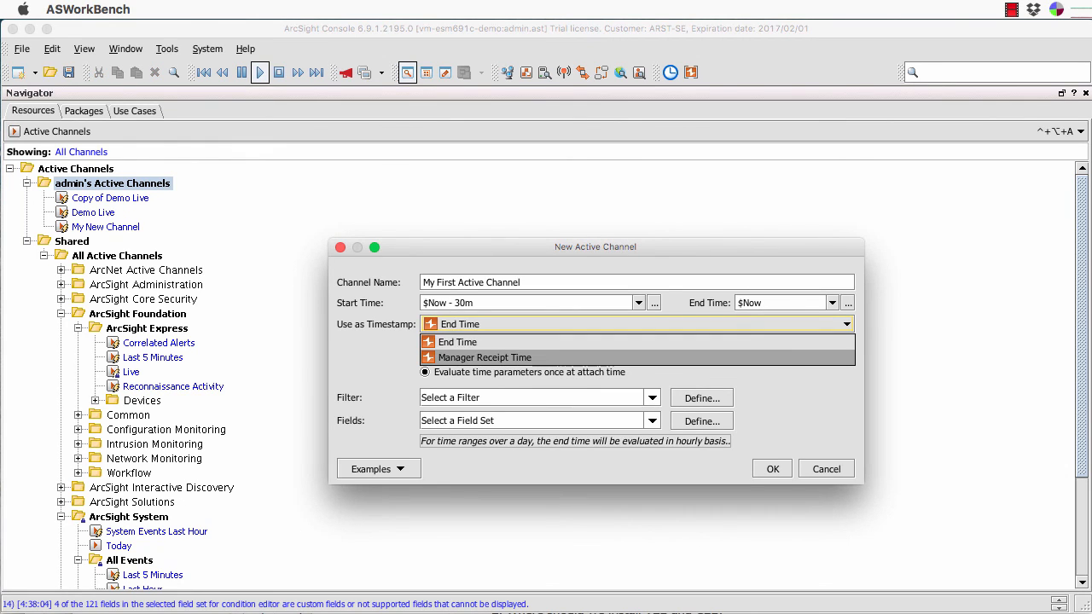
left_click(459, 343)
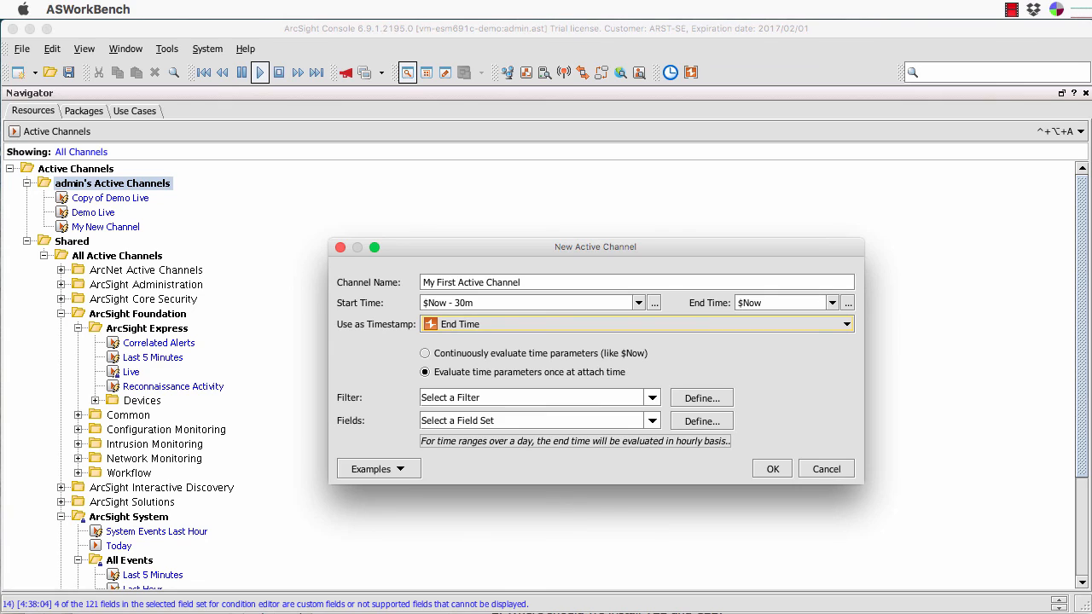
Evaluate time parameters continuously and pick the Non-ArcSight Internal Events filter under ArcSight System > Core > Event Types.
left_click(425, 353)
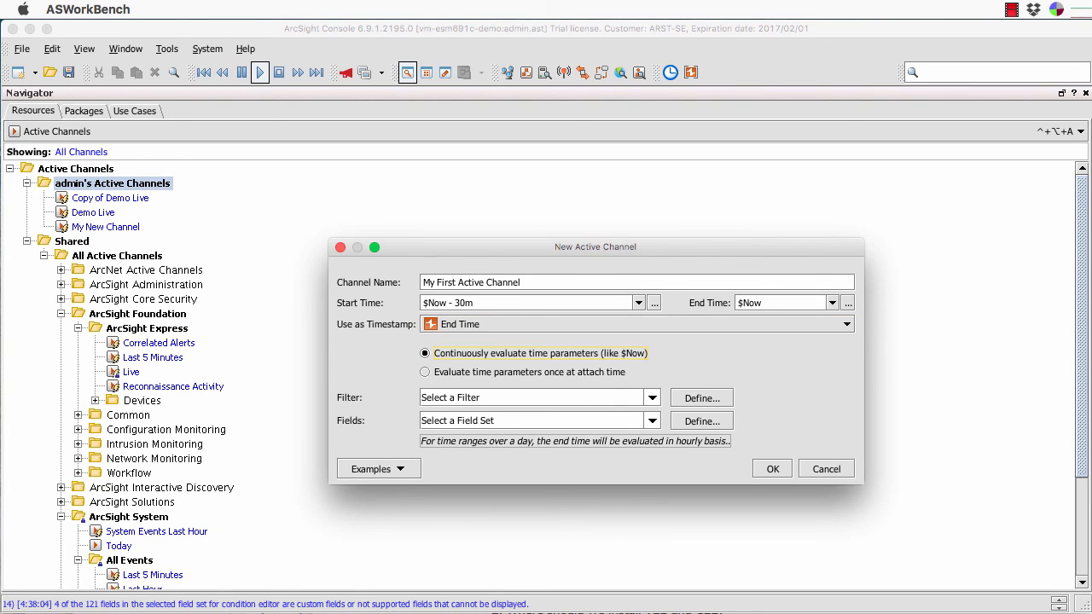
left_click(653, 397)
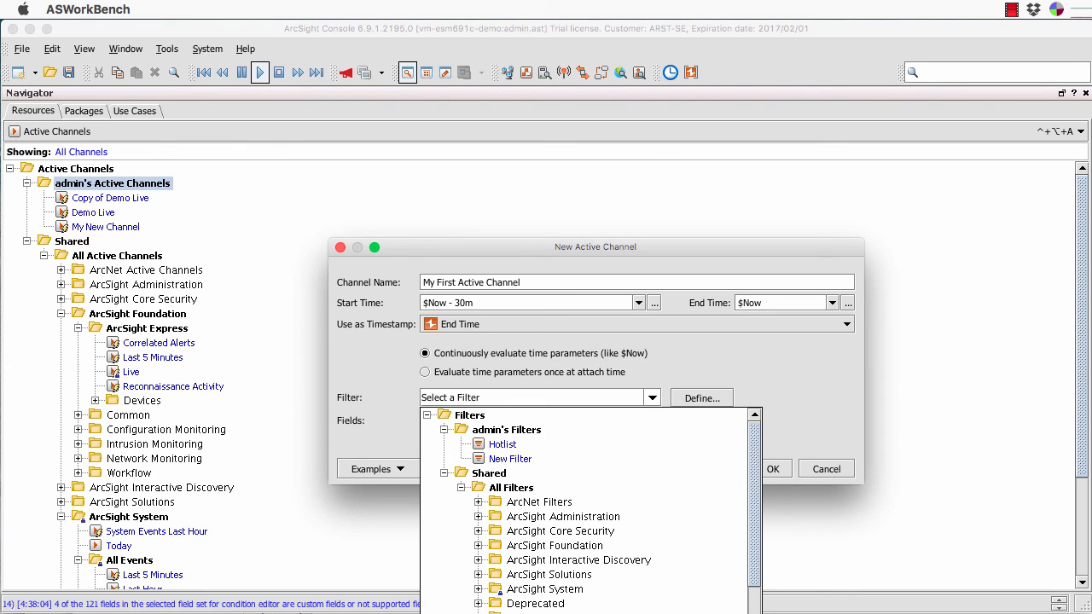
scroll(591, 512, "down", 3)
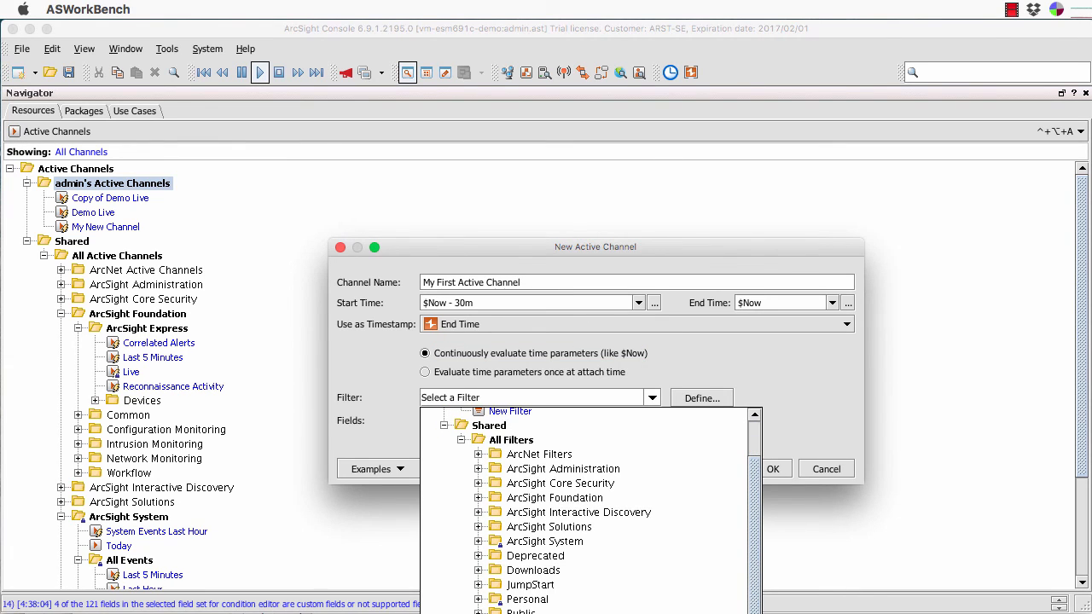
left_click(479, 542)
scroll(751, 495, "down", 5)
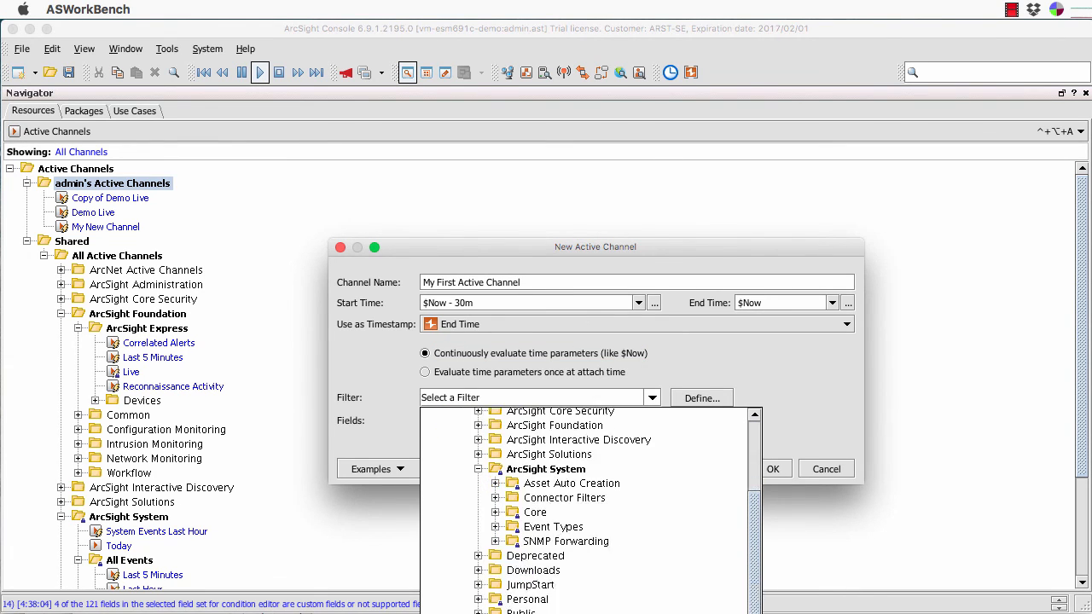
left_click(495, 512)
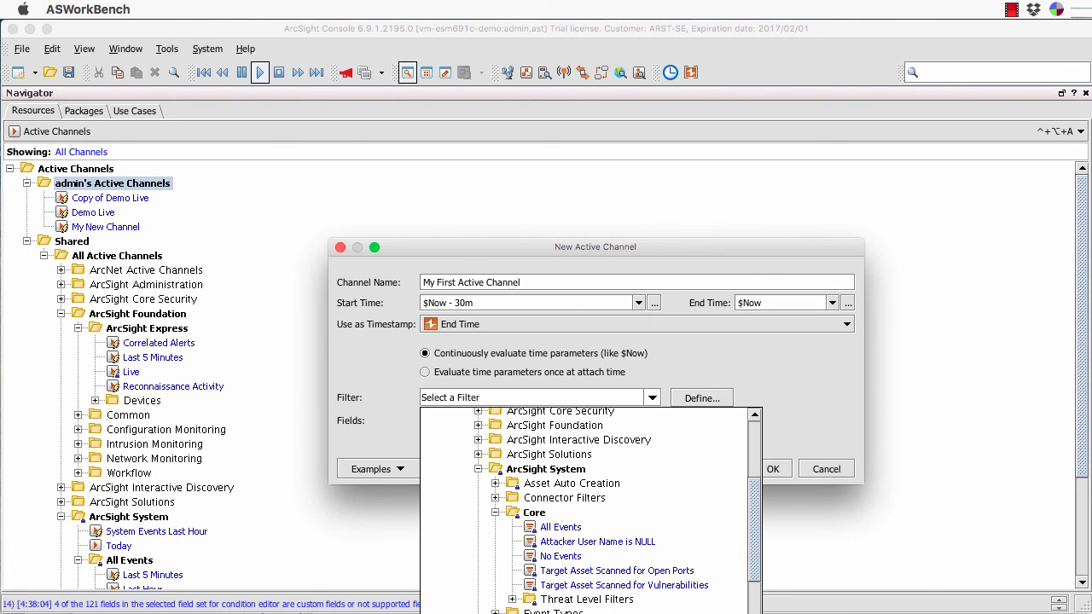
scroll(589, 512, "down", 5)
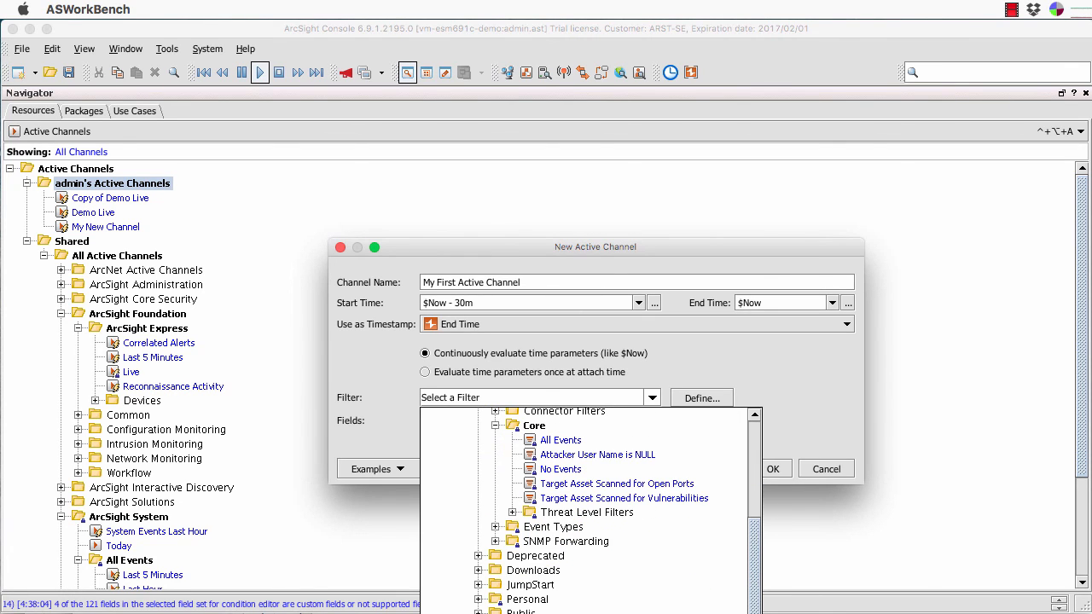
left_click(495, 528)
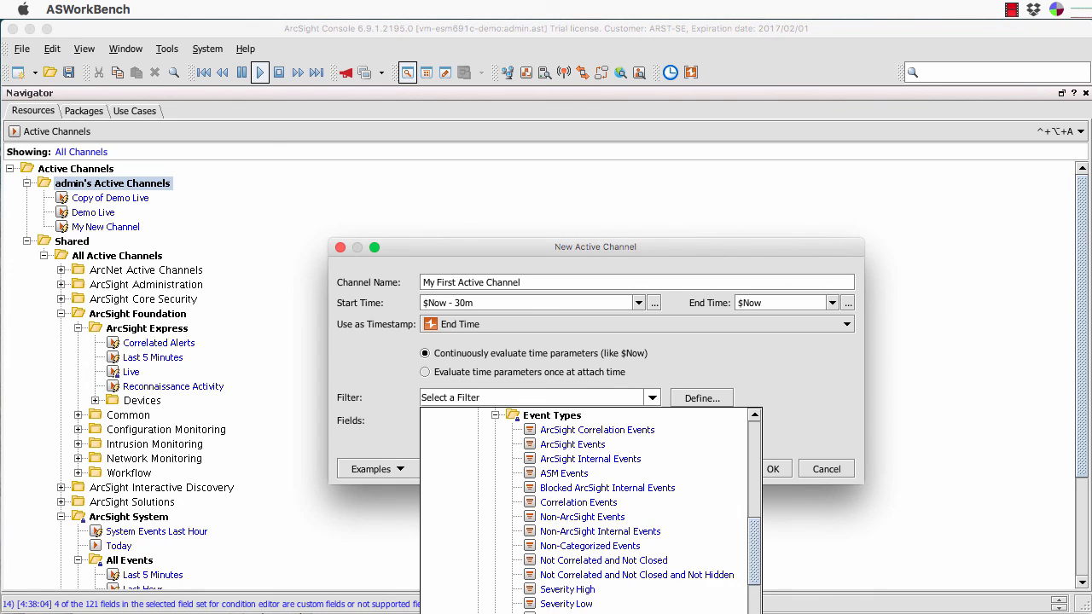
scroll(589, 512, "down", 3)
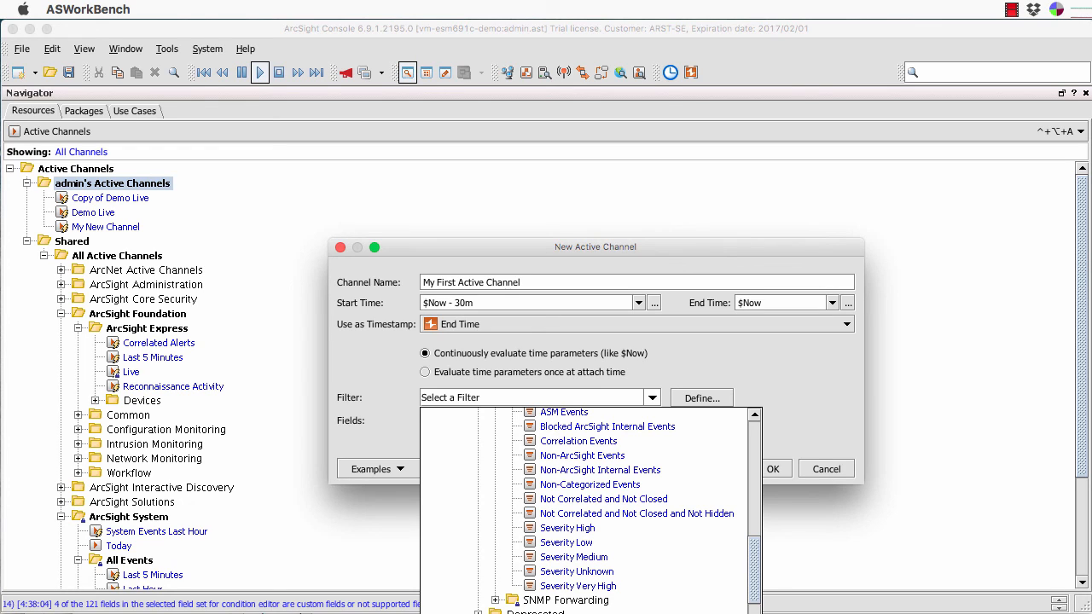
left_click(600, 470)
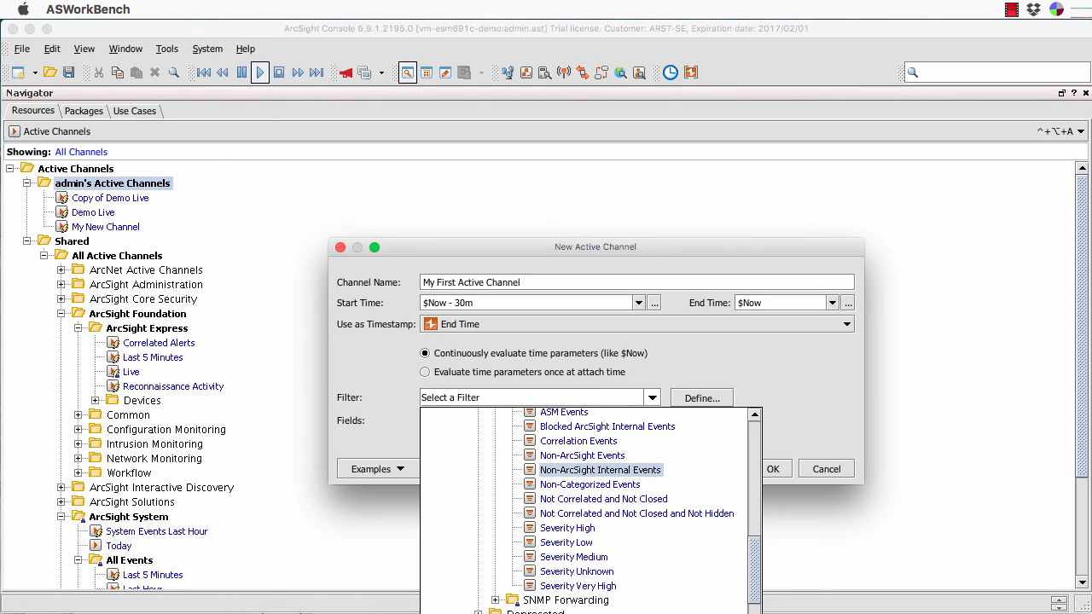
key("Return")
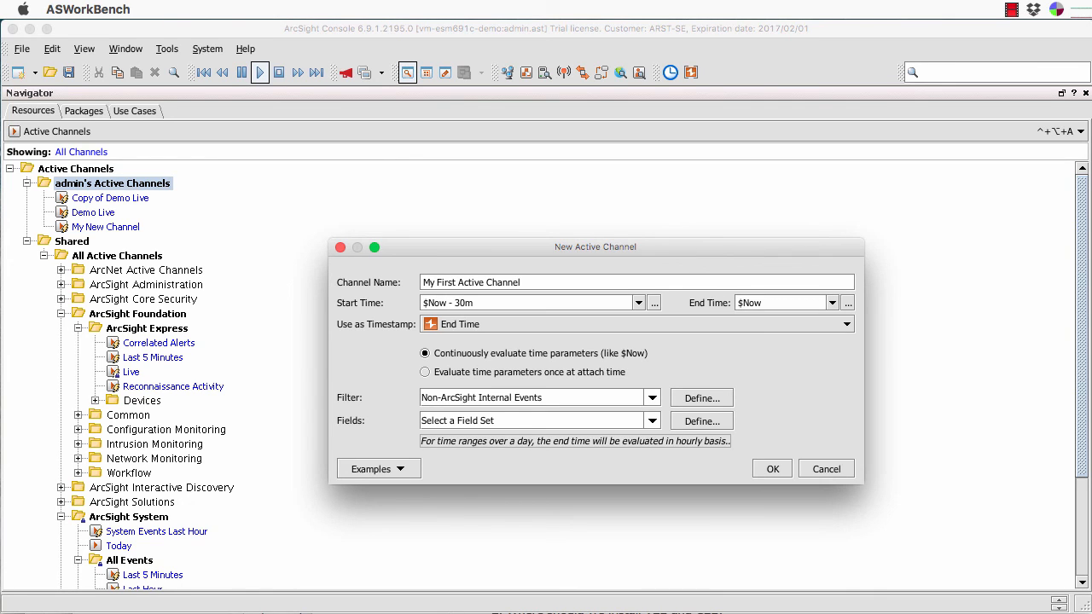
Choose the Security field set from ArcSight Foundation > ArcSight Express for the channel.
left_click(652, 421)
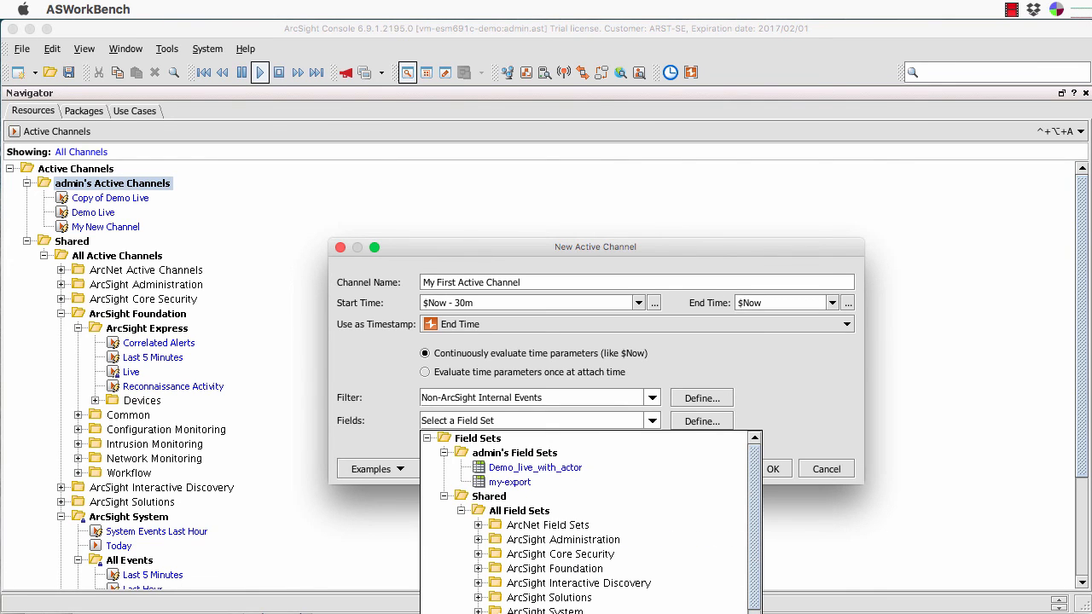
left_click_drag(596, 248, 543, 125)
left_click(600, 299)
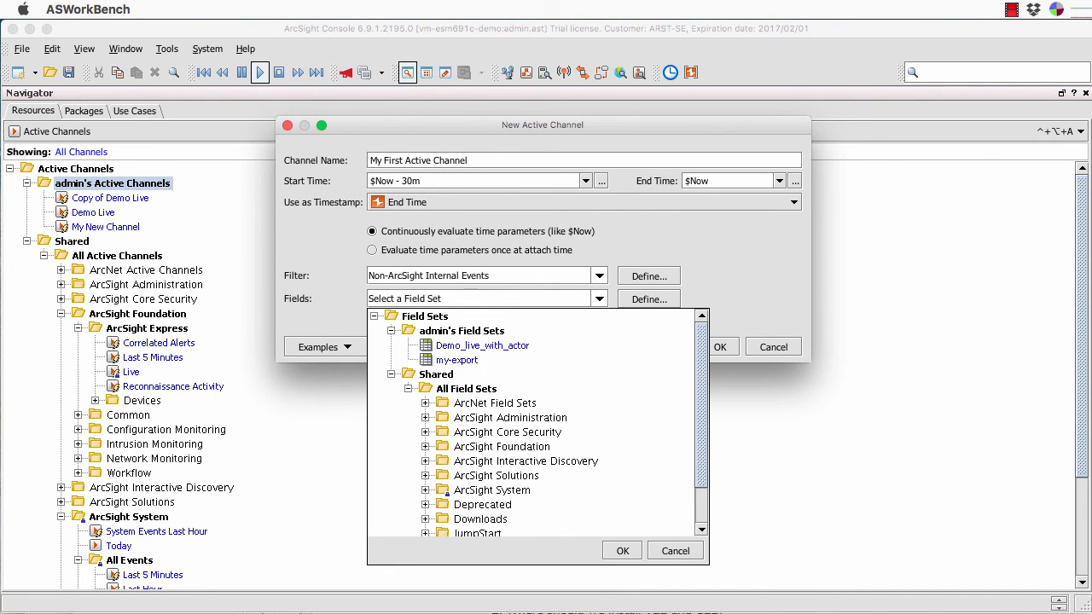
left_click(425, 448)
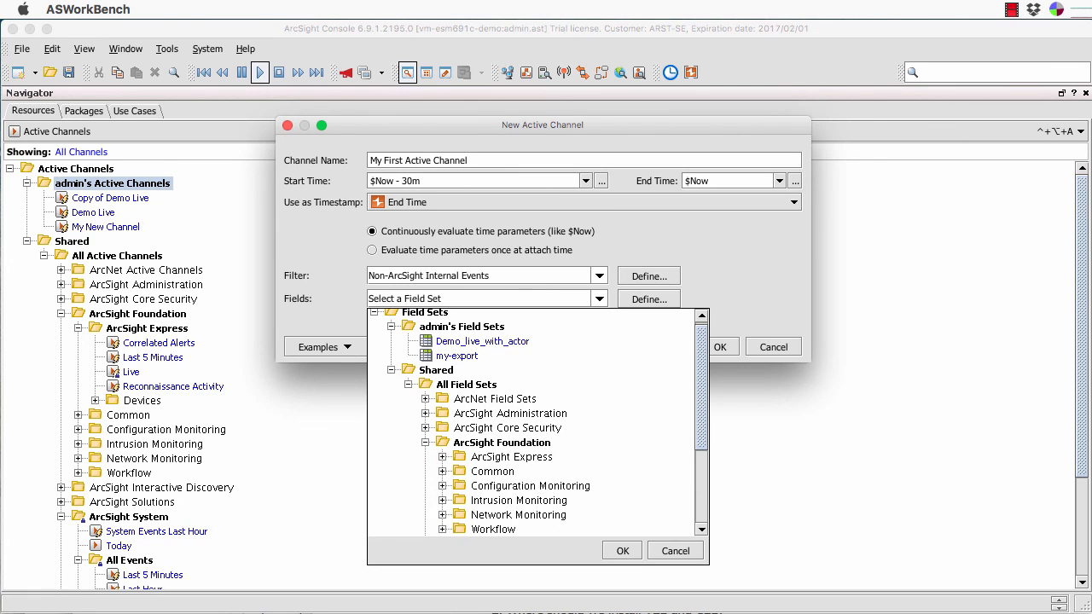
left_click(442, 458)
scroll(538, 422, "down", 4)
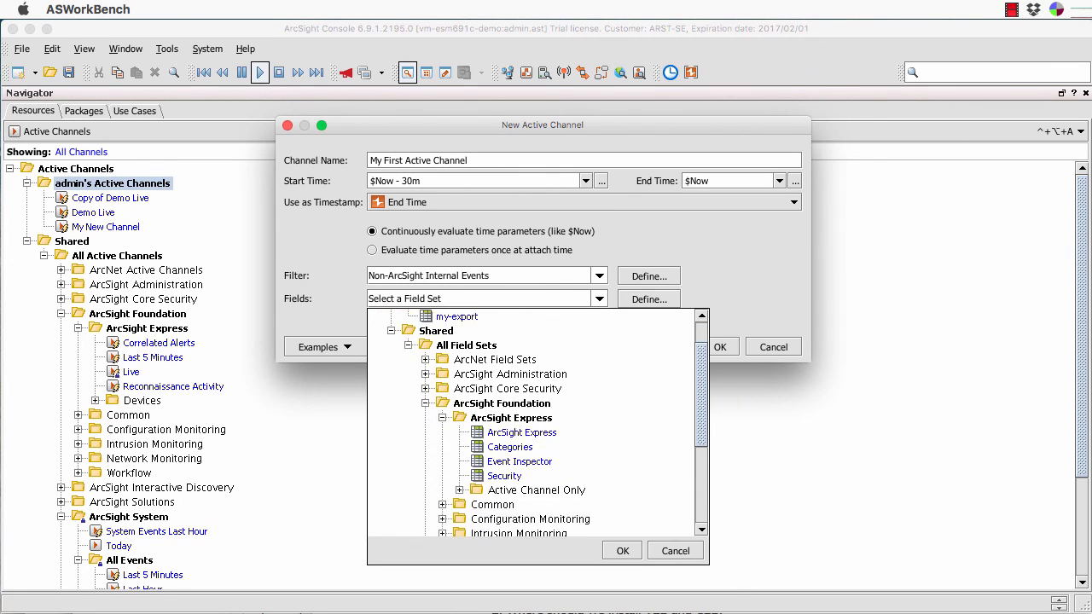
left_click(510, 419)
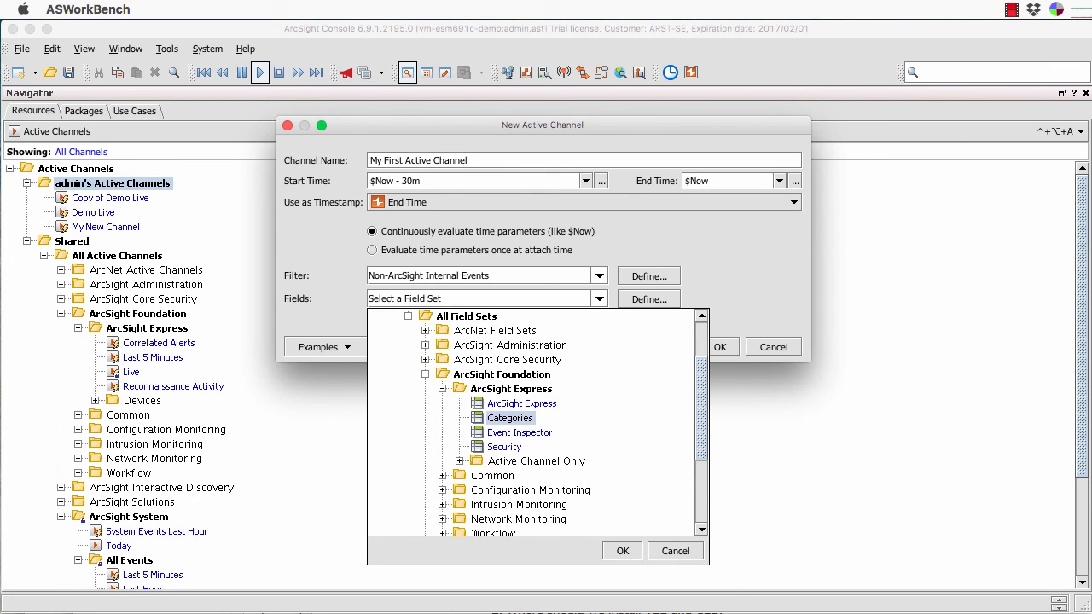
left_click(504, 447)
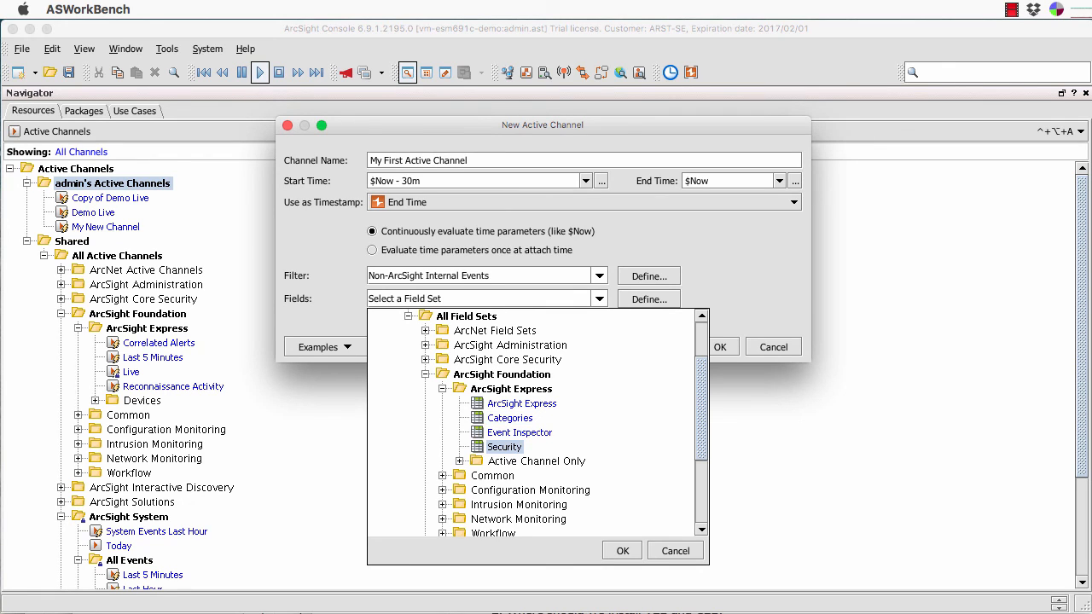
left_click(623, 551)
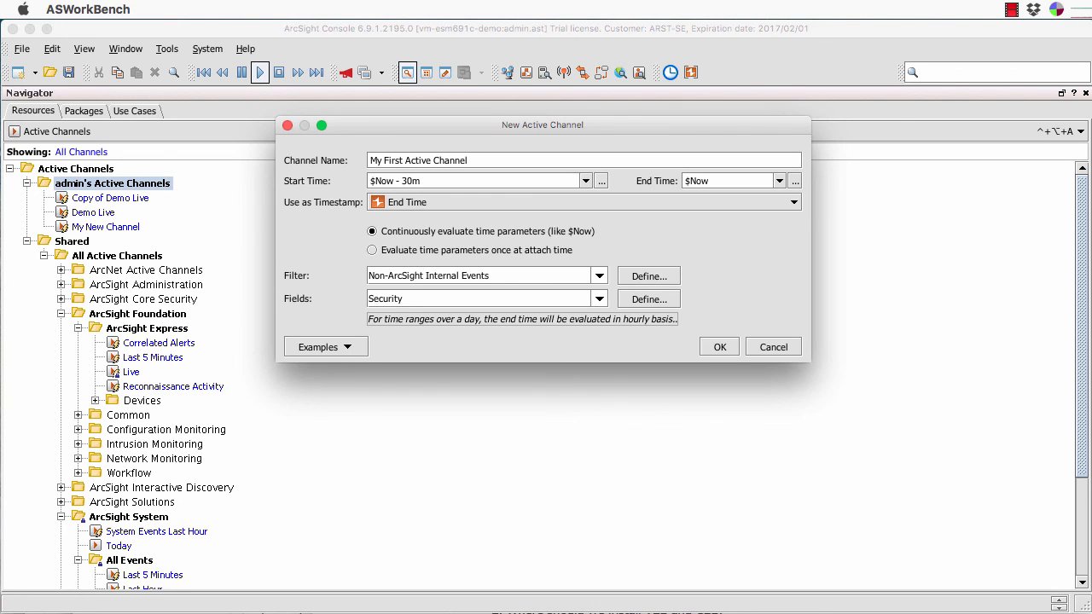
Create My First Active Channel with the $Now - 30m to $Now window and Non-ArcSight Internal Events filter.
left_click(324, 348)
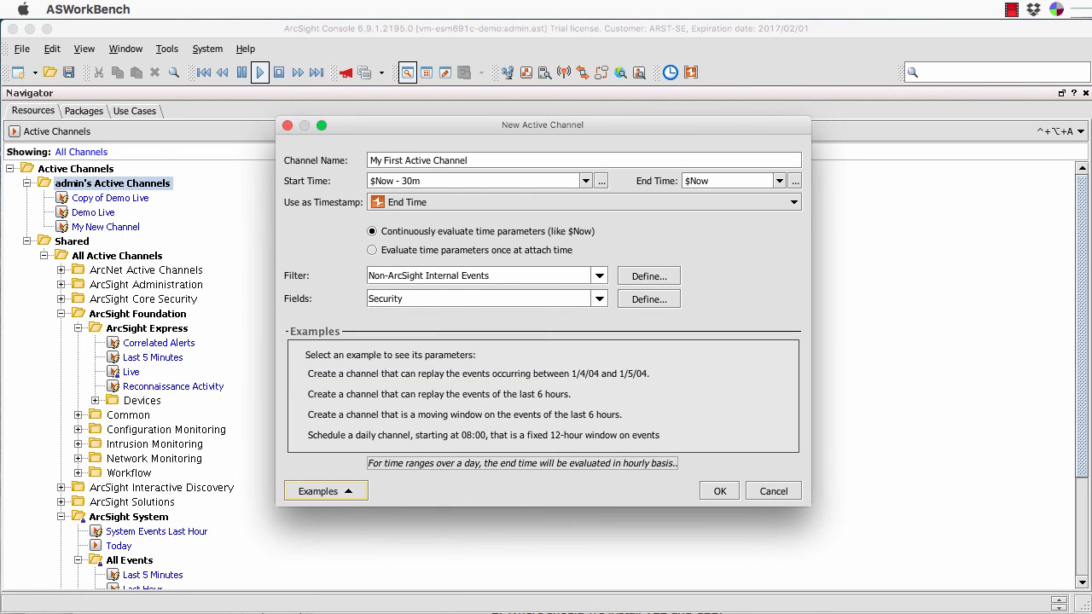
left_click(325, 492)
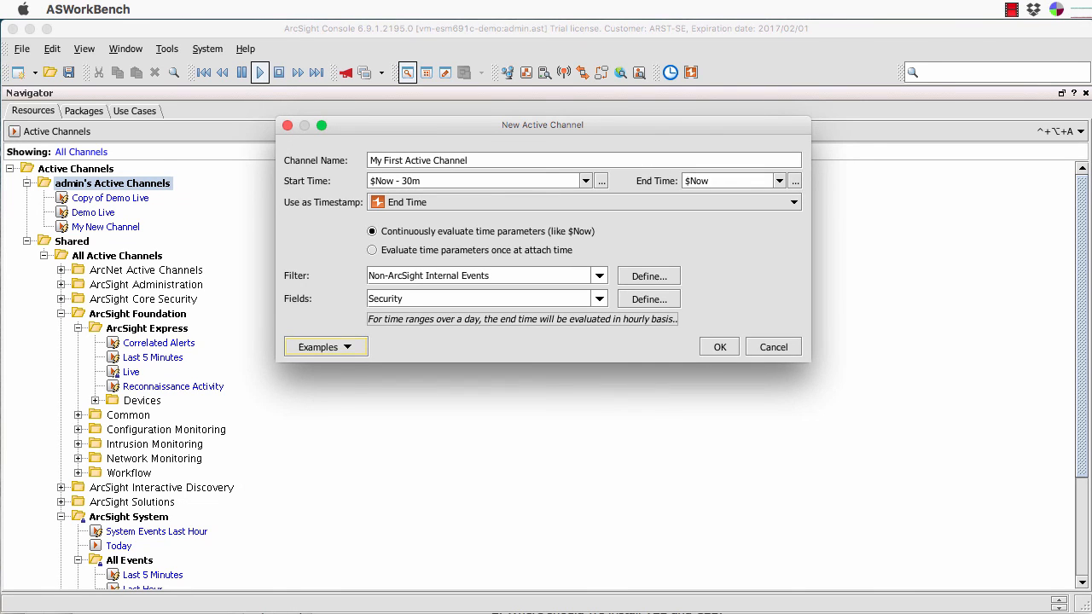
left_click(719, 347)
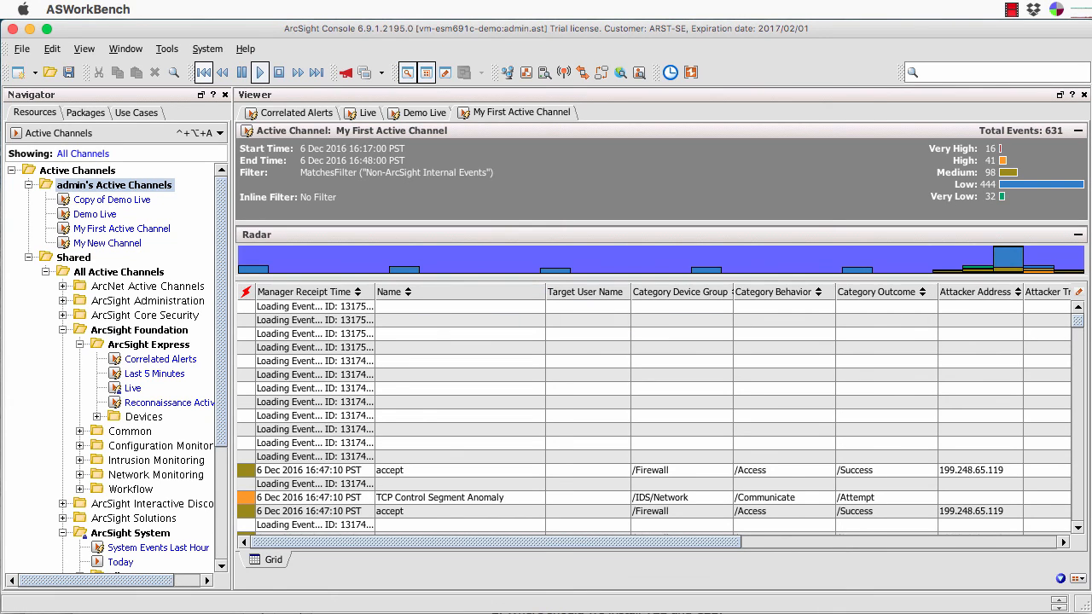
scroll(654, 409, "right", 5)
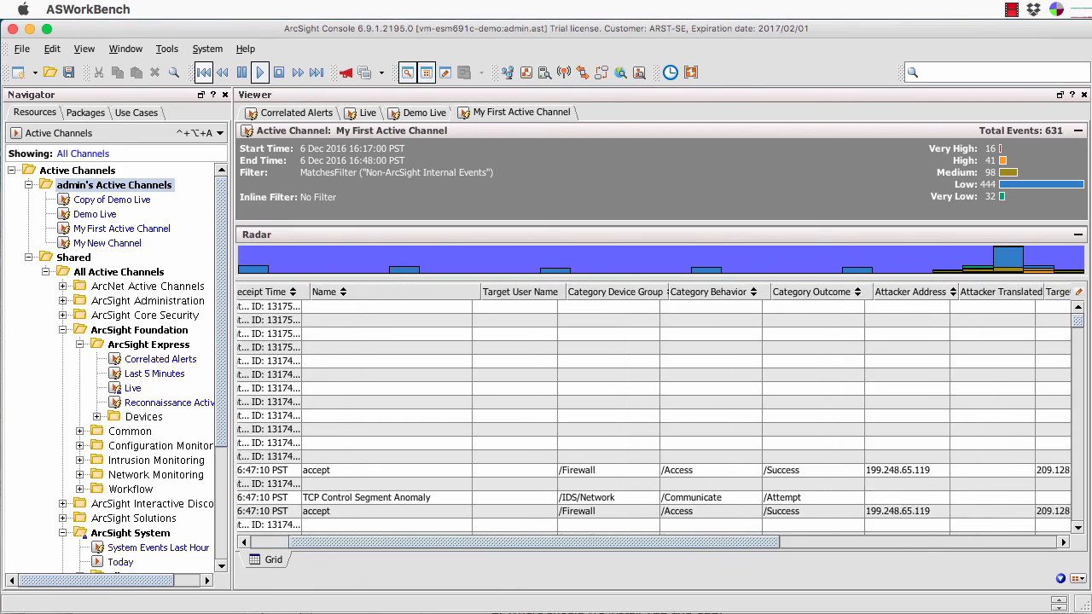
scroll(654, 409, "right", 1)
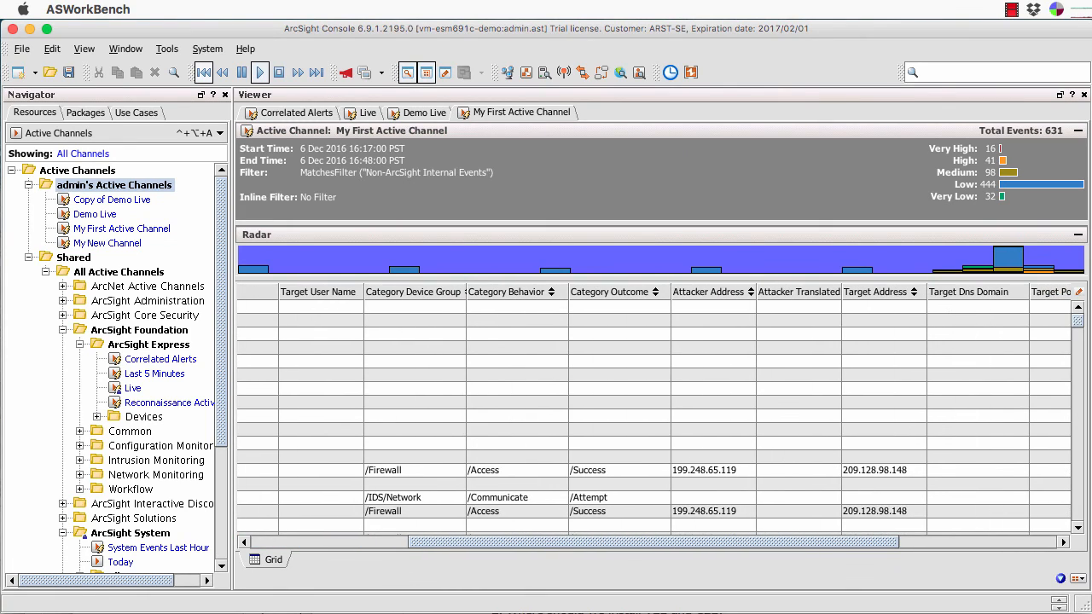
scroll(653, 410, "right", 5)
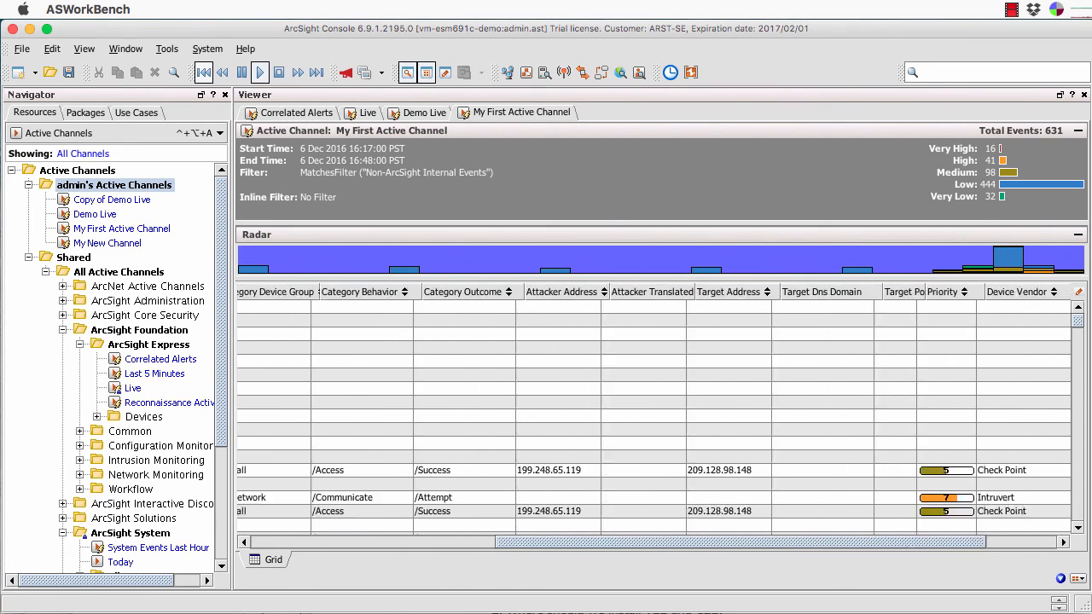
scroll(653, 409, "right", 2)
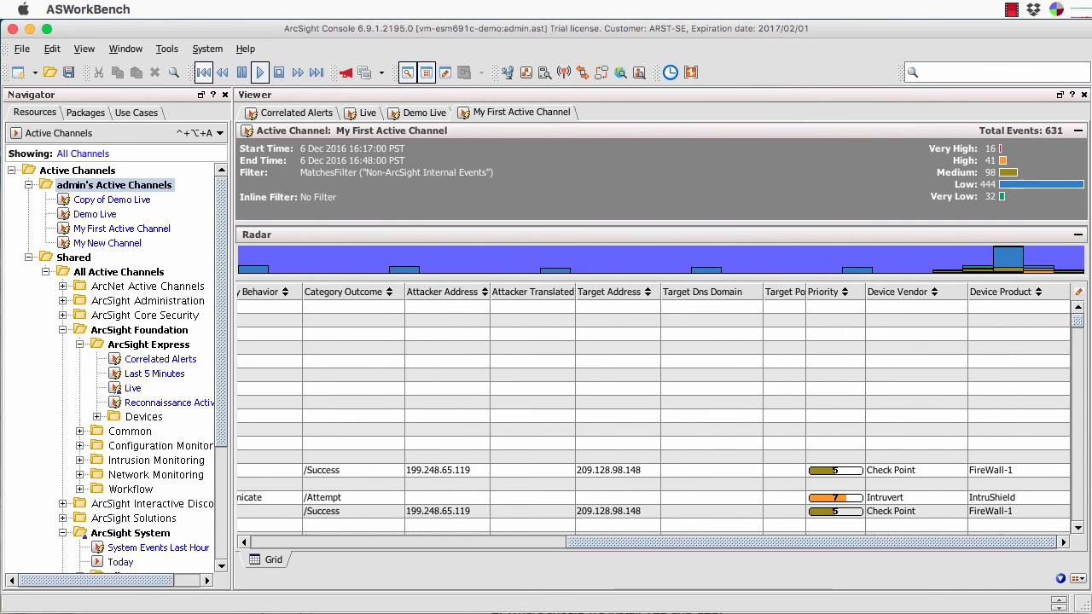
scroll(654, 410, "left", 13)
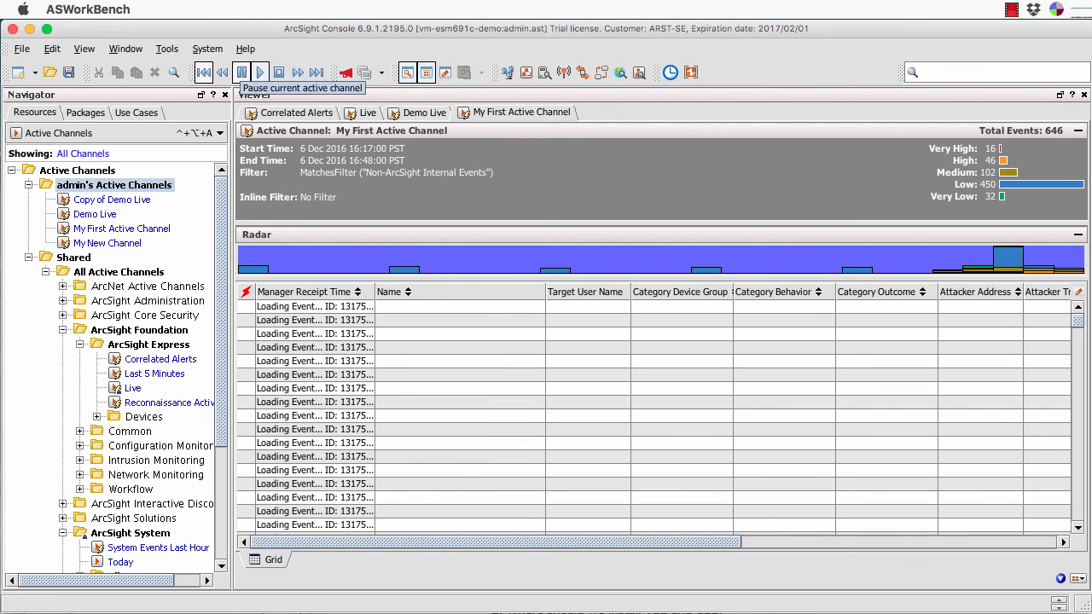
Pause the channel's live updates and select the accept event from 192.168.112.1.
left_click(242, 73)
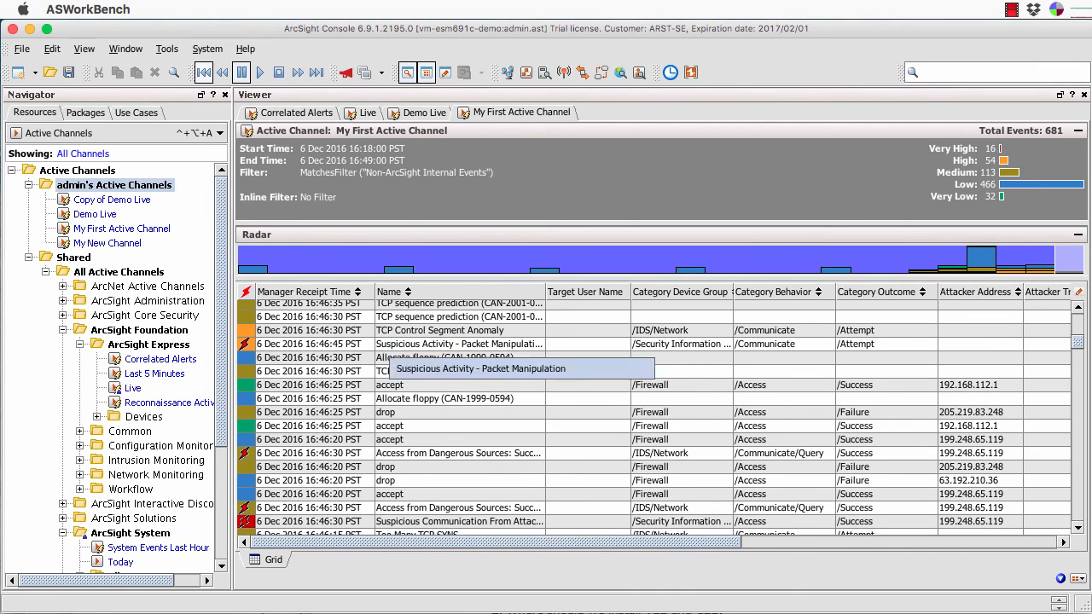
left_click(390, 385)
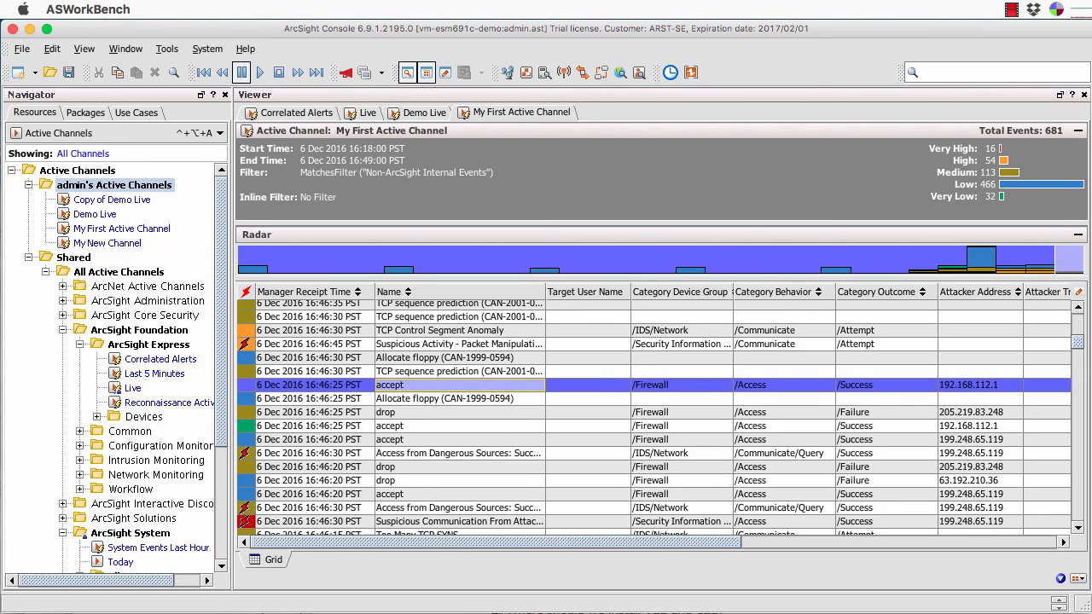
Open and dismiss an inline filter from the accept event's Investigate menu, then hide the Navigator panel.
right_click(407, 389)
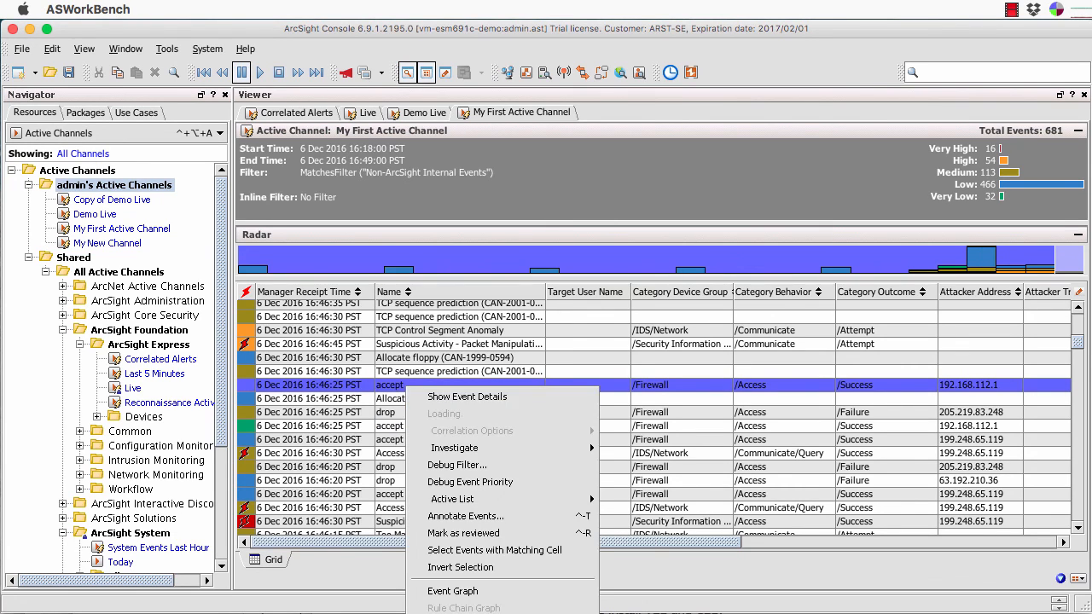
mouse_move(478, 448)
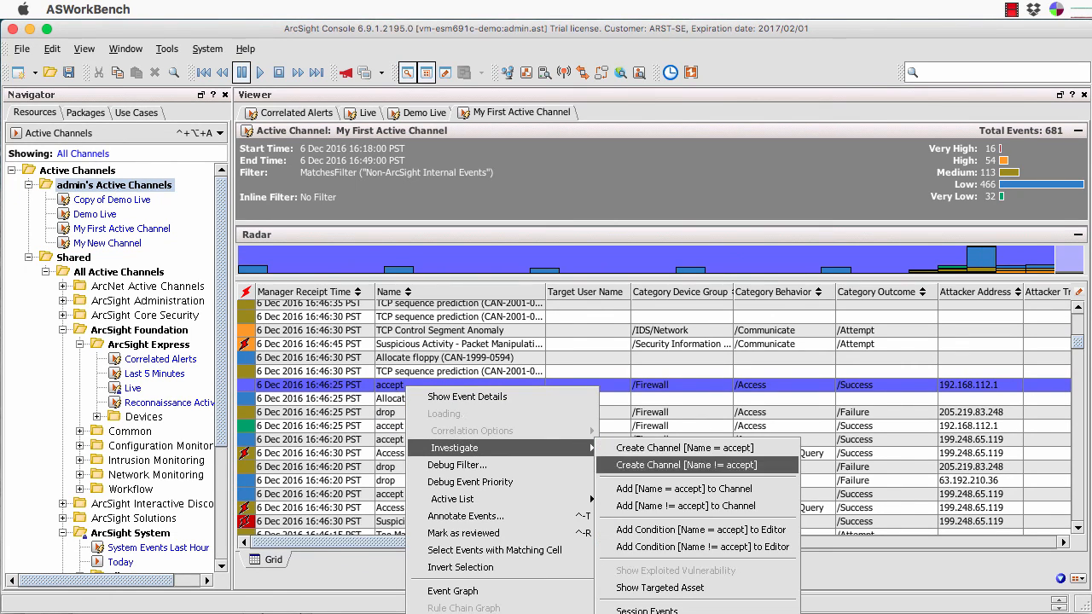
left_click(318, 197)
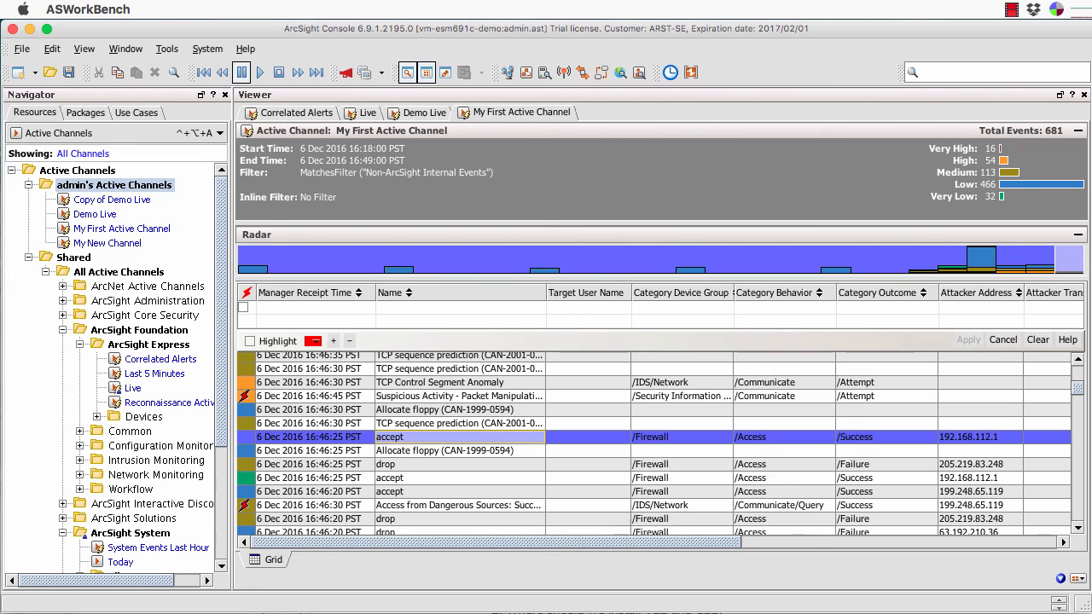
left_click(1003, 339)
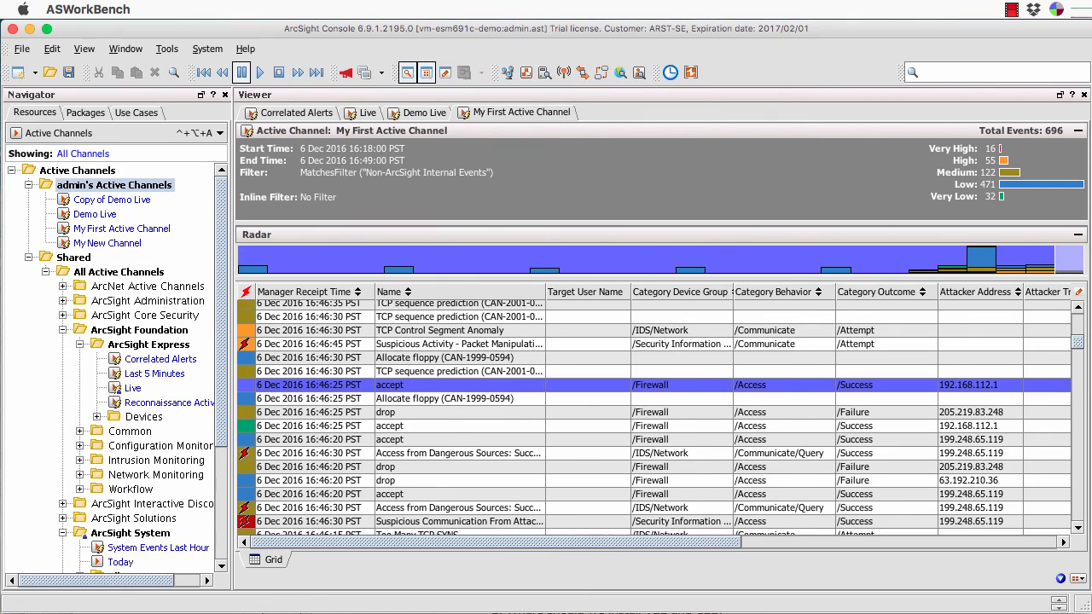
left_click(408, 72)
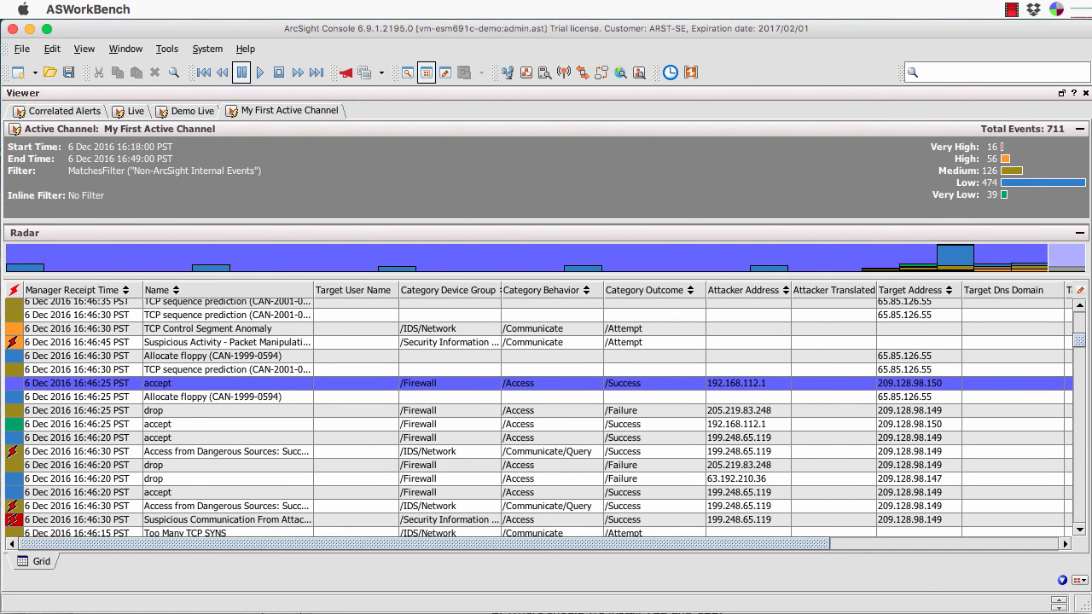
Open My First Active Channel in Inspect/Edit on its Filter tab, keeping the current field set.
double_click(162, 171)
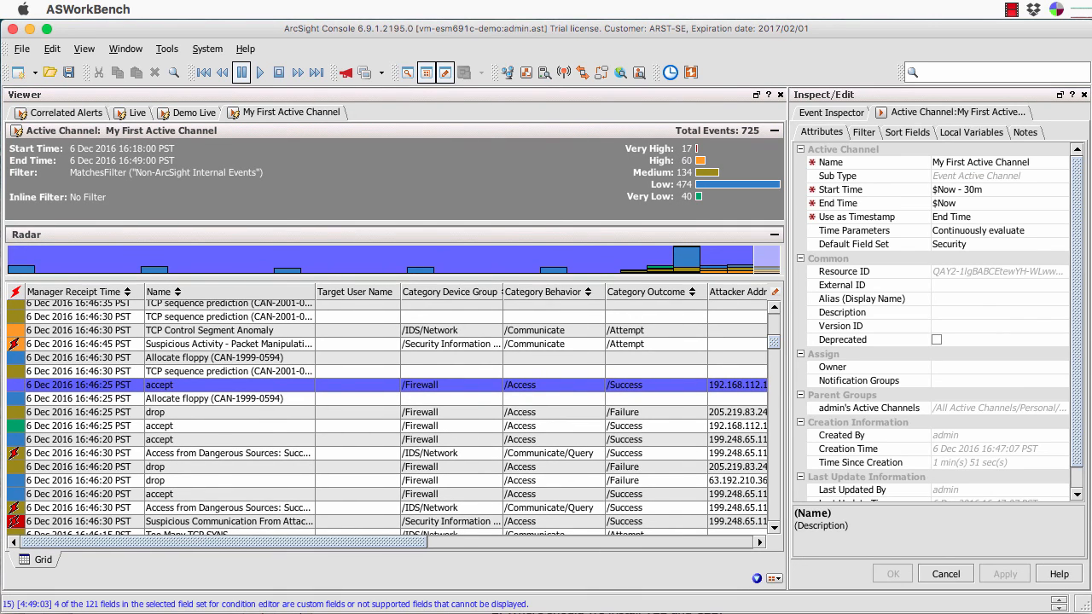
left_click(863, 132)
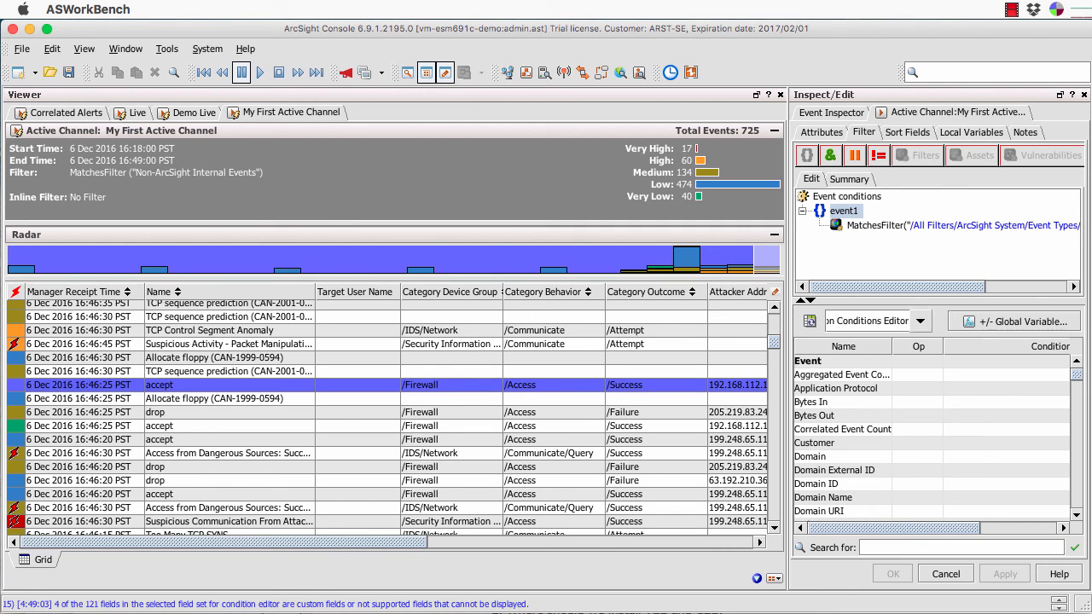
left_click(920, 321)
left_click(920, 321)
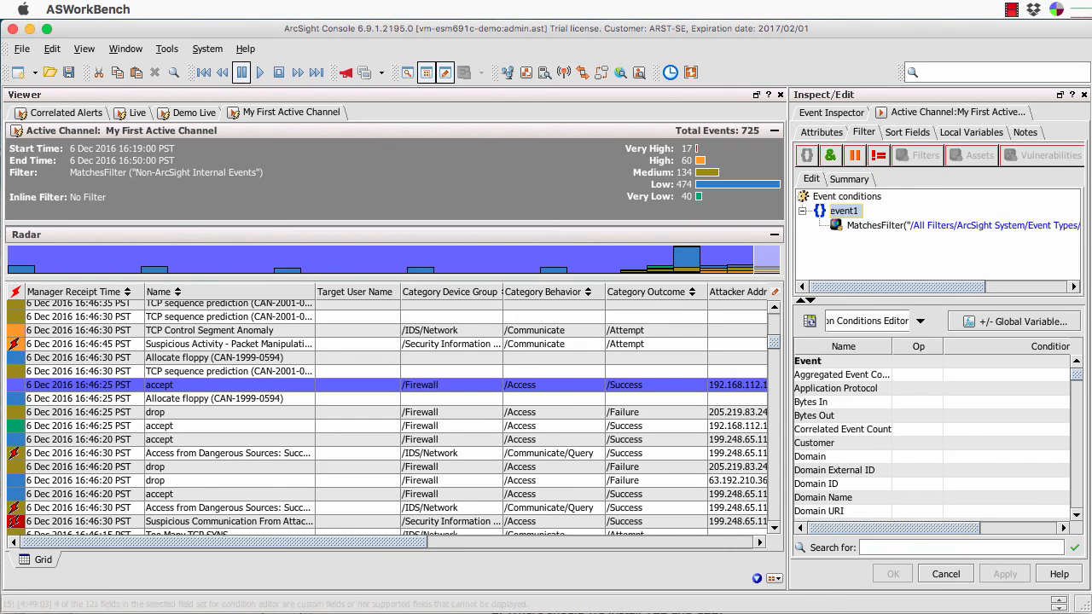
mouse_move(1077, 375)
left_mouse_down()
mouse_move(1077, 492)
mouse_move(1076, 373)
left_mouse_up()
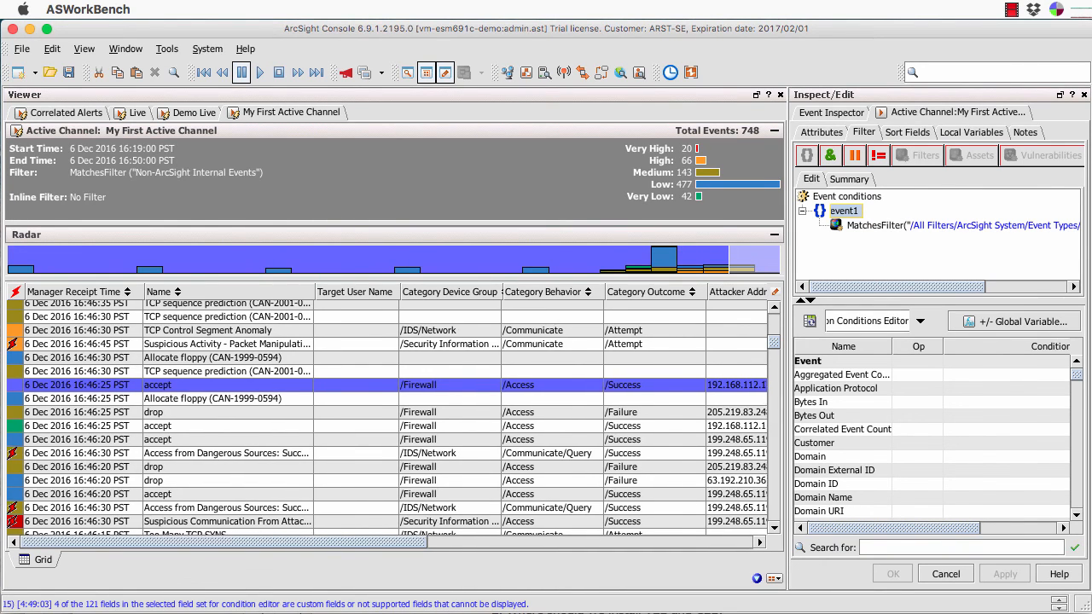
Scroll the event grid right and check the filter's text Summary before returning to Edit.
scroll(388, 418, "right", 10)
scroll(384, 418, "right", 3)
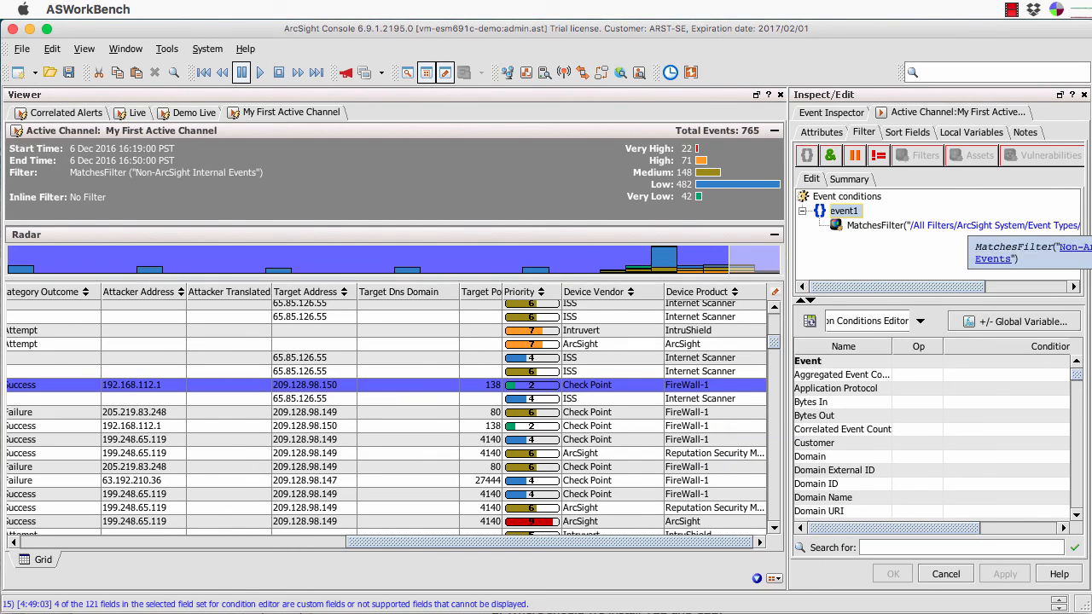
left_click(849, 178)
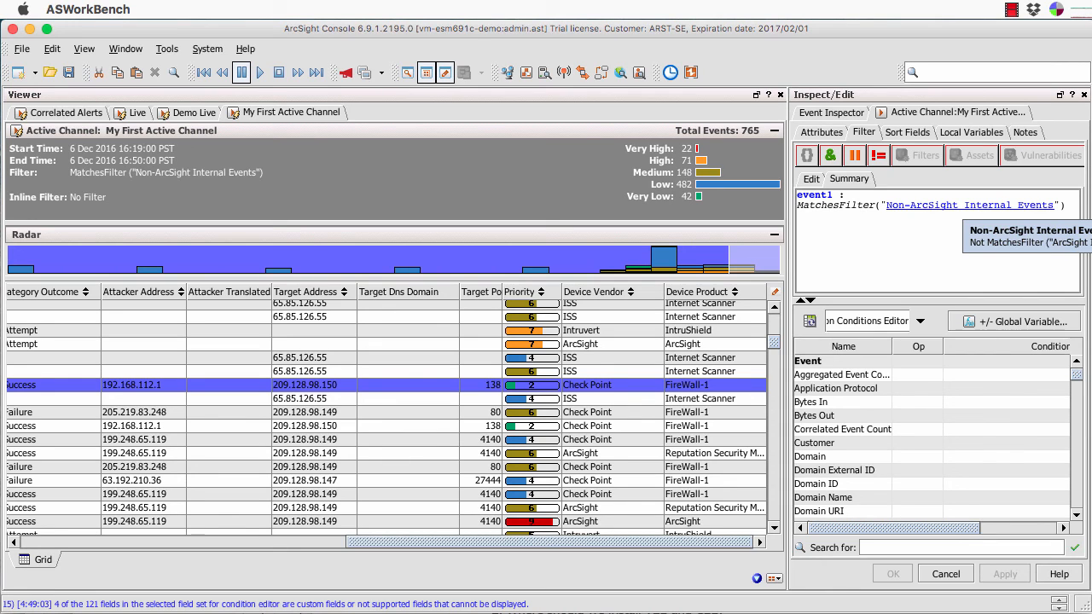
left_click(812, 179)
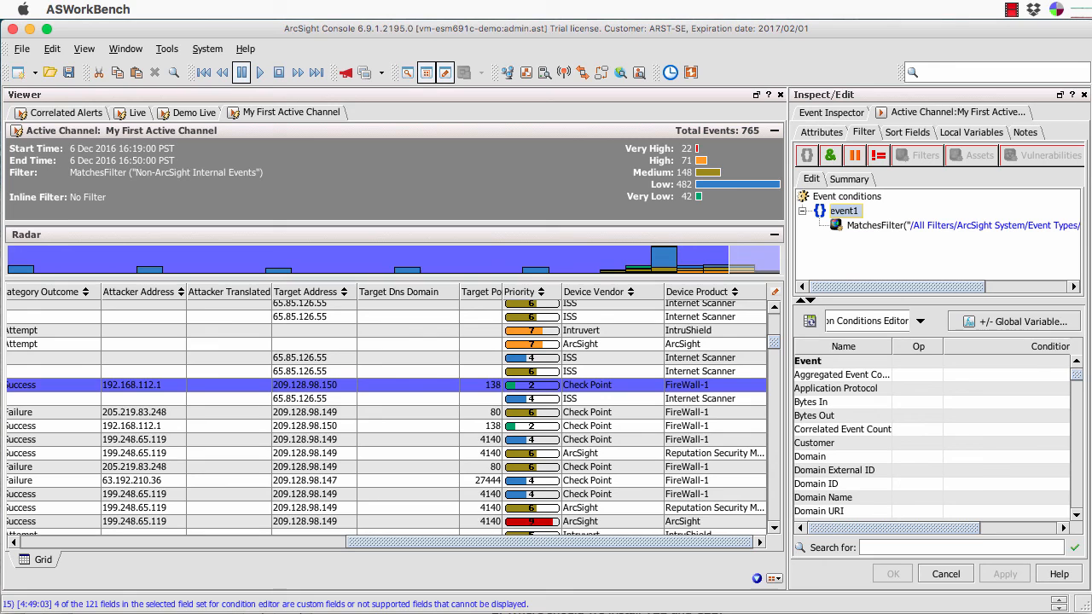
Scroll the field list down to Device Product and open its operator cell.
scroll(934, 438, "down", 10)
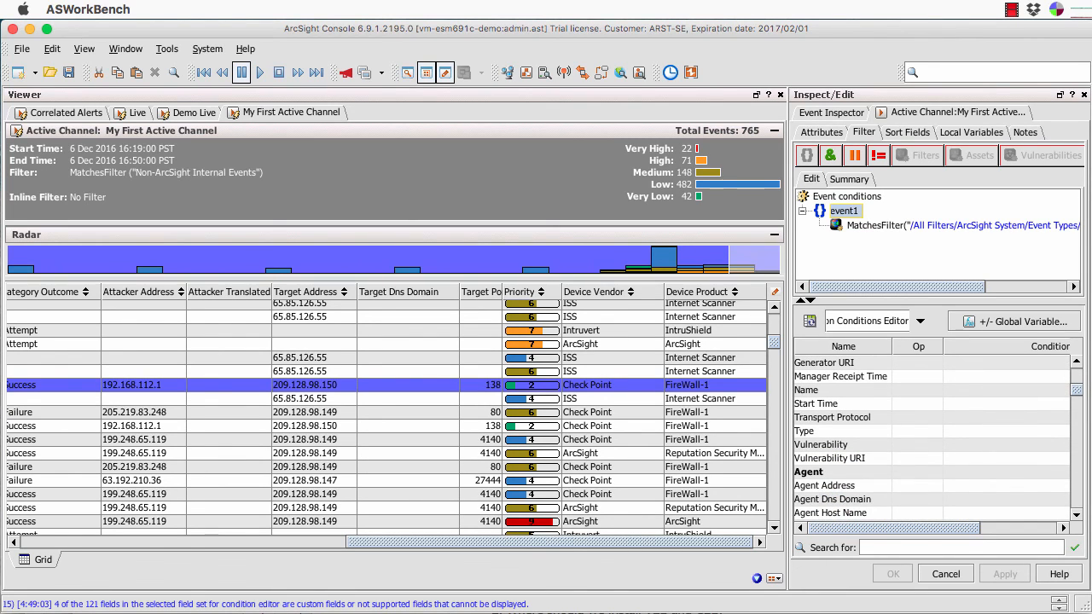
scroll(934, 438, "down", 10)
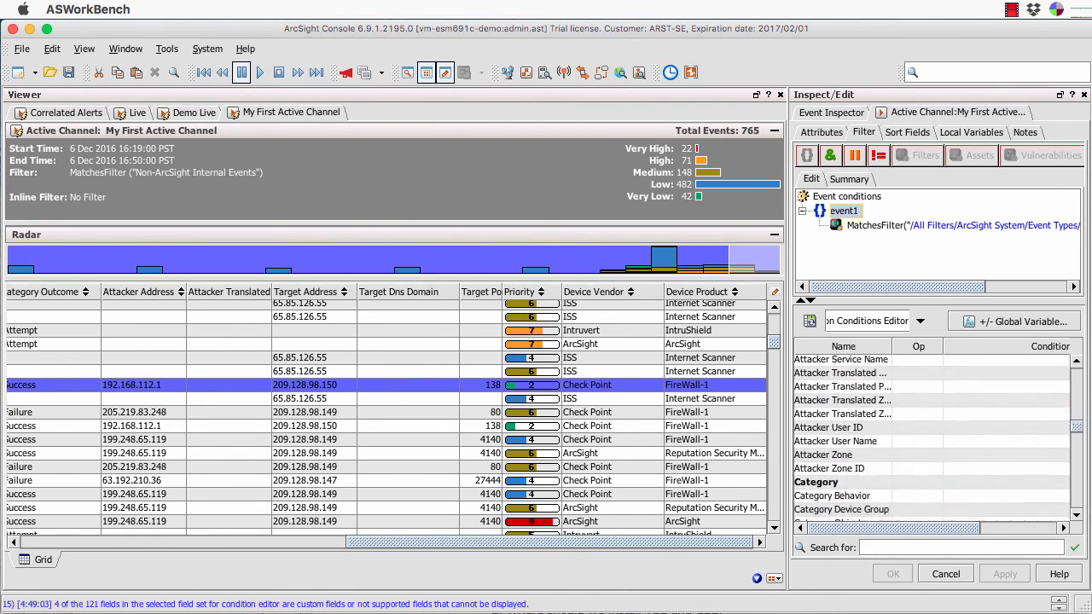
scroll(935, 438, "down", 6)
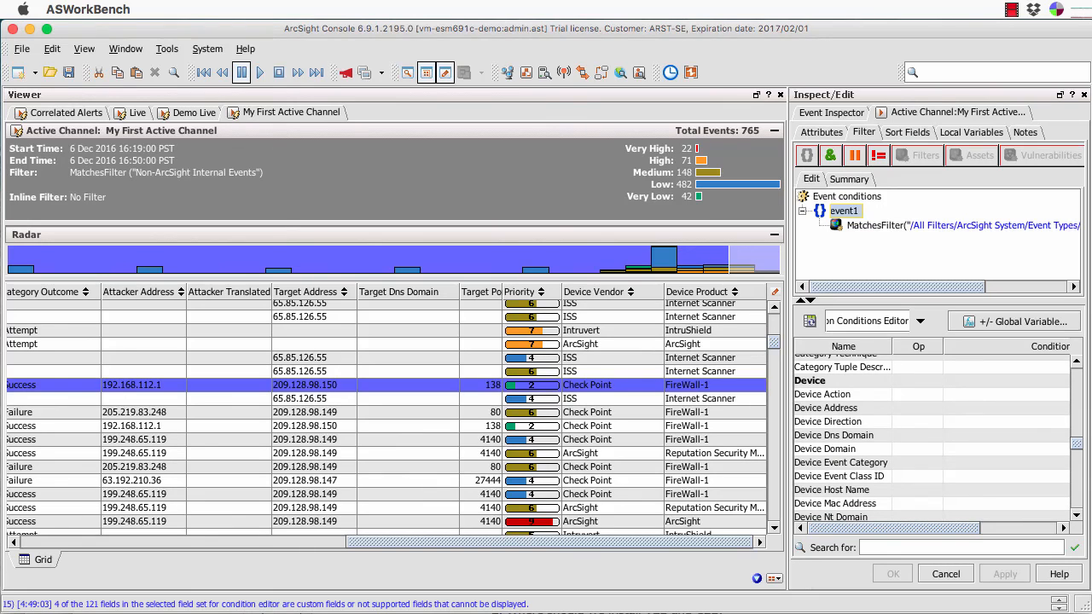
scroll(935, 437, "down", 4)
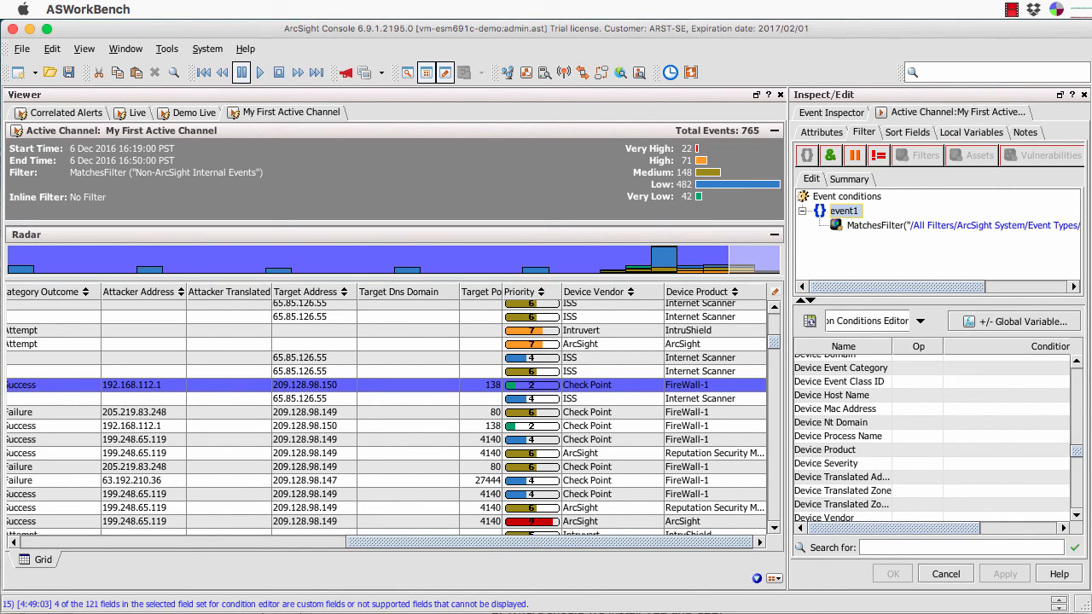
left_click(918, 451)
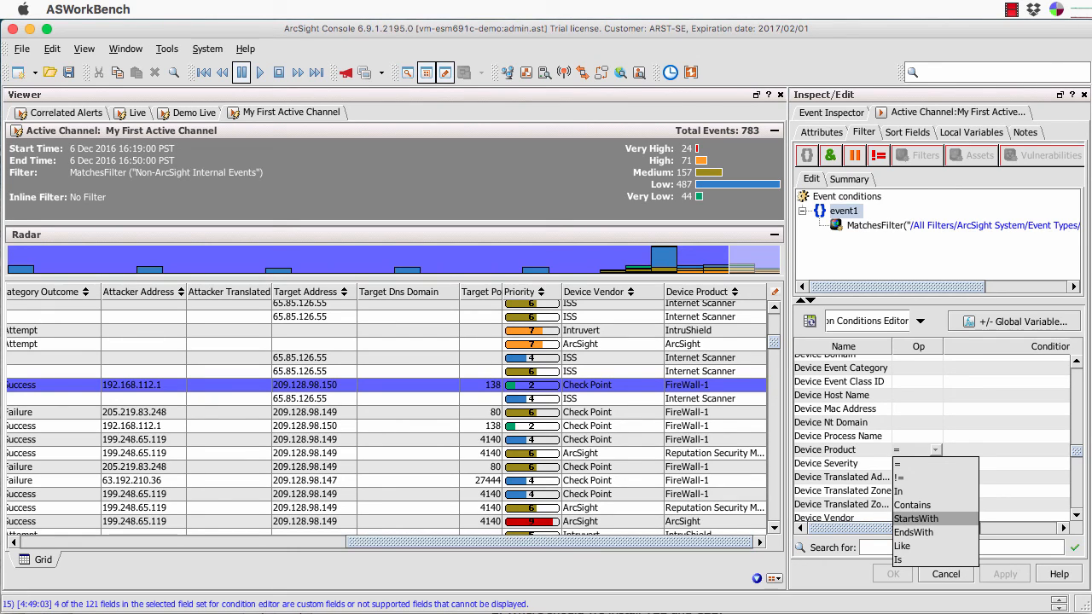
Add the condition Device Product = FireWall-1, ANDed with the Event Types filter.
left_click(915, 464)
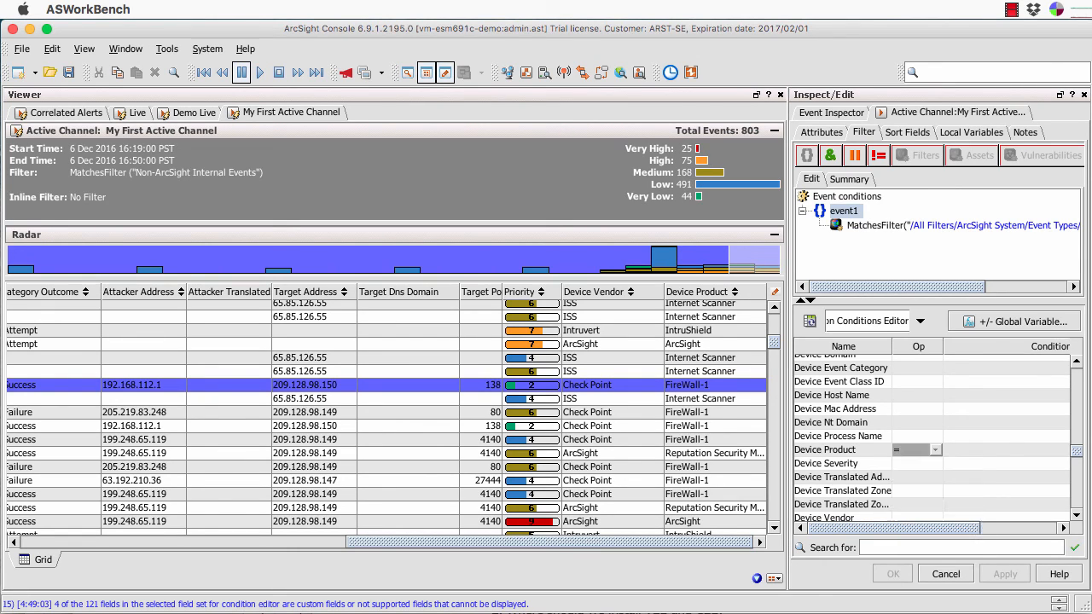
left_click(936, 450)
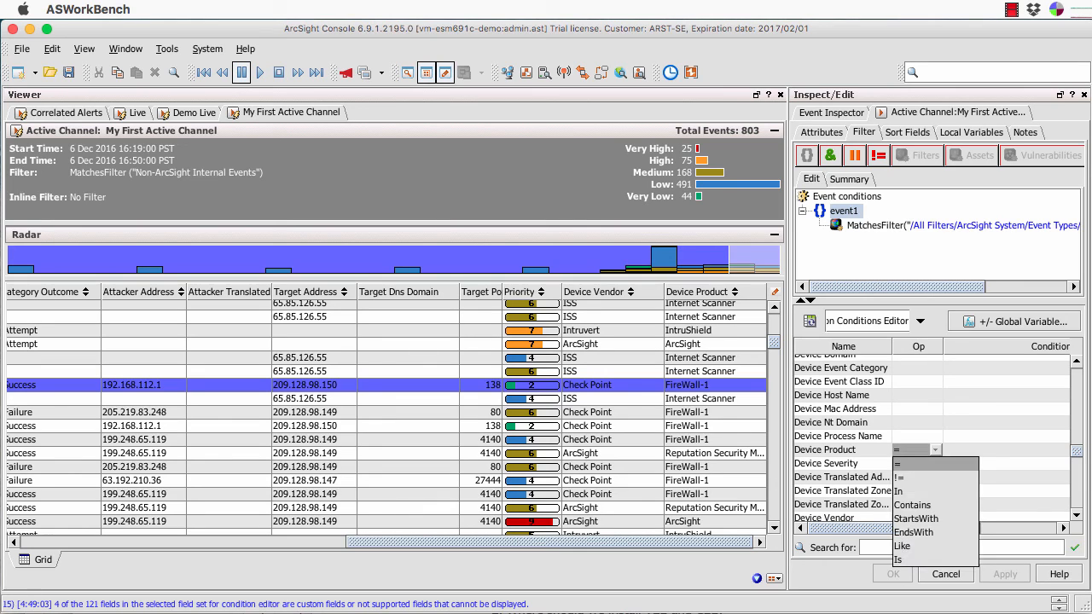
left_click(935, 450)
left_click(935, 450)
left_click(915, 464)
left_click(998, 449)
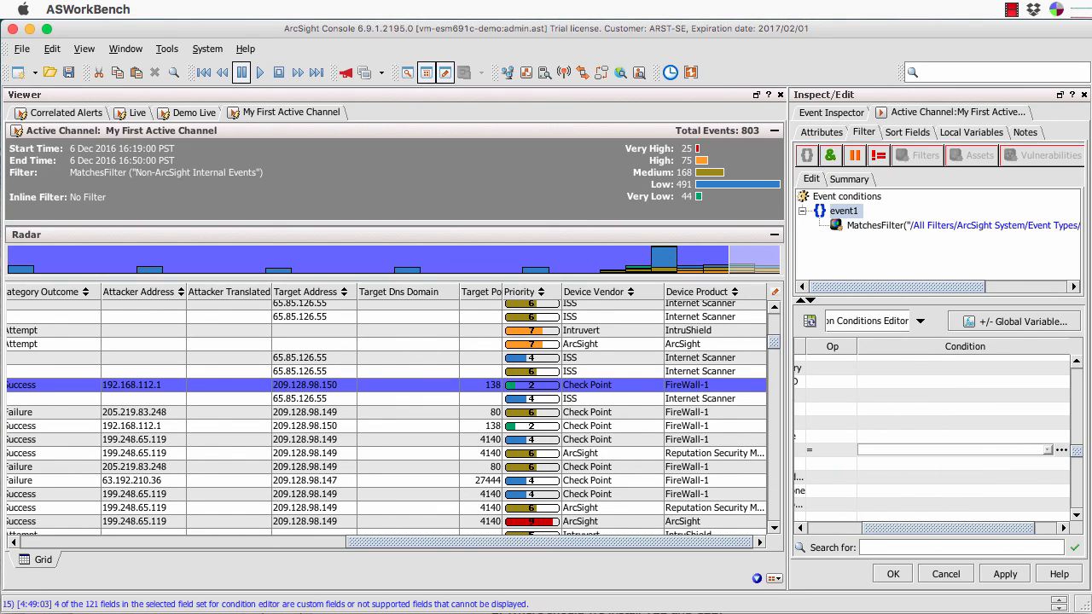
left_click(1047, 450)
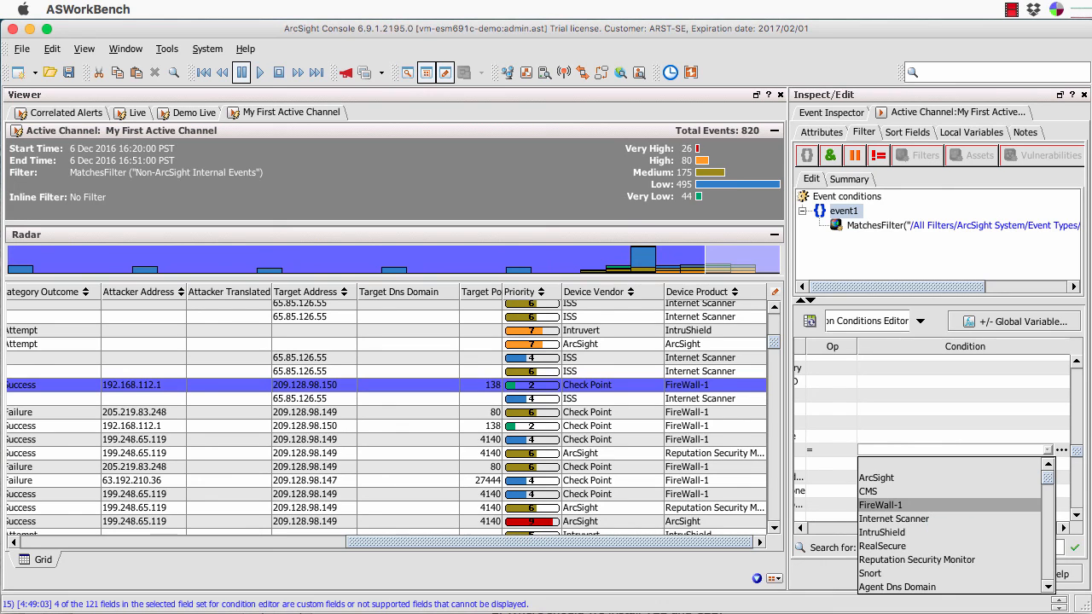
left_click(880, 505)
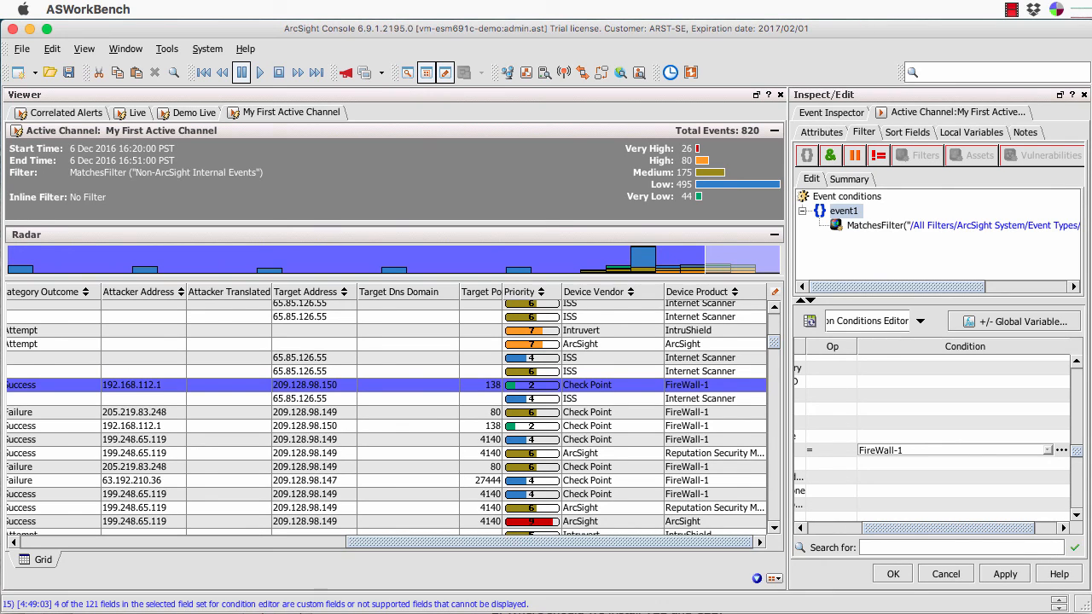
scroll(932, 443, "left", 5)
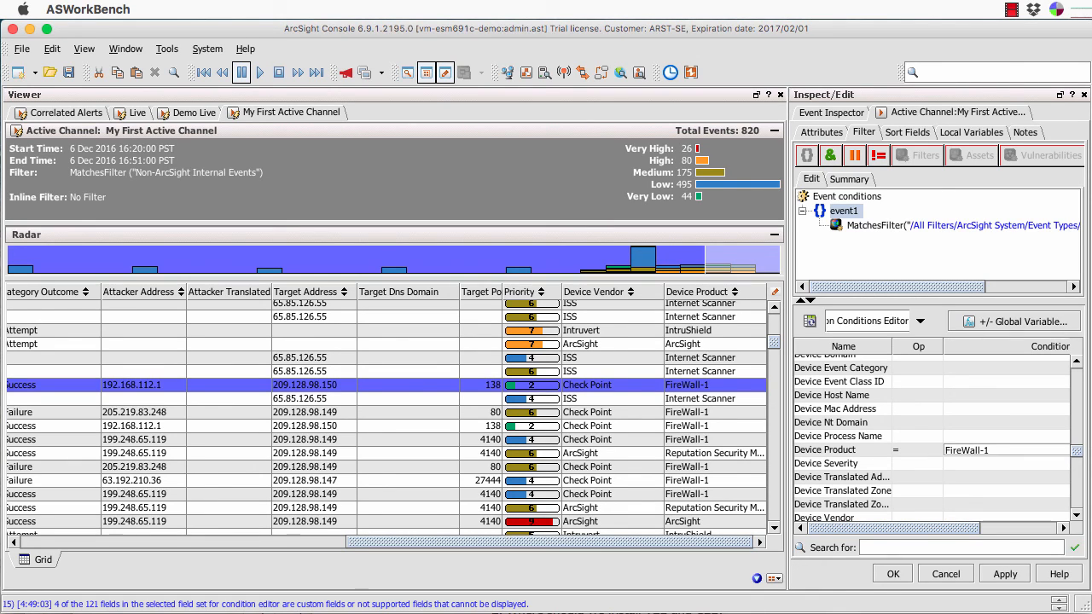
key("Return")
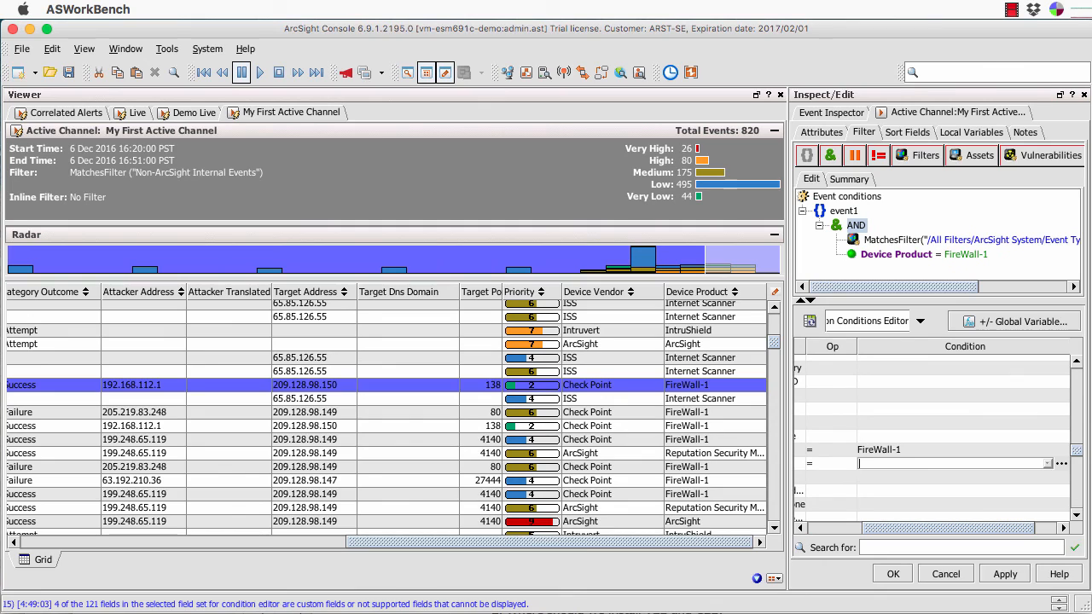
scroll(932, 444, "left", 3)
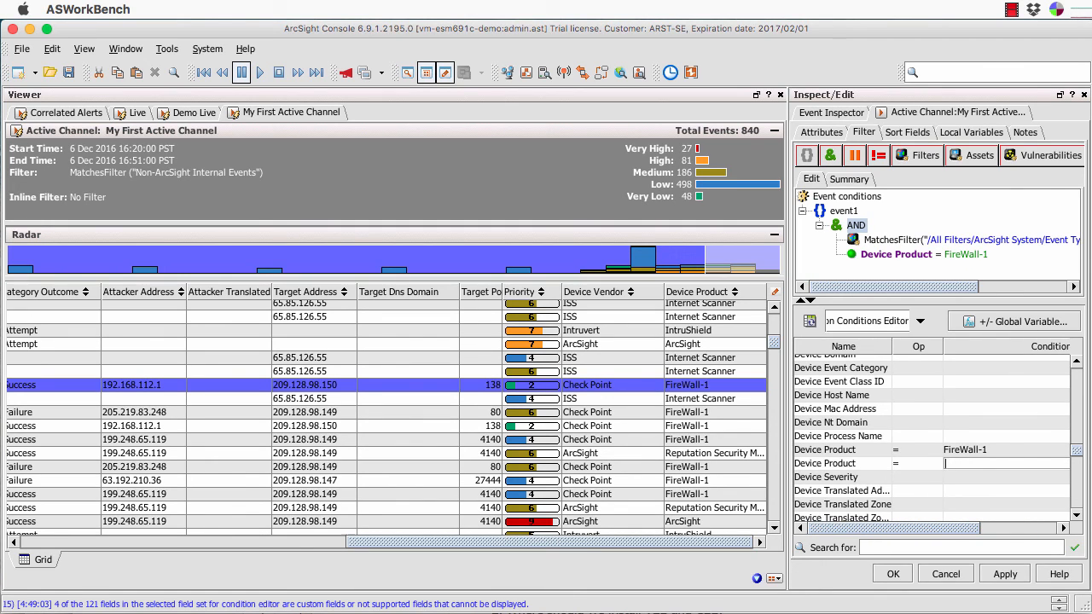
Add a Device Vendor = Check Point condition and review the filter's text Summary.
scroll(938, 439, "down", 3)
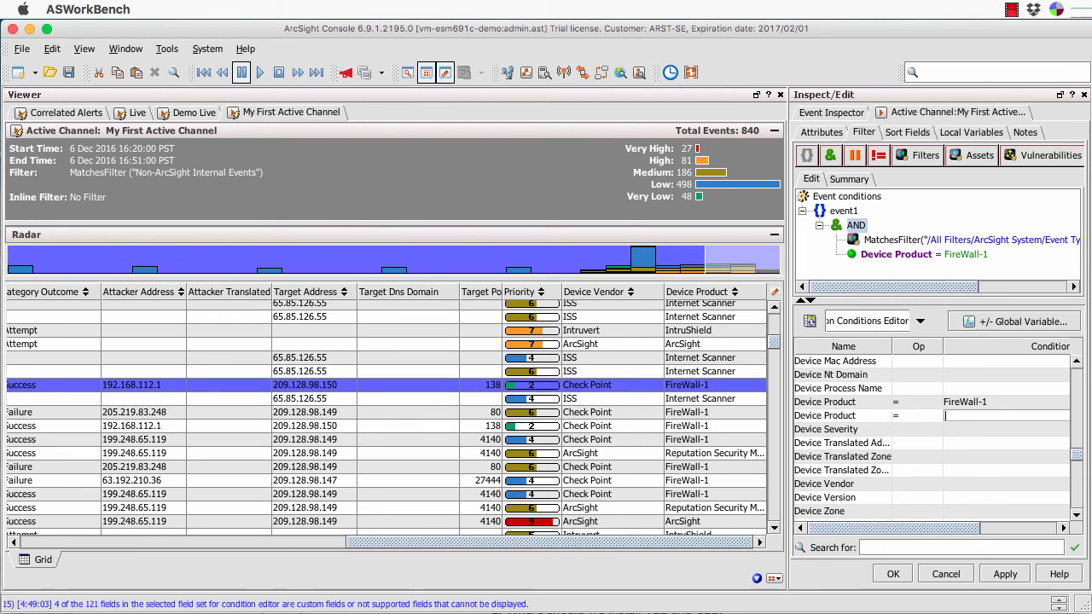
left_click(918, 484)
left_click(919, 498)
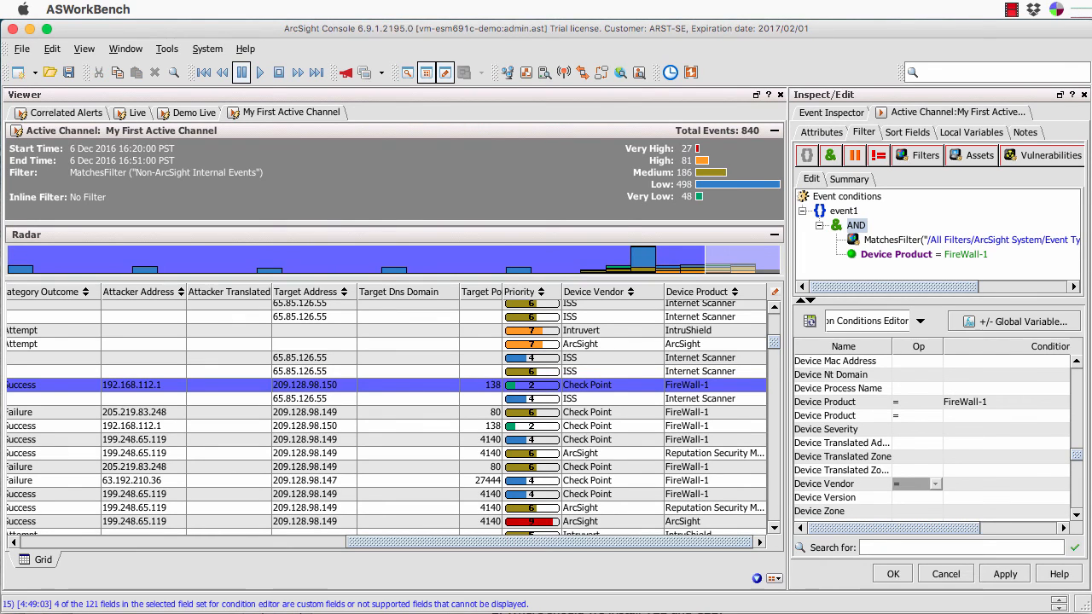
scroll(932, 483, "right", 3)
left_click(918, 484)
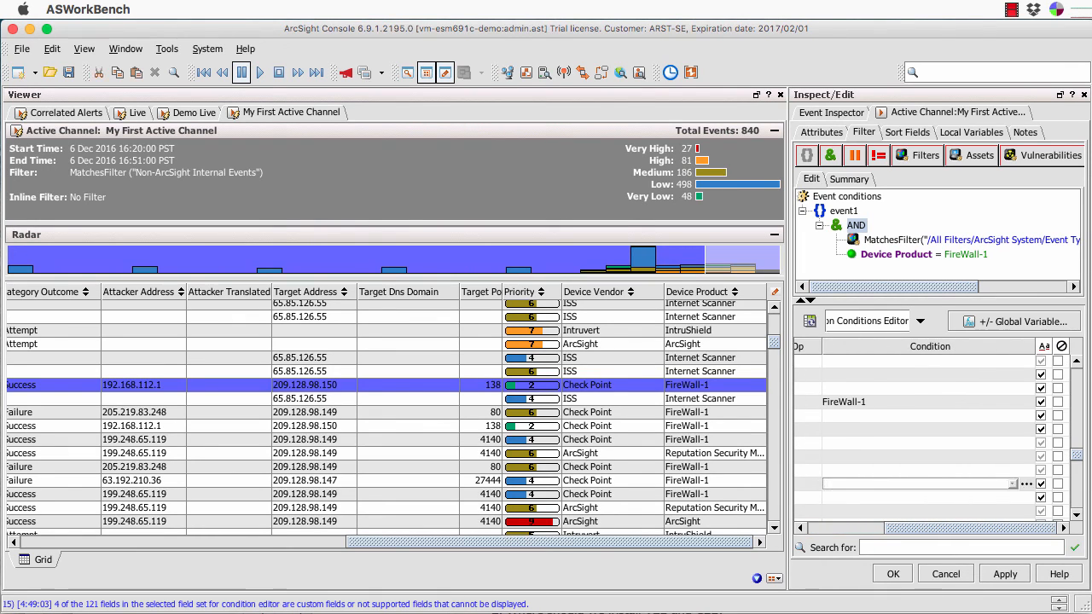
left_click(1013, 484)
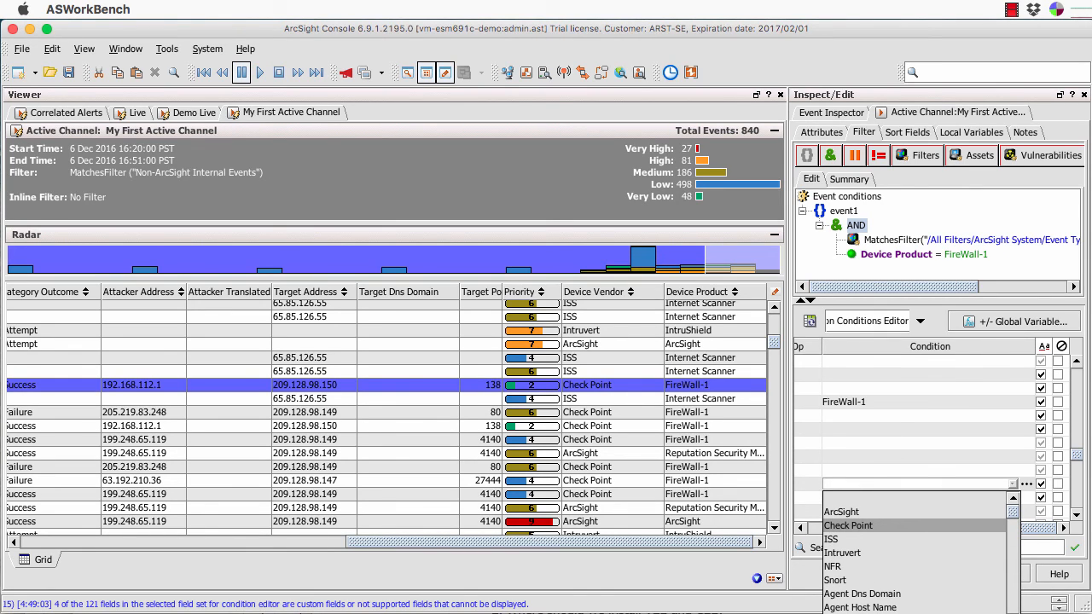
left_click(848, 526)
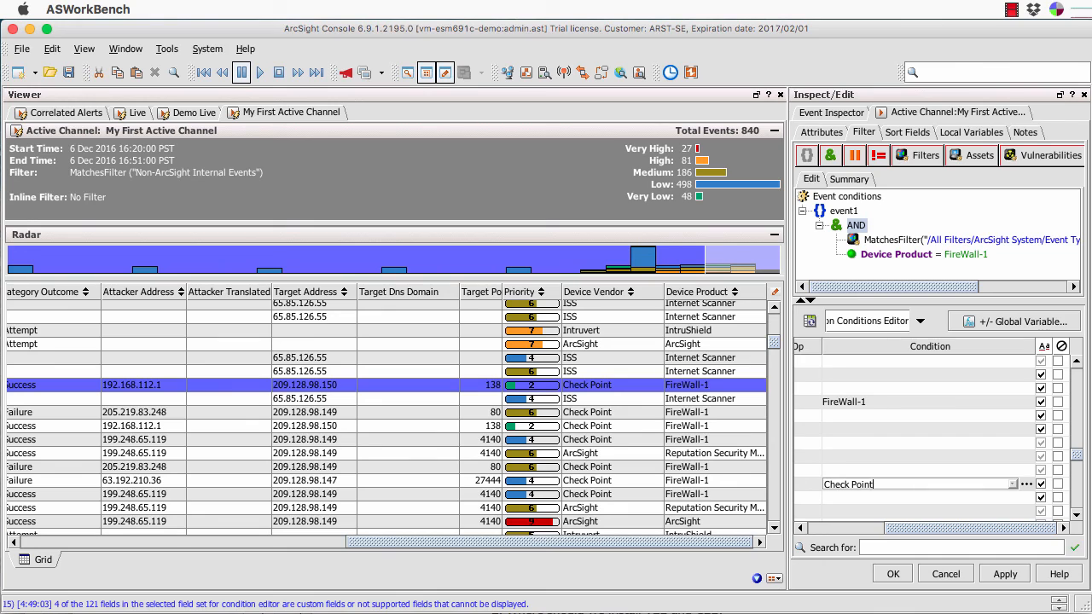
key("Return")
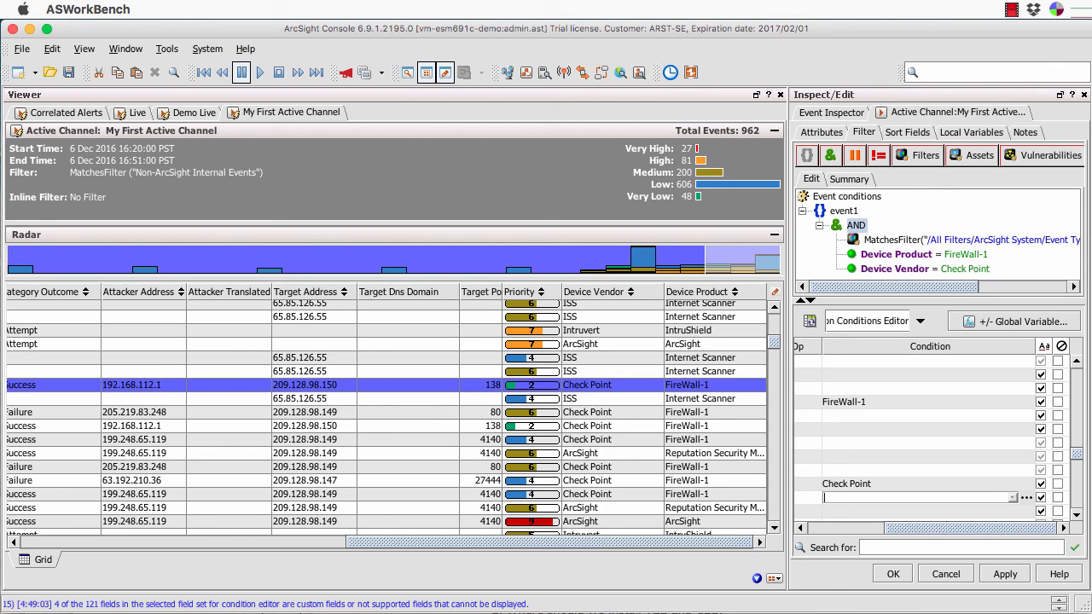
left_click(850, 179)
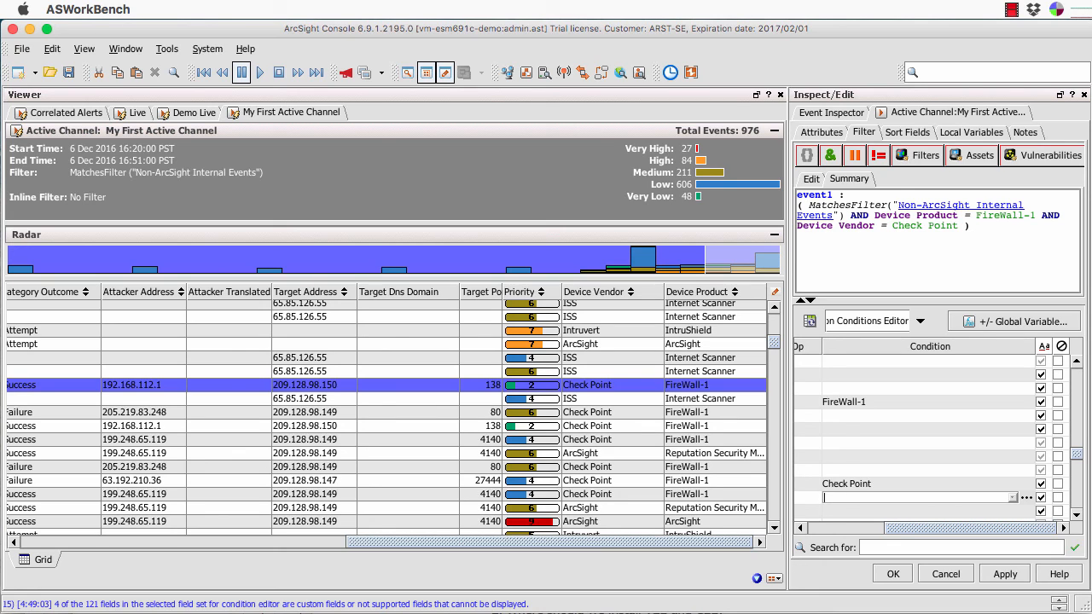
Return to the Edit condition tree, enlarge it, and scroll the field table back to Name.
left_click(811, 180)
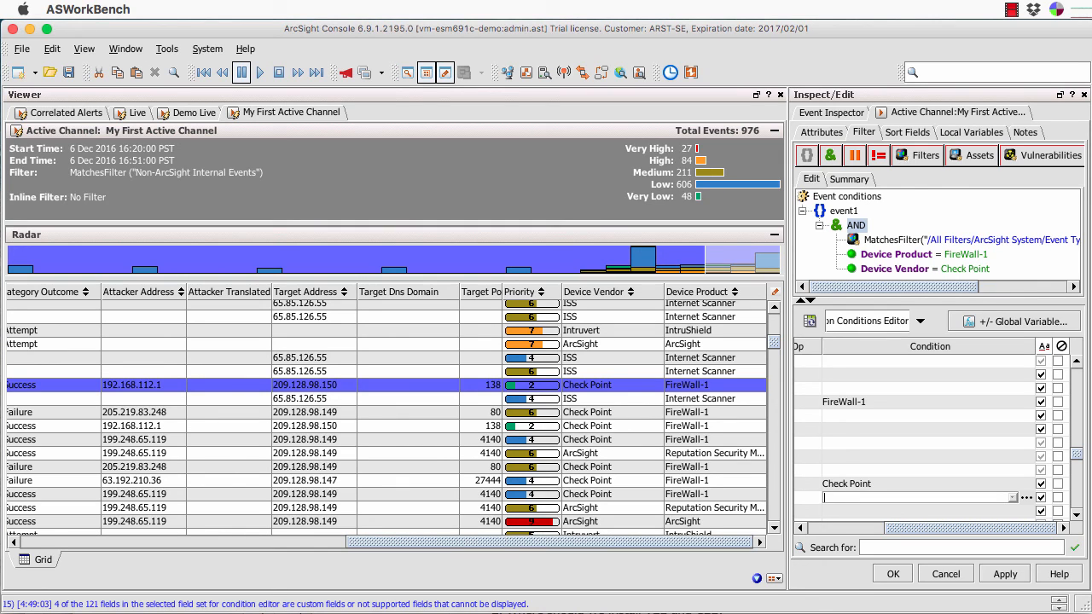
left_click_drag(938, 300, 939, 336)
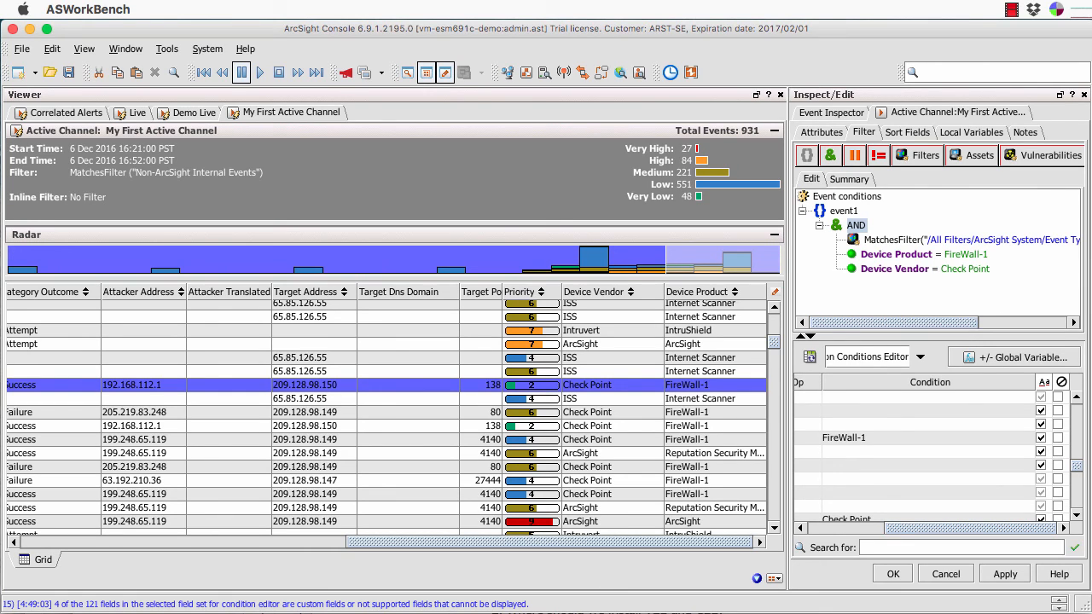
scroll(935, 452, "left", 3)
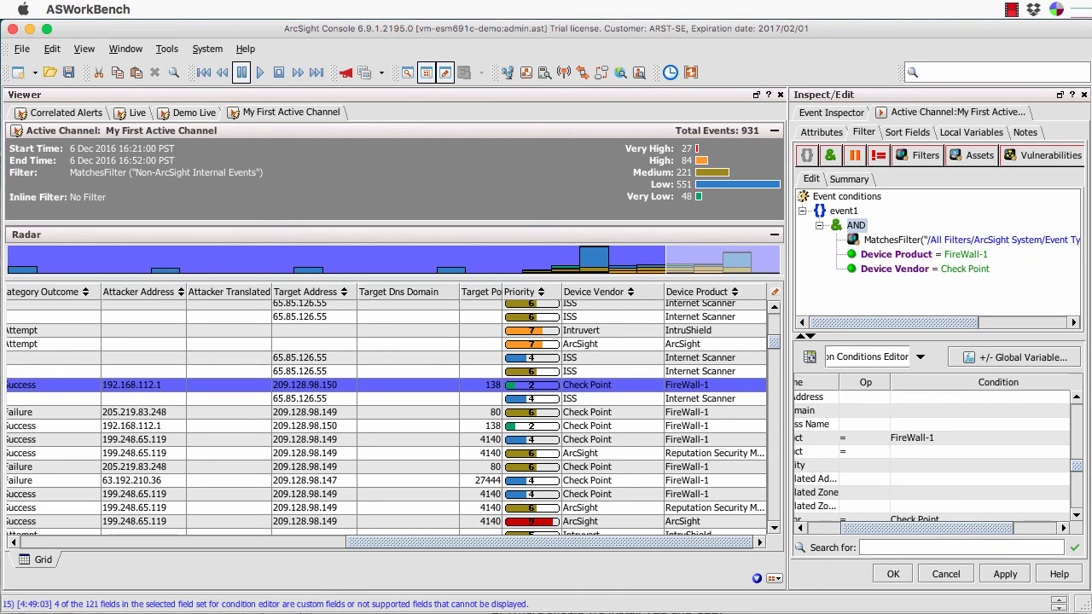
scroll(935, 452, "left", 2)
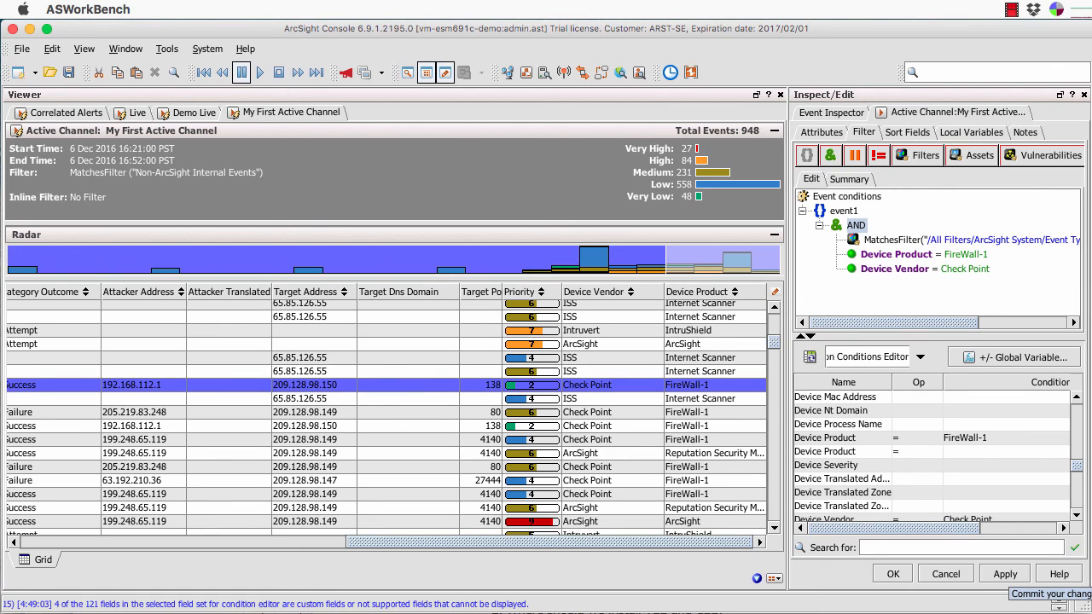
Apply the FireWall-1 / Check Point filter, cutting the channel to 154 events, and narrow the Name column.
left_click(1012, 580)
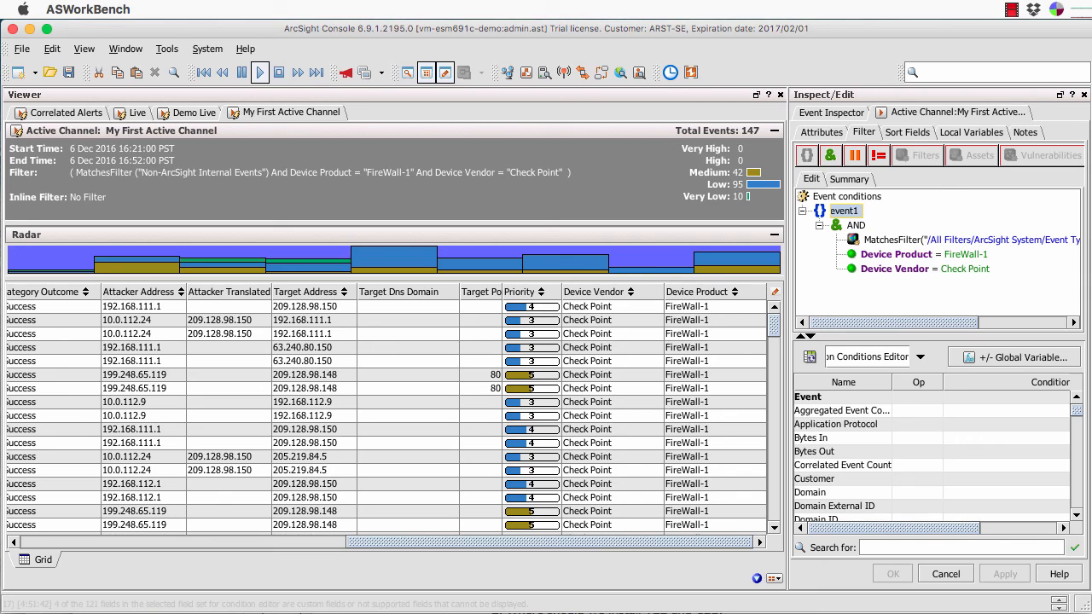
scroll(387, 417, "left", 10)
scroll(386, 417, "right", 6)
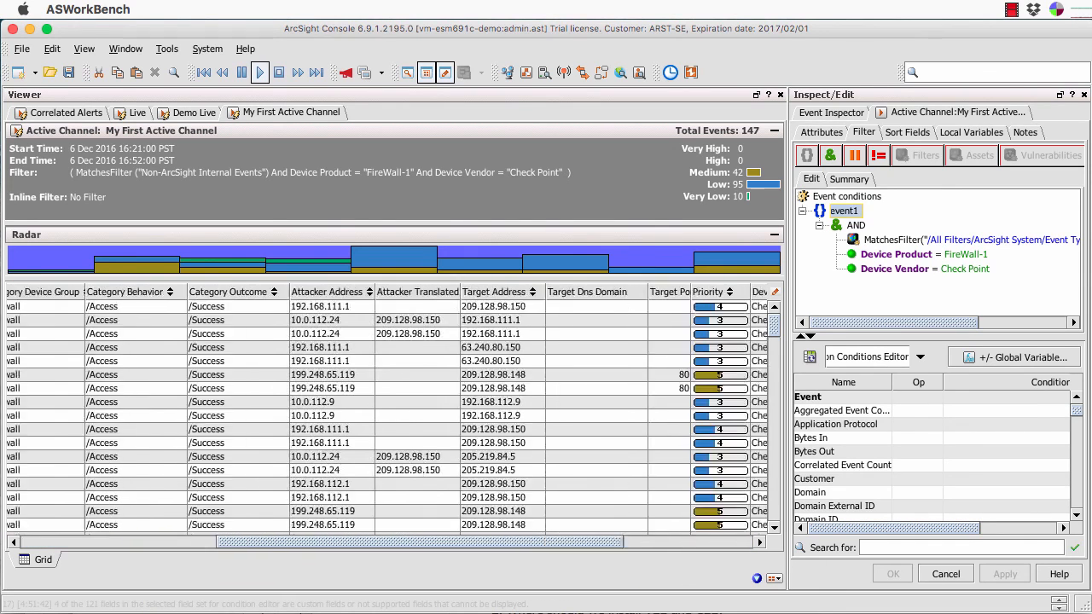
scroll(387, 417, "left", 6)
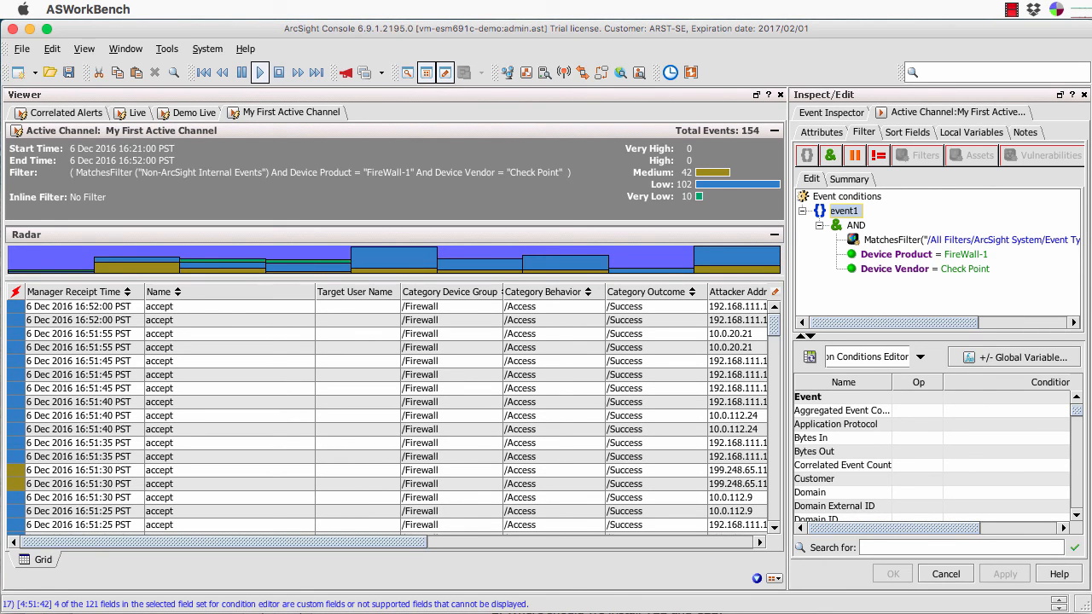
left_click_drag(318, 294, 194, 294)
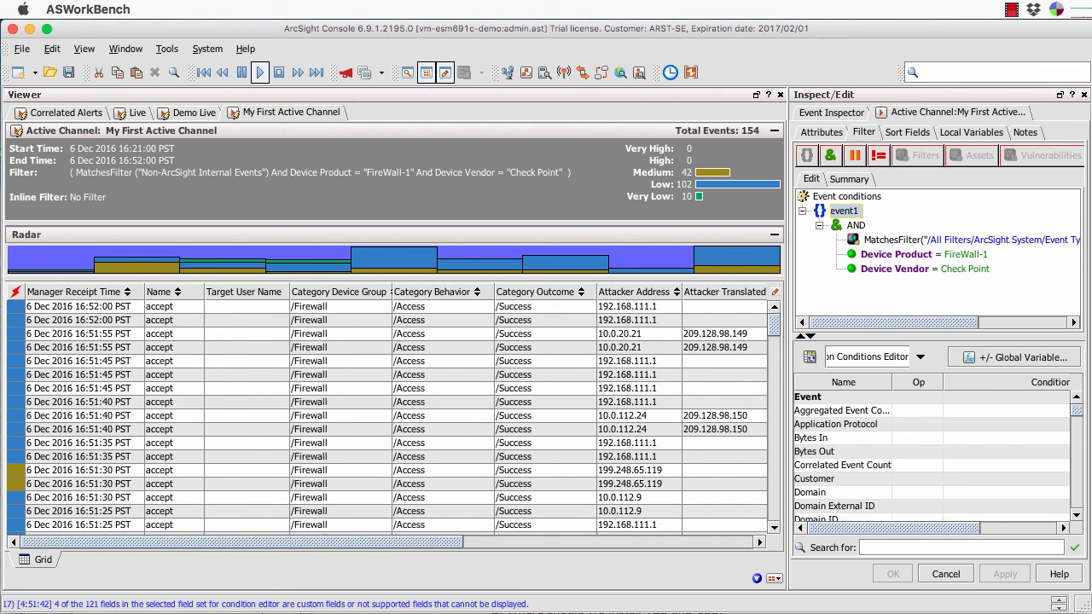
Add the Target > Target Geo Country Flag column to the event grid, then show the Attributes tab.
right_click(331, 293)
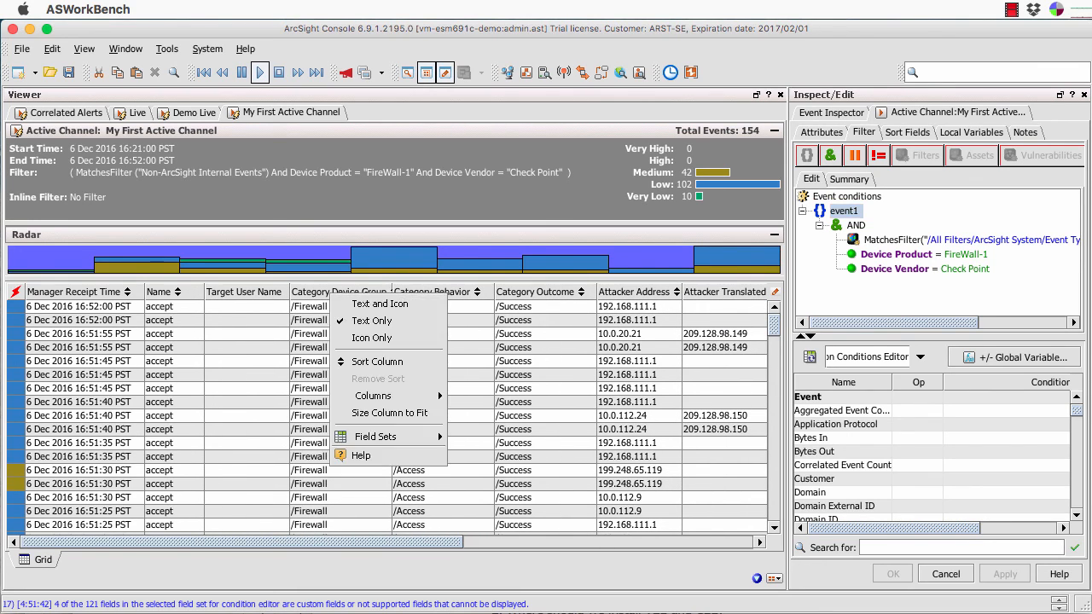
mouse_move(393, 396)
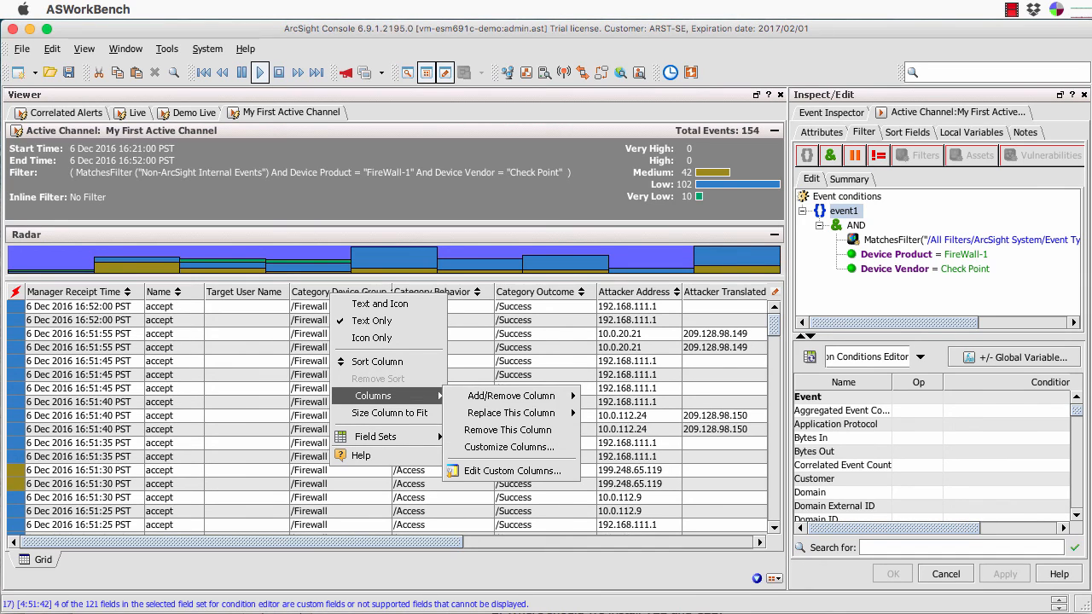
mouse_move(513, 396)
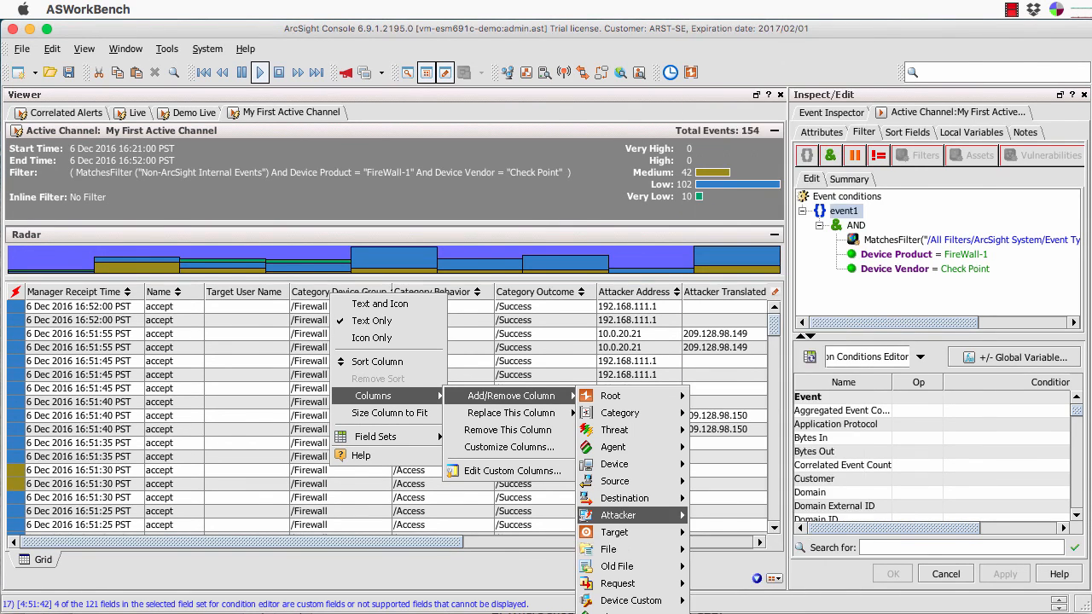
mouse_move(615, 533)
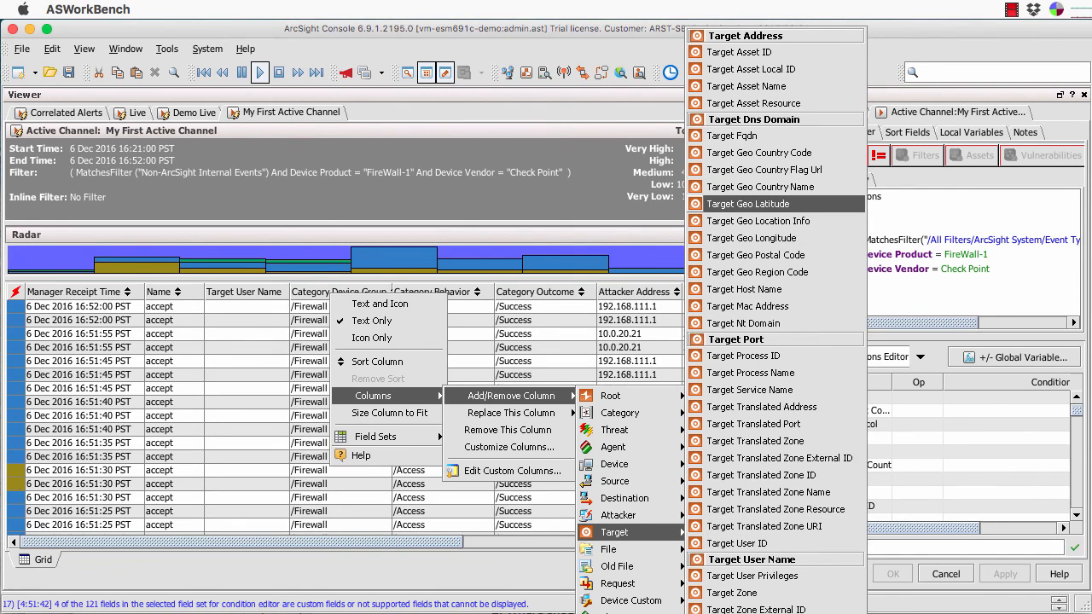
left_click(763, 170)
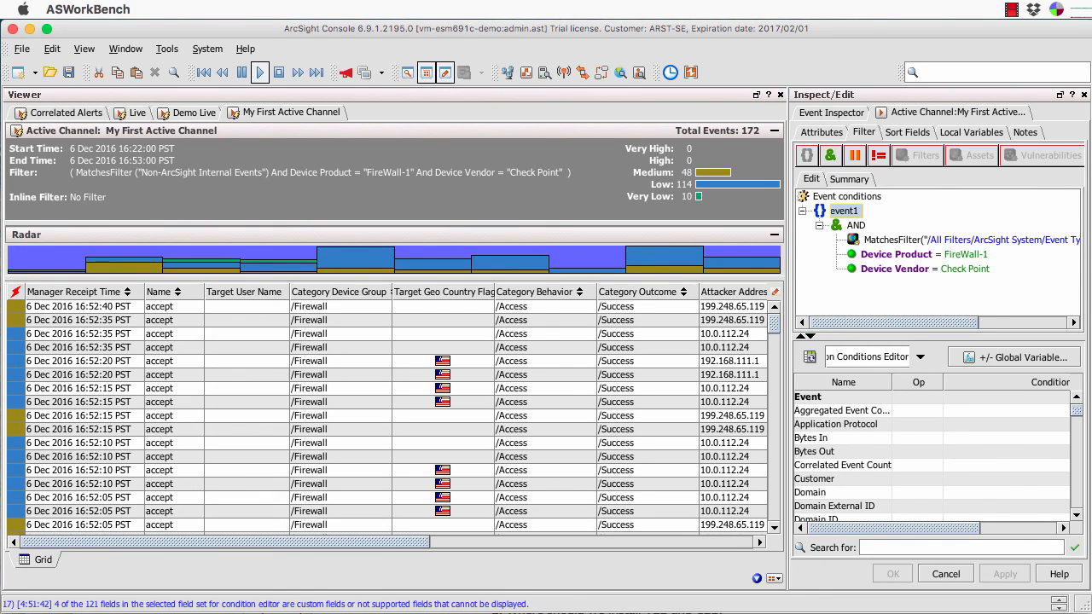
scroll(393, 416, "right", 10)
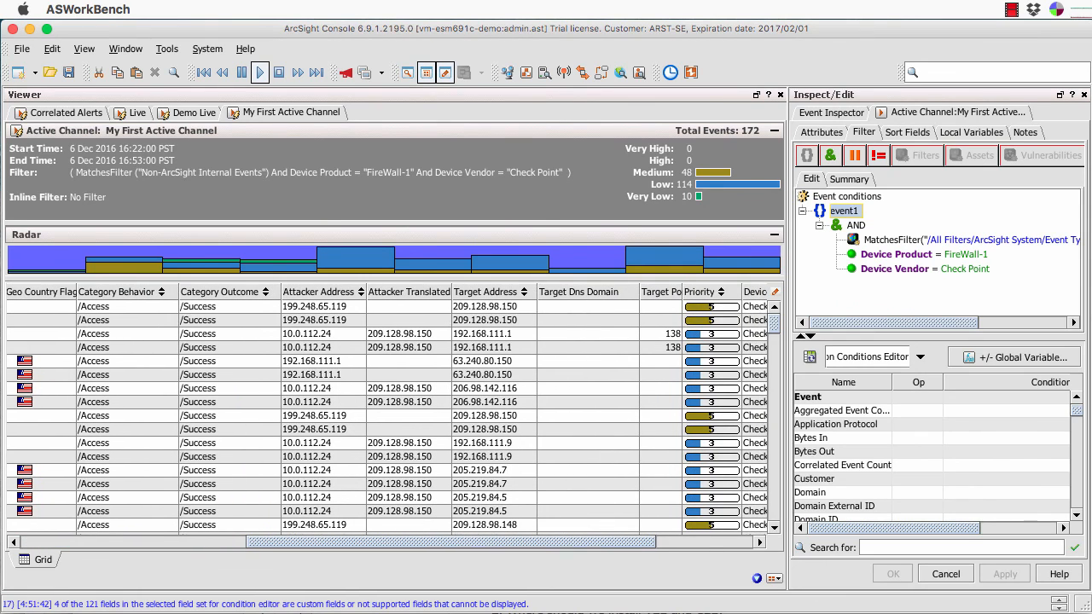
scroll(387, 417, "left", 10)
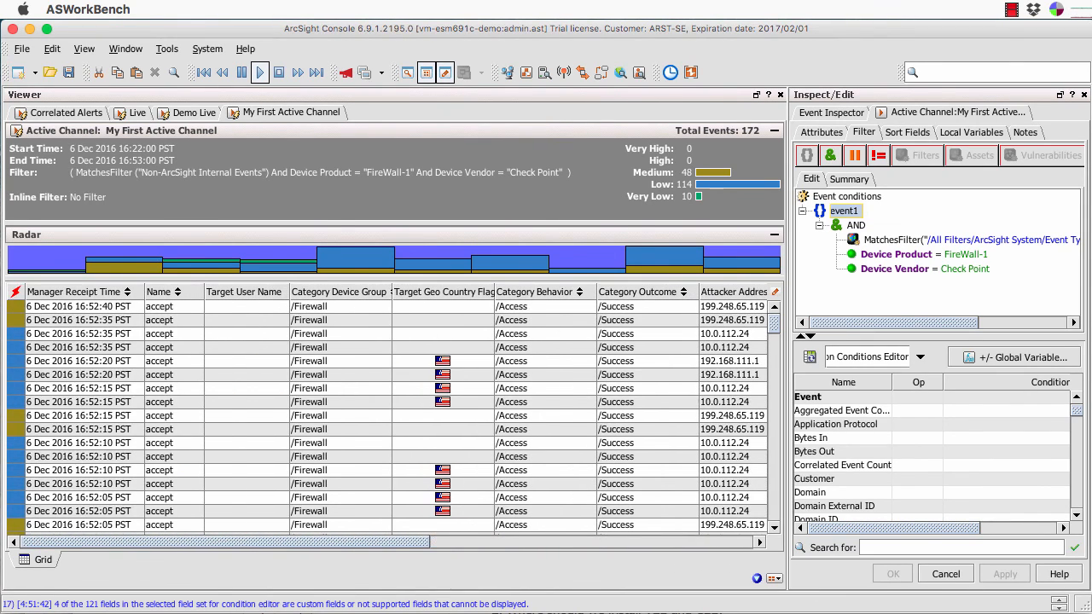
left_click(822, 133)
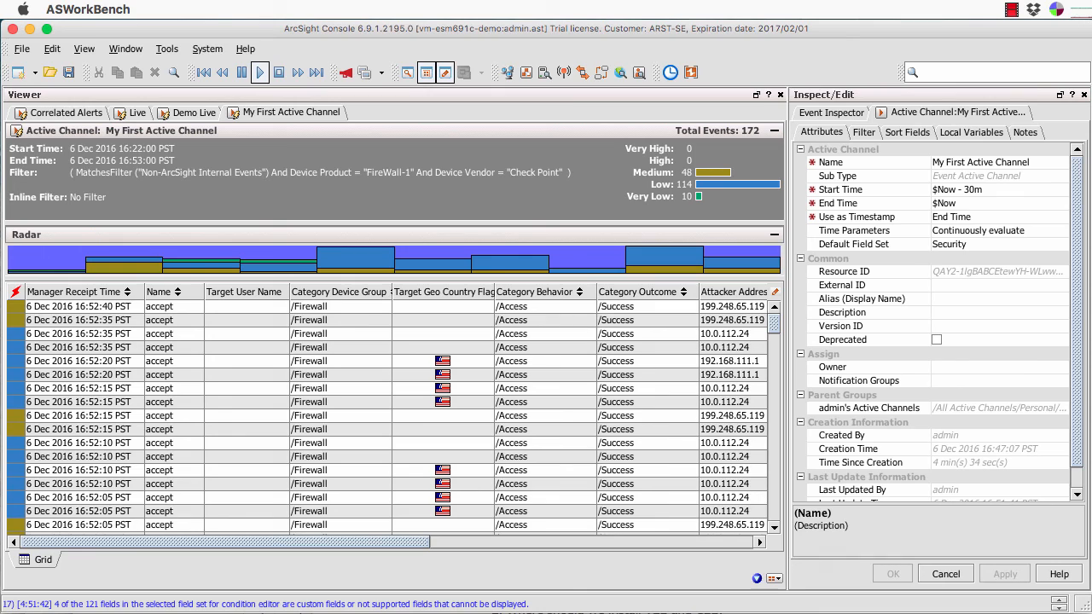
left_click(1029, 162)
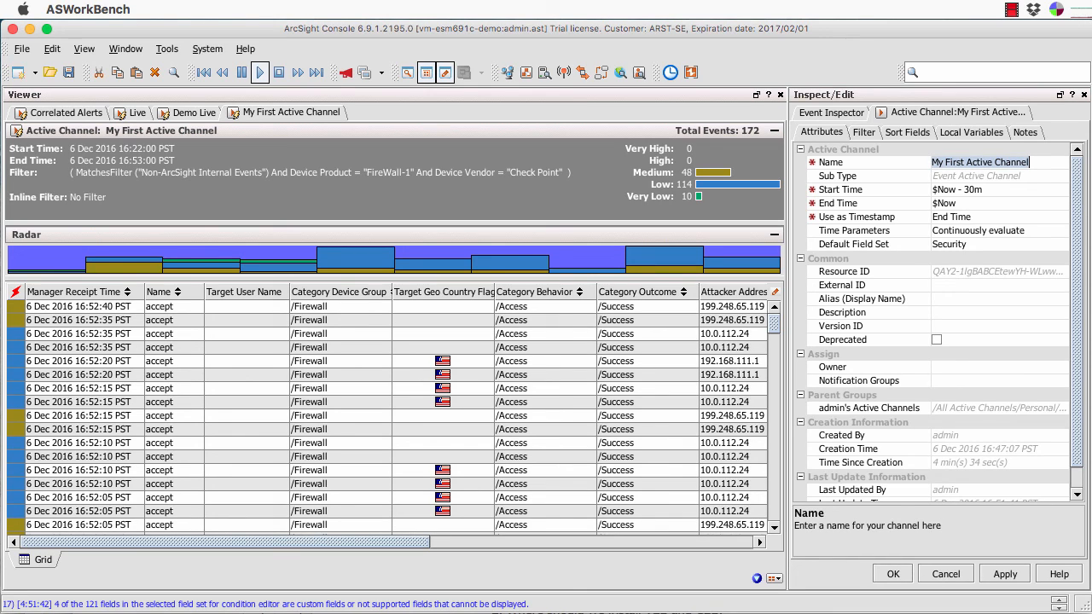
left_click(1029, 163)
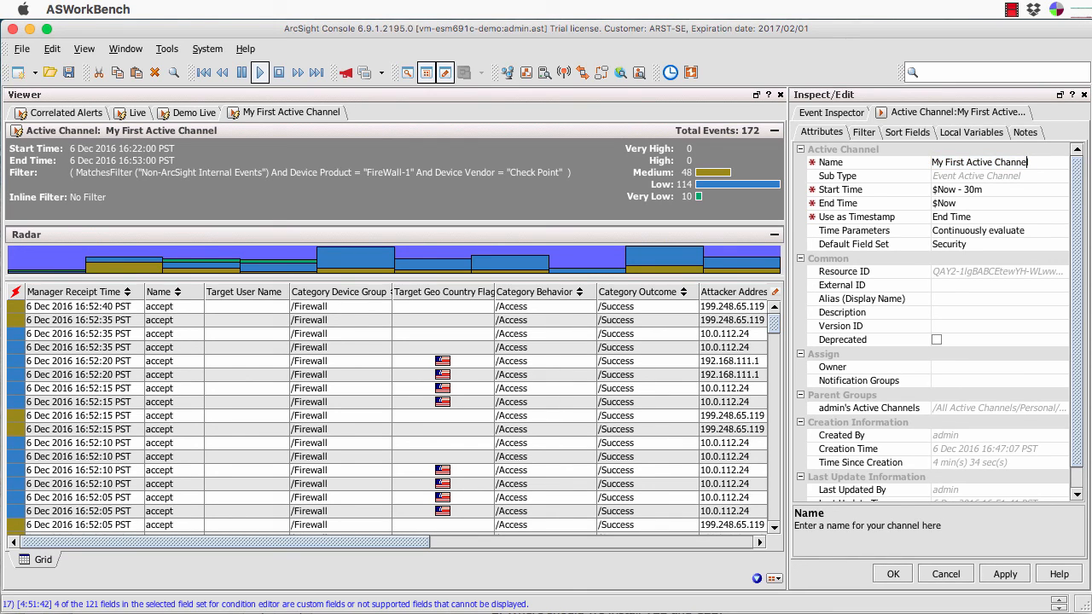
key("Return")
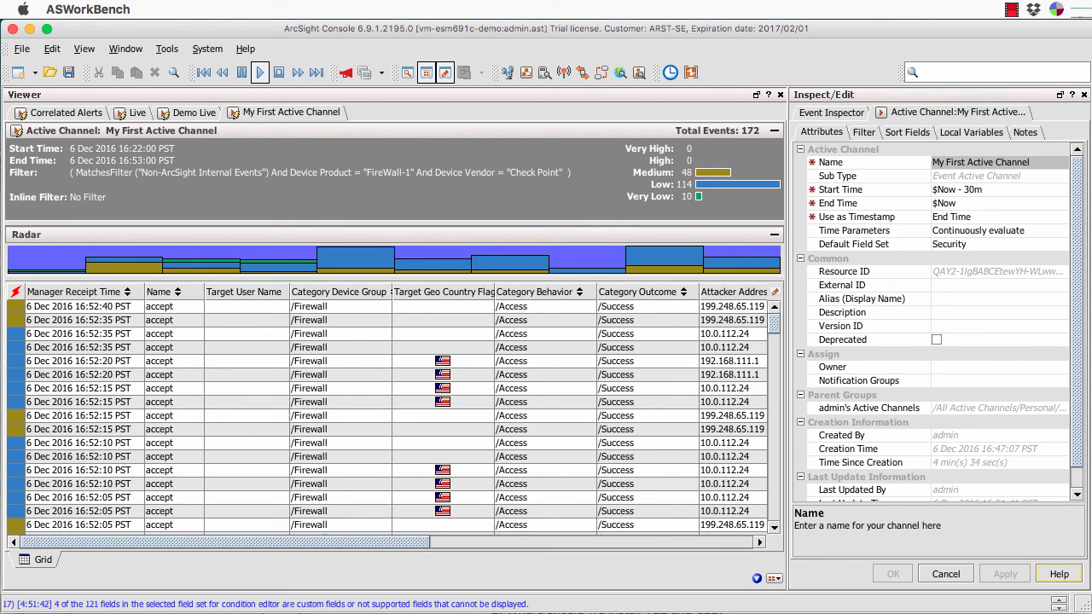
left_click(864, 133)
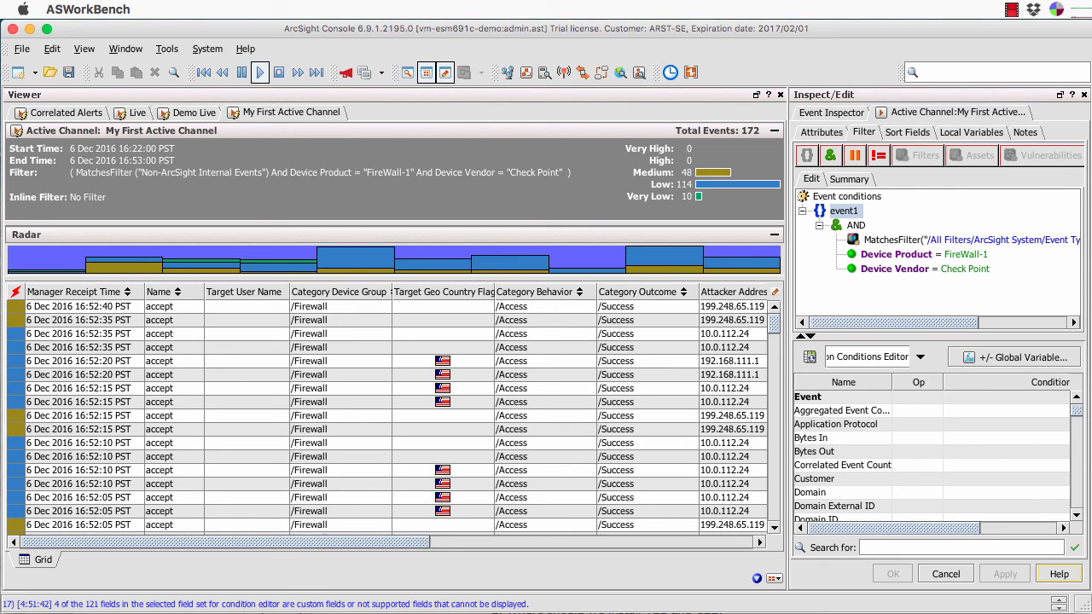
left_click(908, 132)
left_click(971, 133)
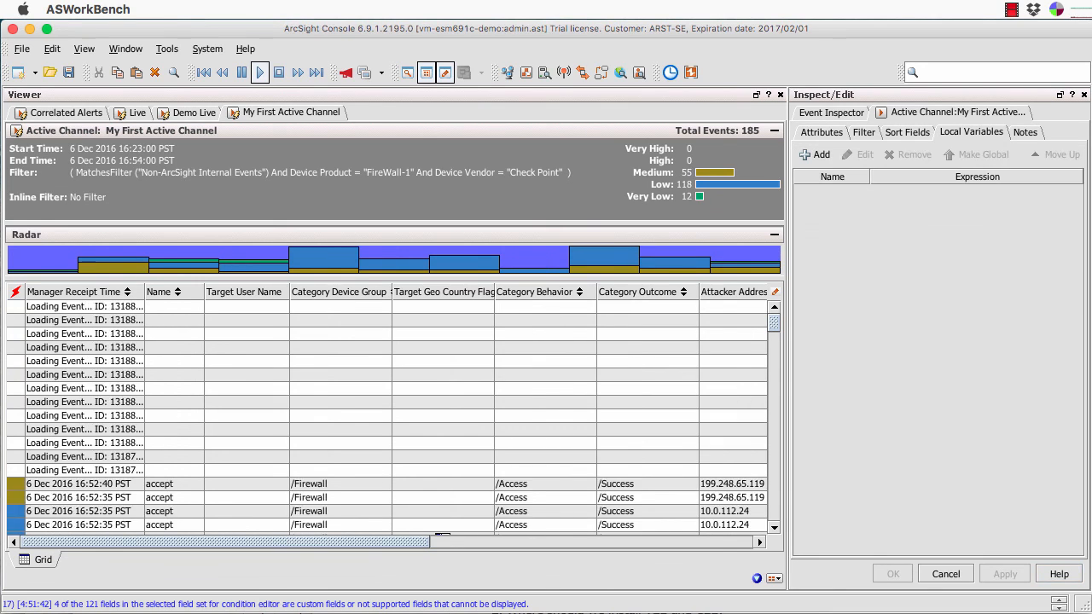
left_click(907, 132)
left_click(864, 132)
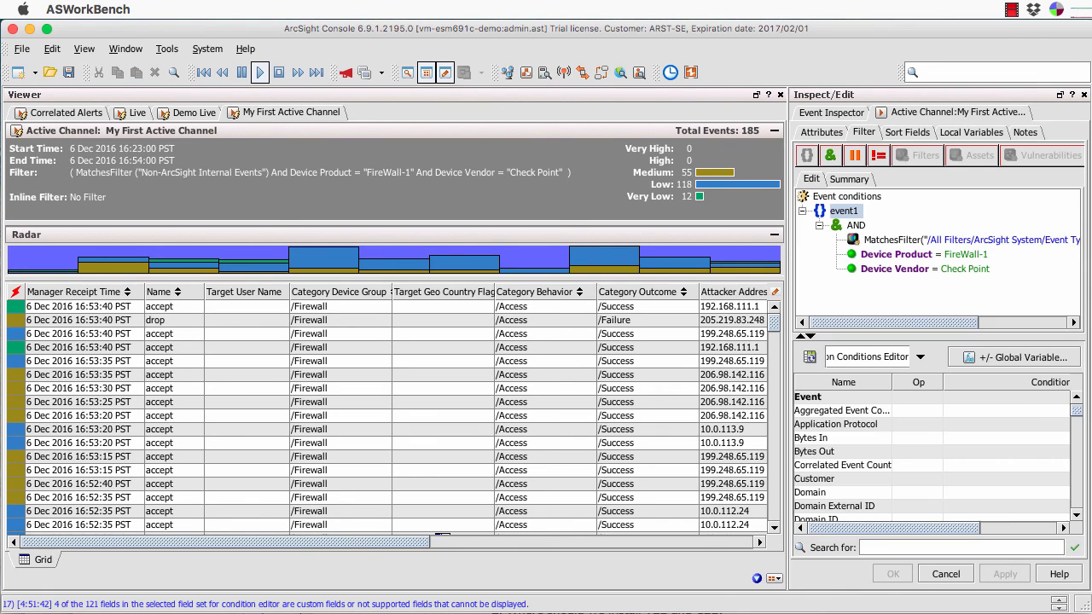
left_click(822, 133)
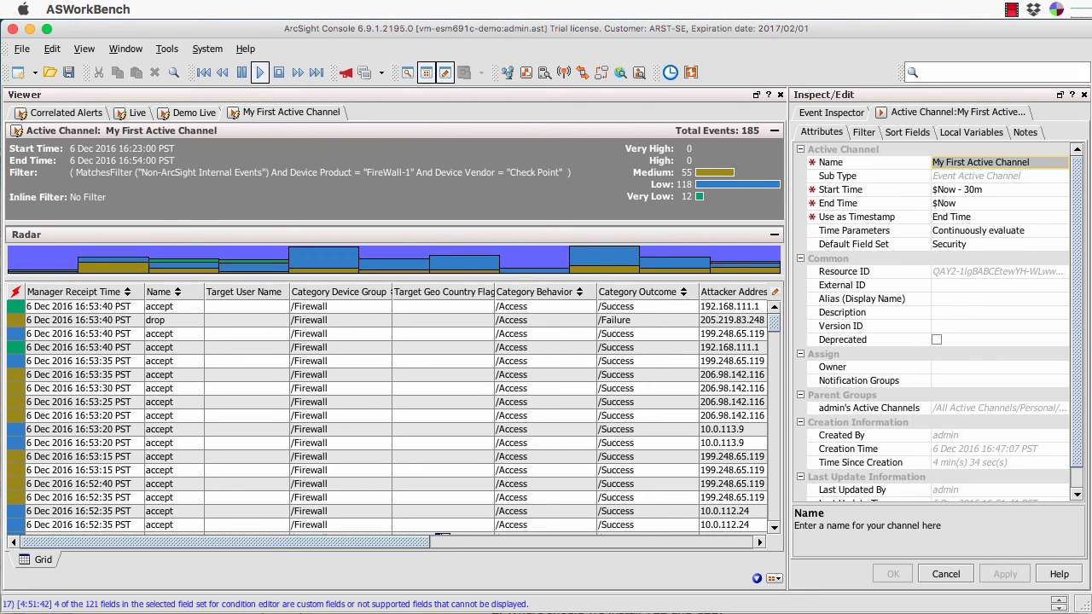
left_click(1011, 10)
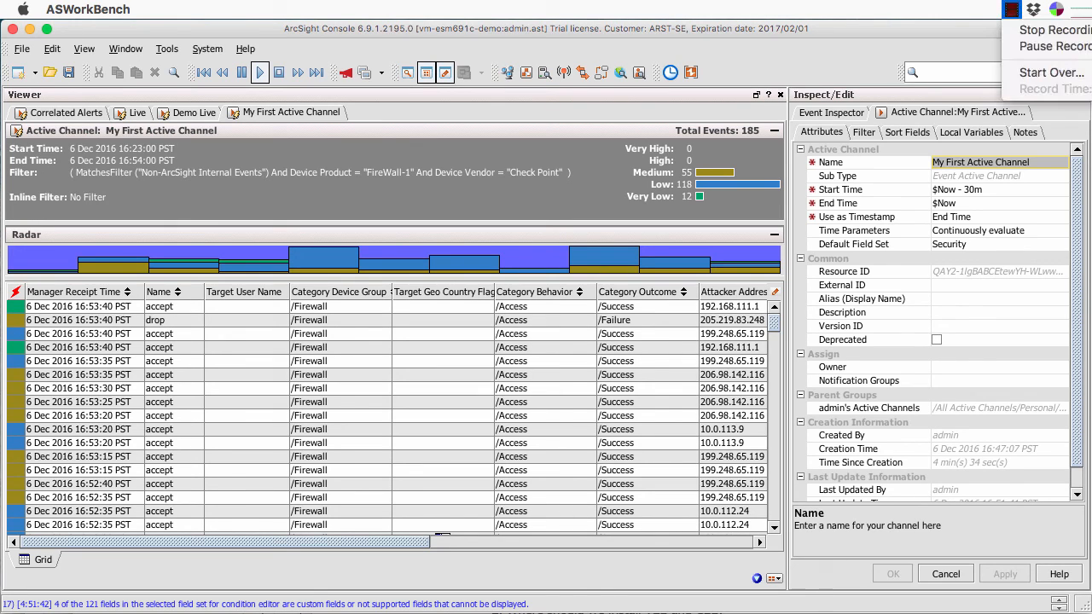